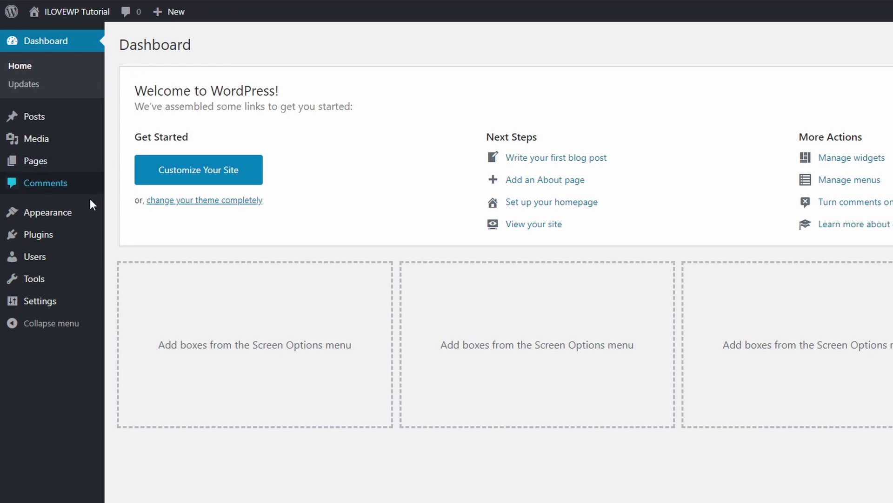
Step: Search the WordPress theme directory for "City Hall" to add a new theme
{"action": "mouse_move", "coordinate": [82, 219]}
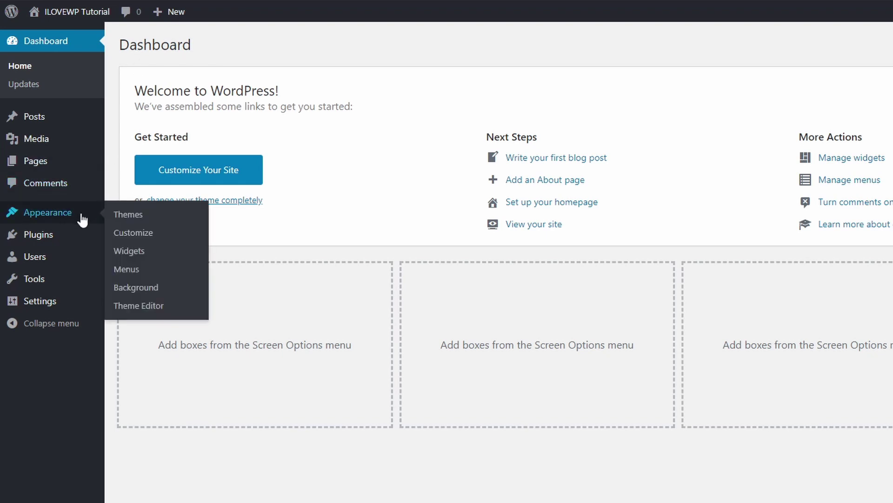
{"action": "left_click", "coordinate": [129, 215]}
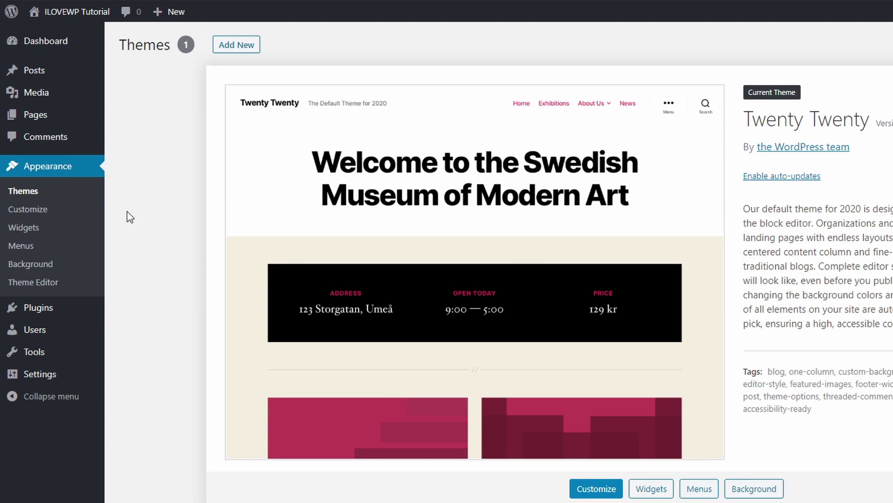
{"action": "left_click", "coordinate": [229, 49]}
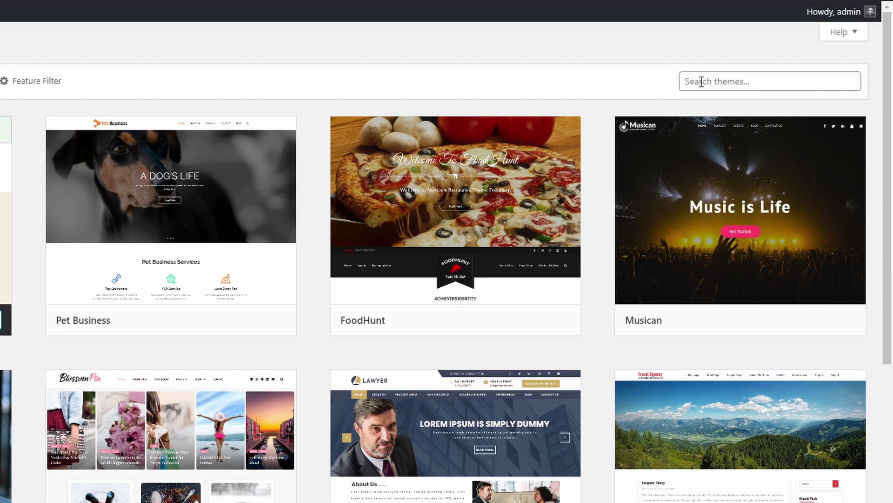
{"action": "left_click", "coordinate": [684, 80]}
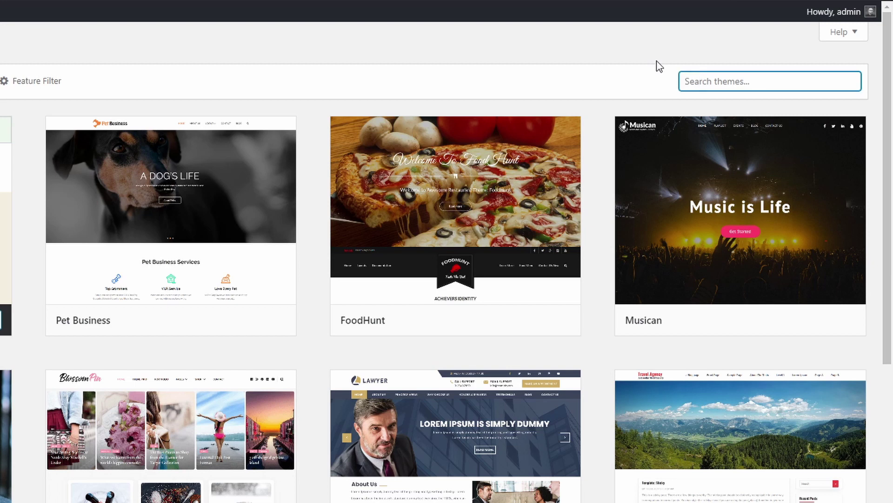
{"action": "type", "text": "City Hall"}
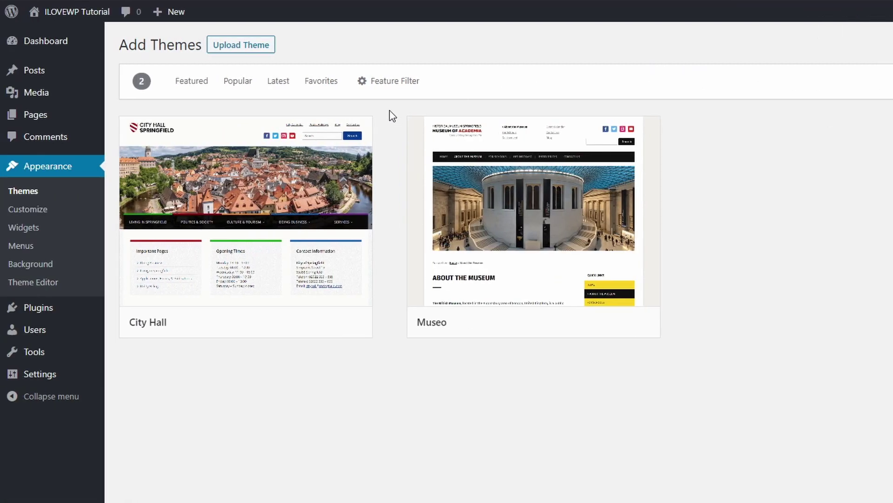
Step: Install and activate the City Hall theme, and open the site's front page
{"action": "mouse_move", "coordinate": [238, 230]}
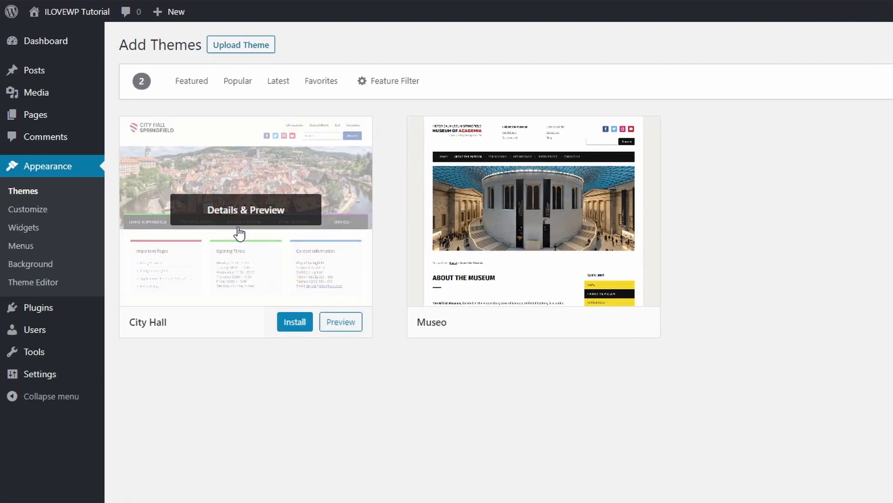
{"action": "left_click", "coordinate": [294, 323]}
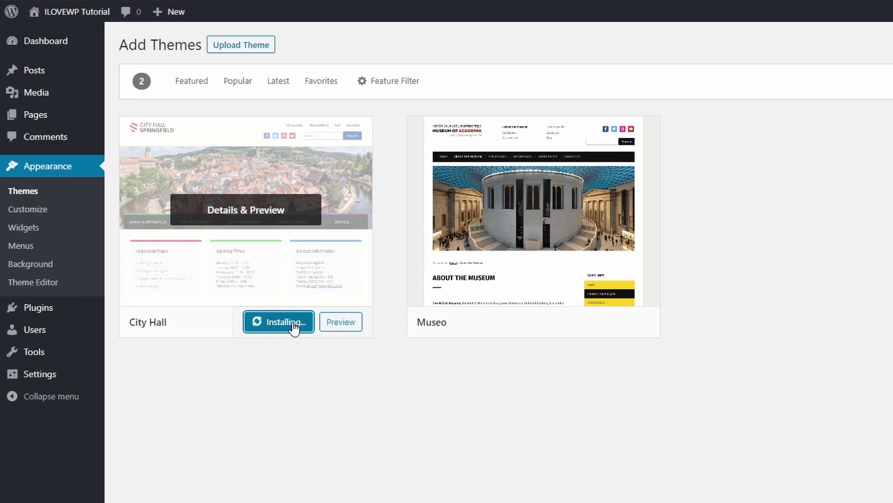
{"action": "left_click", "coordinate": [272, 324]}
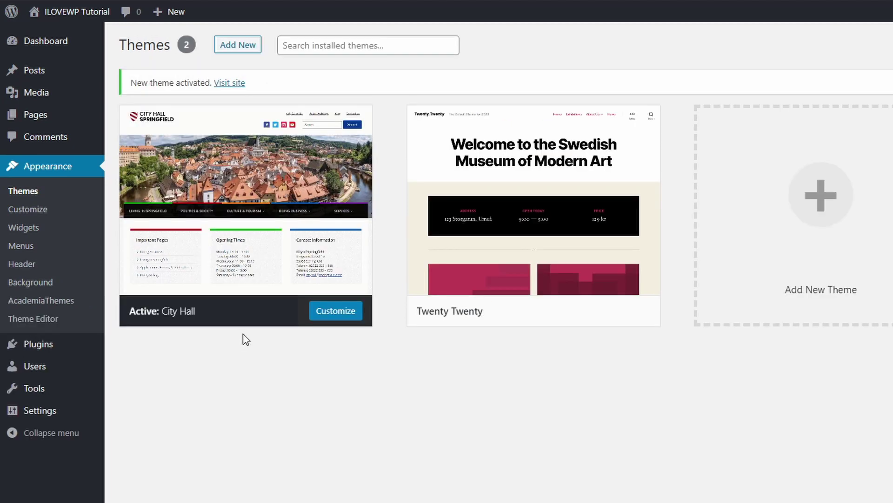
{"action": "left_click", "coordinate": [86, 18]}
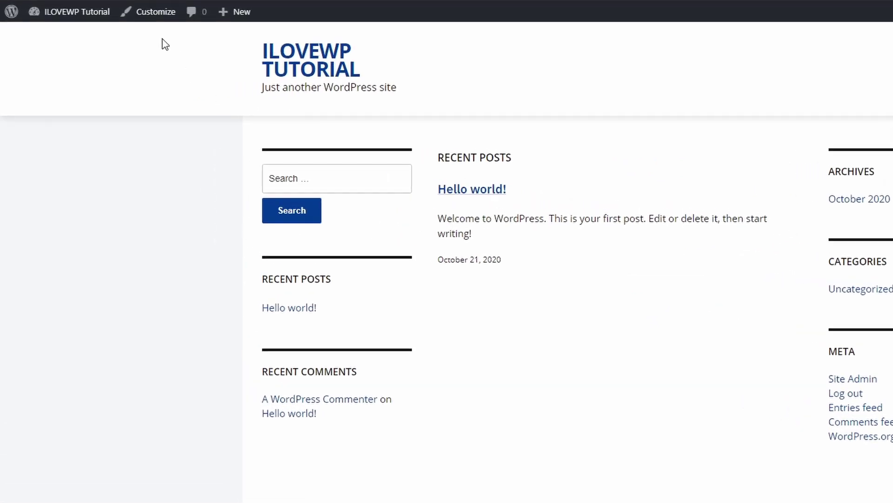
Step: Delete the Search, Recent Posts and Recent Comments widgets from the Sidebar: Primary area
{"action": "mouse_move", "coordinate": [86, 16]}
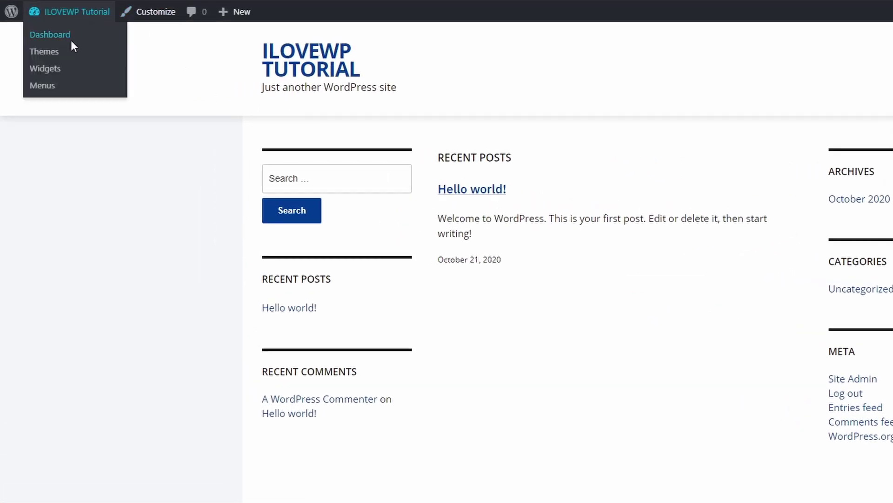
{"action": "left_click", "coordinate": [53, 71]}
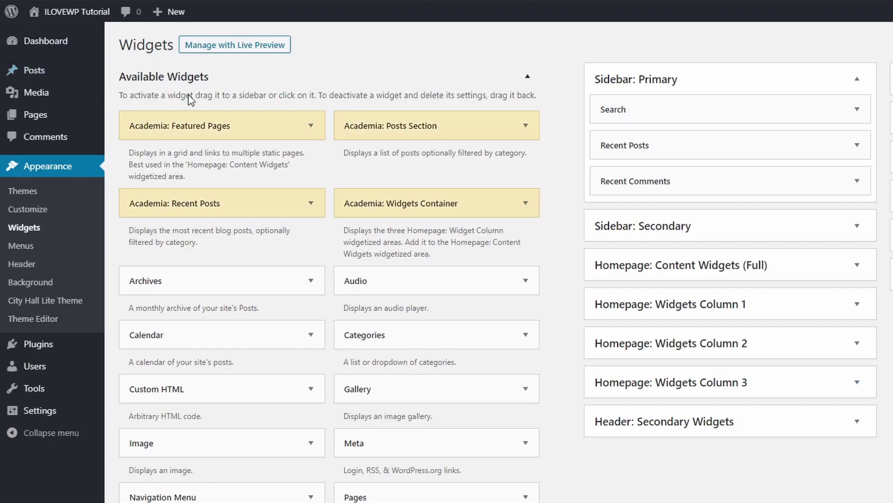
{"action": "left_click", "coordinate": [857, 109]}
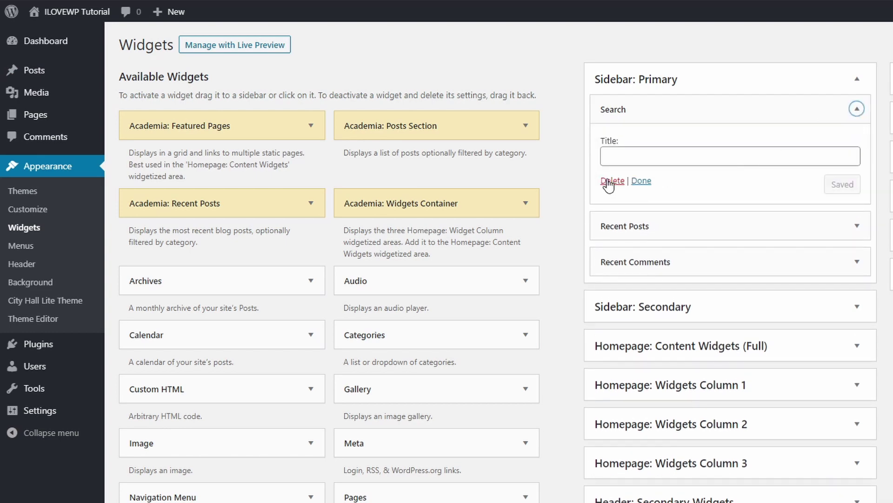
{"action": "left_click", "coordinate": [605, 181]}
{"action": "left_click", "coordinate": [857, 109]}
{"action": "left_click", "coordinate": [605, 234]}
{"action": "left_click", "coordinate": [856, 111]}
{"action": "left_click", "coordinate": [611, 209]}
Step: Delete the Archives, Categories and Meta widgets from the Sidebar: Secondary area
{"action": "left_click", "coordinate": [857, 173]}
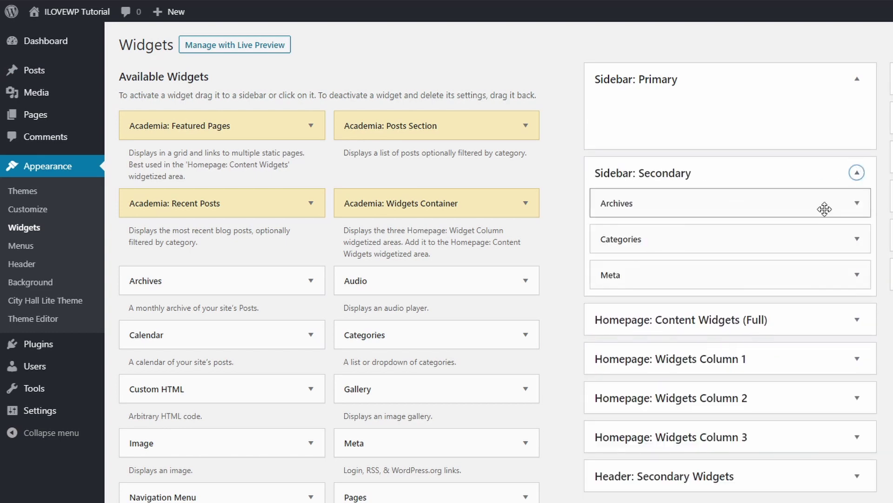
{"action": "left_click", "coordinate": [857, 203]}
{"action": "left_click", "coordinate": [612, 311]}
{"action": "left_click", "coordinate": [857, 203]}
{"action": "left_click", "coordinate": [613, 324]}
{"action": "left_click", "coordinate": [857, 203]}
{"action": "left_click", "coordinate": [609, 280]}
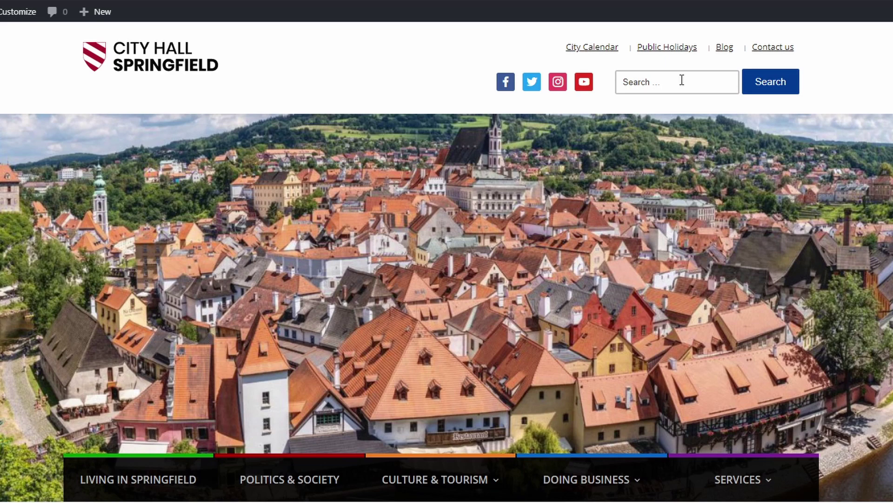
Step: Examine the City Hall demo homepage from the header and main navigation through its content sections down to the footer
{"action": "scroll", "coordinate": [682, 80], "scroll_direction": "down", "scroll_amount": 2}
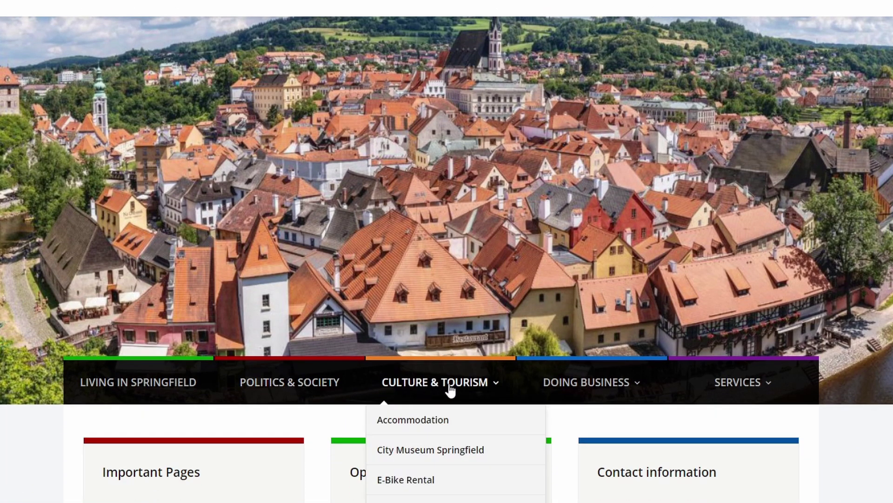
{"action": "scroll", "coordinate": [408, 201], "scroll_direction": "down", "scroll_amount": 7}
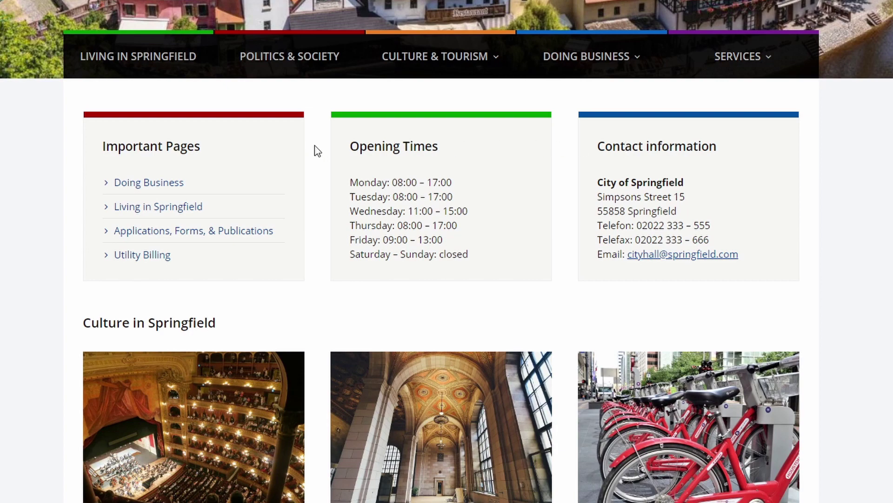
{"action": "scroll", "coordinate": [317, 150], "scroll_direction": "down", "scroll_amount": 5}
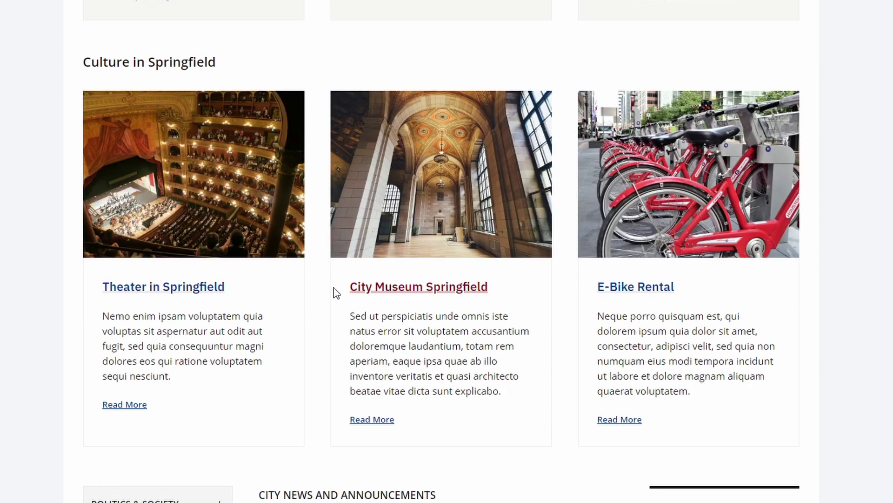
{"action": "scroll", "coordinate": [314, 292], "scroll_direction": "down", "scroll_amount": 9}
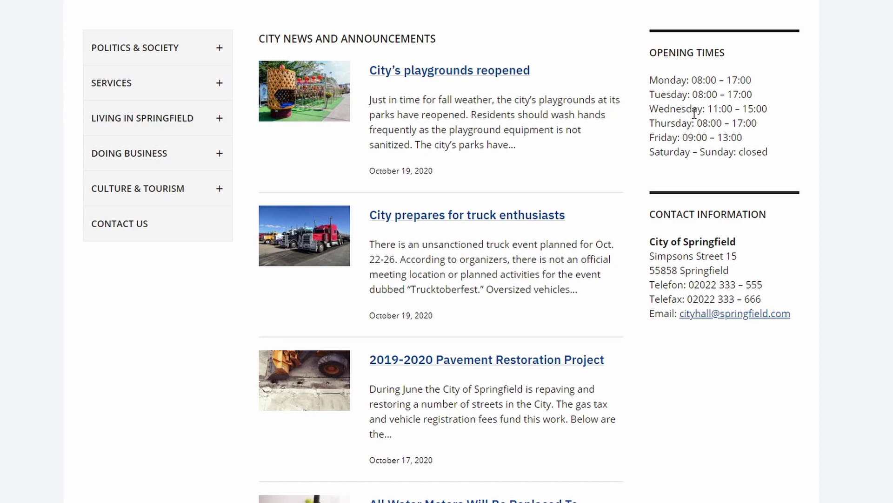
{"action": "scroll", "coordinate": [590, 142], "scroll_direction": "down", "scroll_amount": 13}
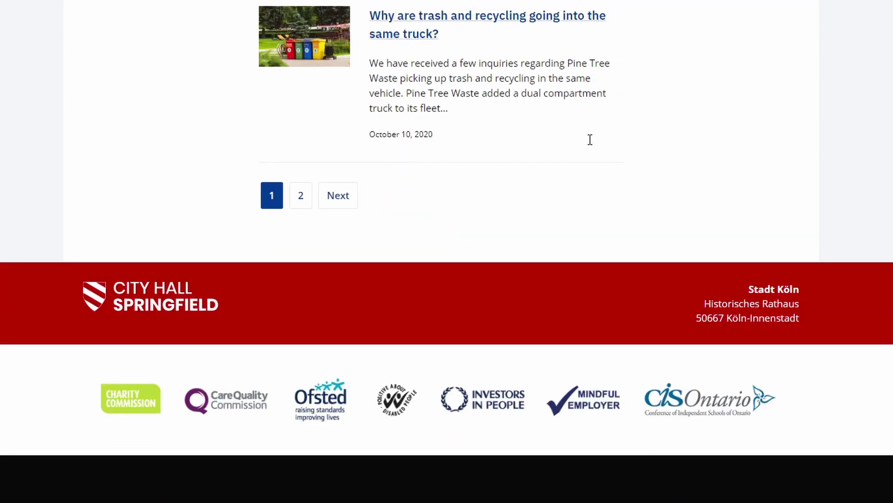
{"action": "scroll", "coordinate": [591, 139], "scroll_direction": "down", "scroll_amount": 4}
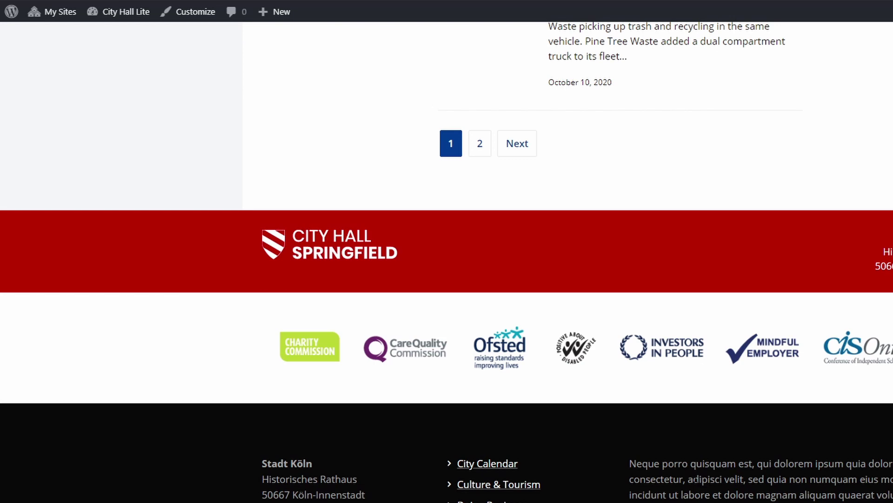
{"action": "scroll", "coordinate": [337, 196], "scroll_direction": "up", "scroll_amount": 10}
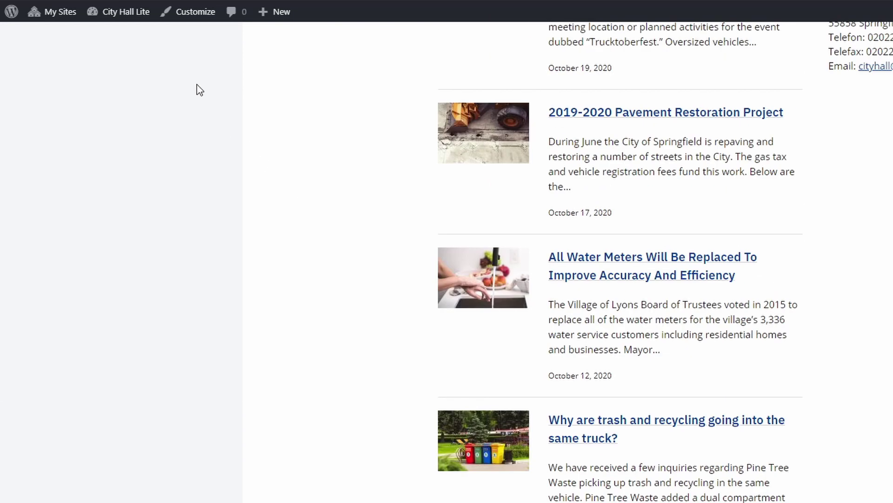
Step: Review the demo site's list of posts and its list of pages in the dashboard
{"action": "mouse_move", "coordinate": [125, 14]}
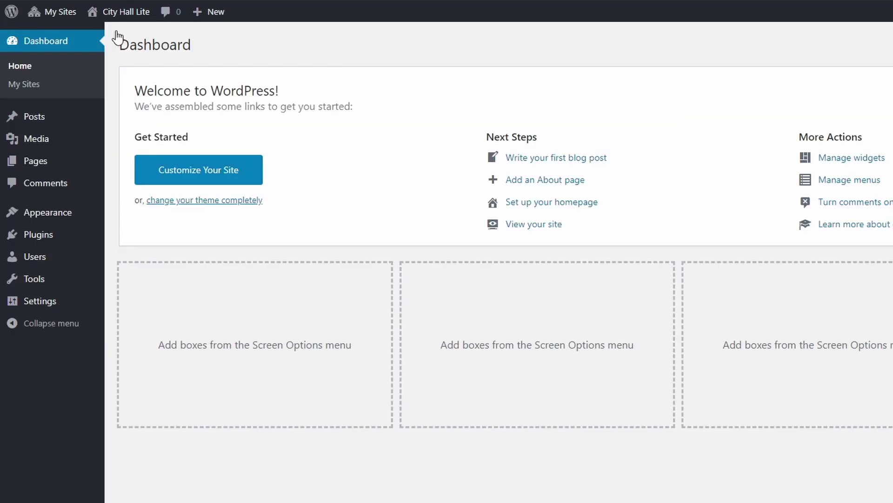
{"action": "left_click", "coordinate": [82, 119]}
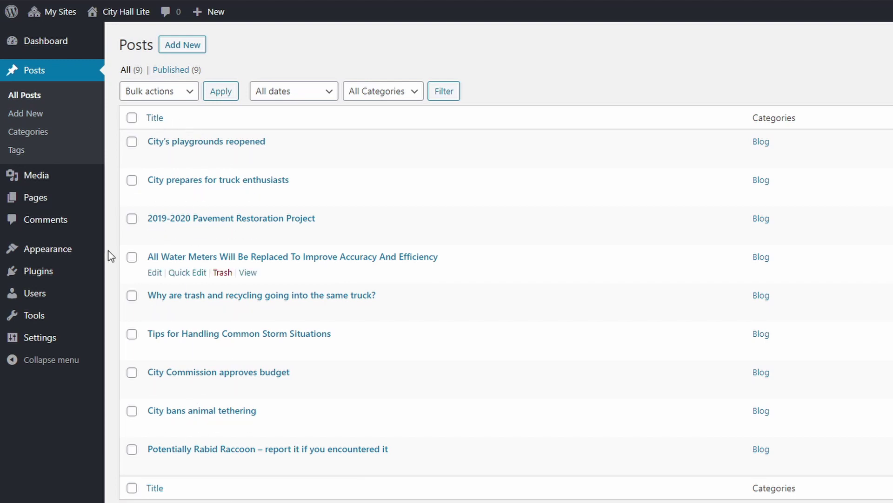
{"action": "mouse_move", "coordinate": [36, 197]}
{"action": "left_click", "coordinate": [122, 203]}
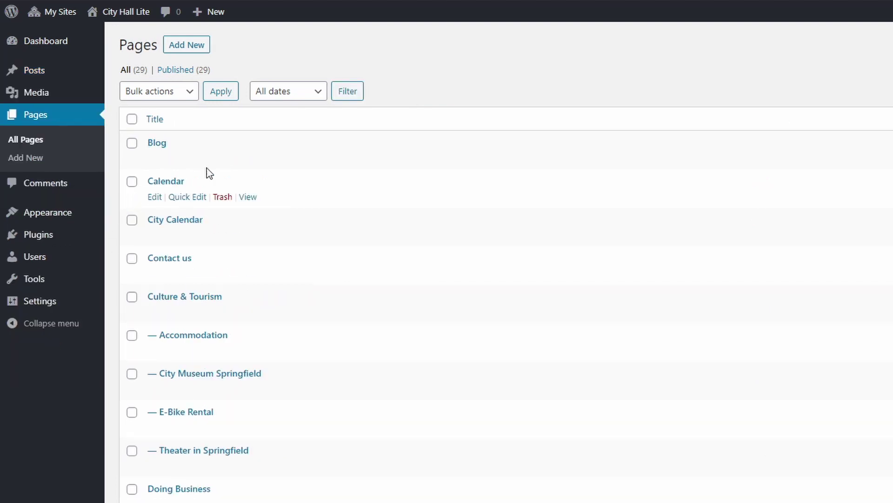
{"action": "scroll", "coordinate": [207, 172], "scroll_direction": "down", "scroll_amount": 8}
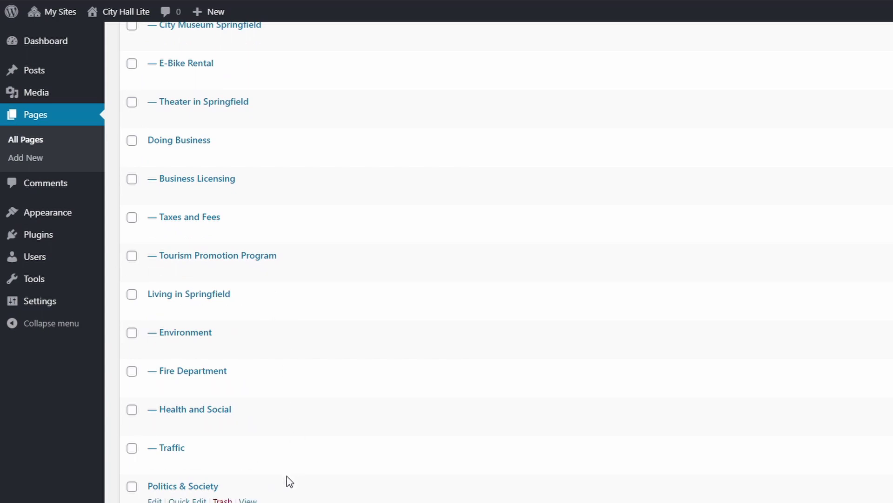
{"action": "scroll", "coordinate": [285, 443], "scroll_direction": "up", "scroll_amount": 8}
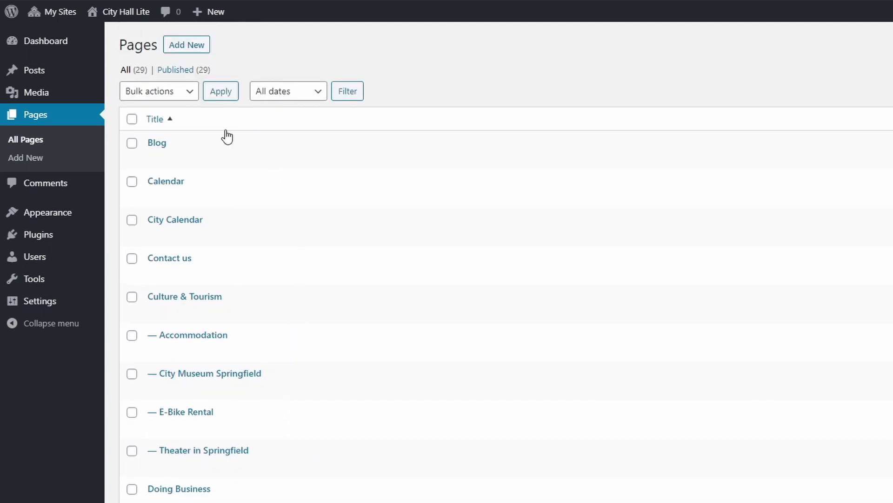
Step: Check the homepage display option in the Reading settings and return to the site's front page
{"action": "mouse_move", "coordinate": [82, 312]}
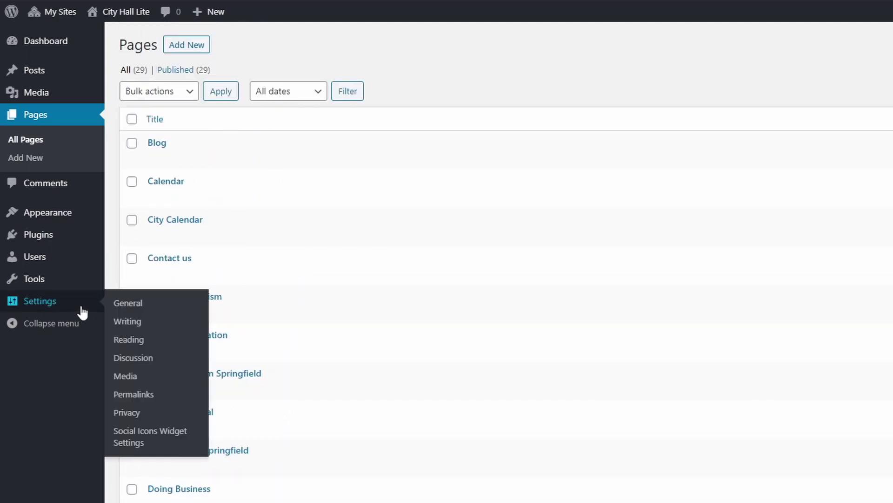
{"action": "left_click", "coordinate": [126, 342]}
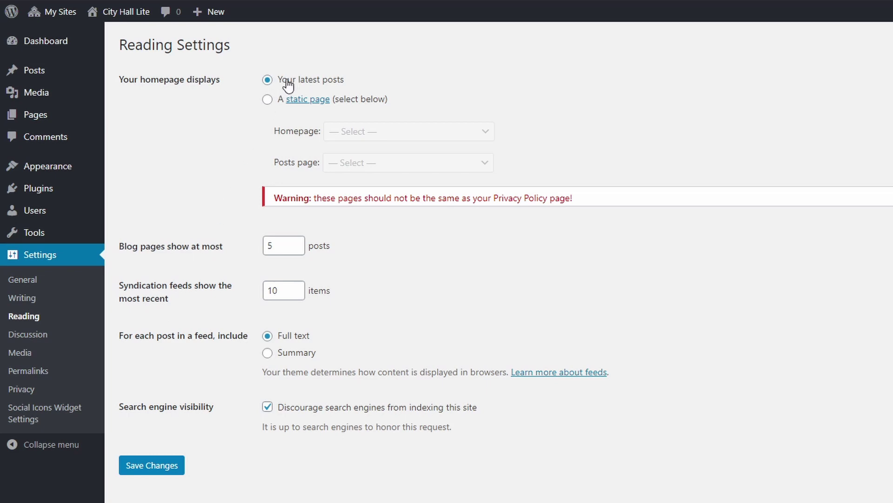
{"action": "left_click", "coordinate": [133, 13]}
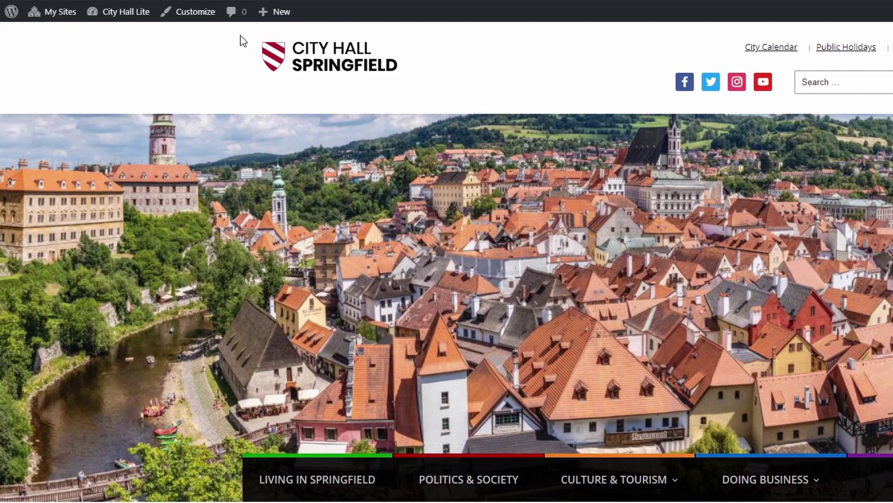
Step: Open the site customizer and remove the current logo from the Site Identity settings
{"action": "left_click", "coordinate": [194, 19]}
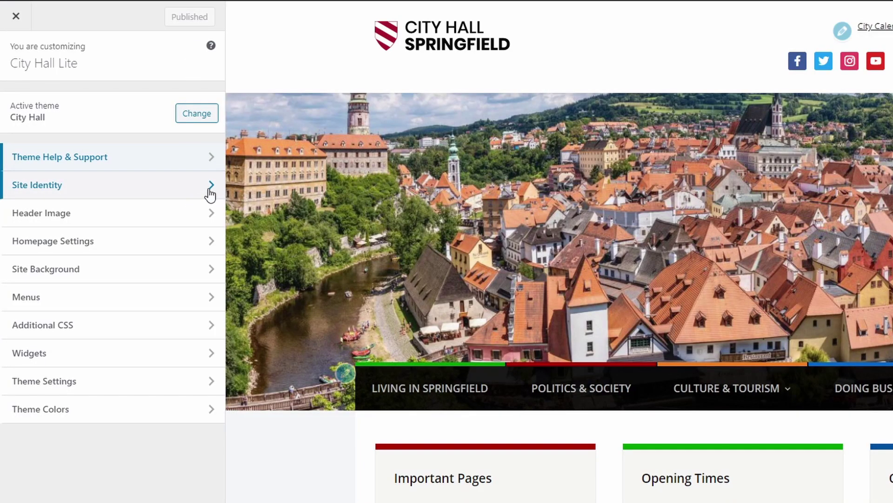
{"action": "left_click", "coordinate": [211, 189]}
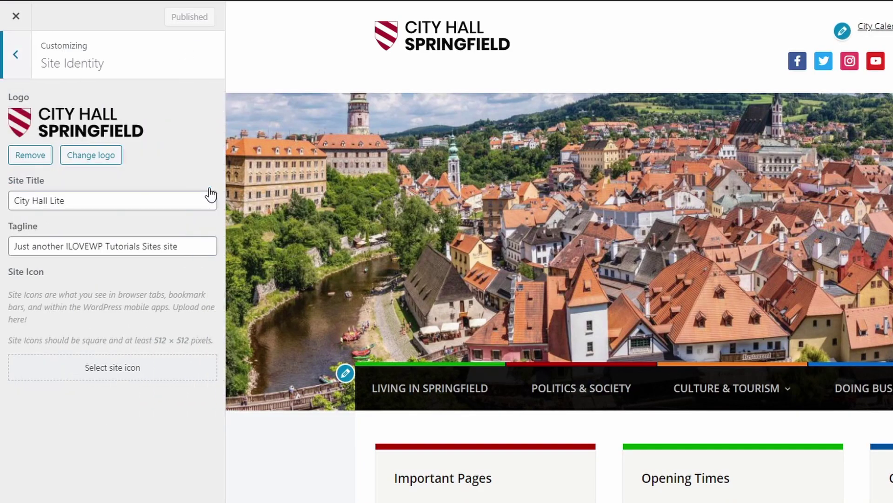
{"action": "left_click", "coordinate": [34, 156]}
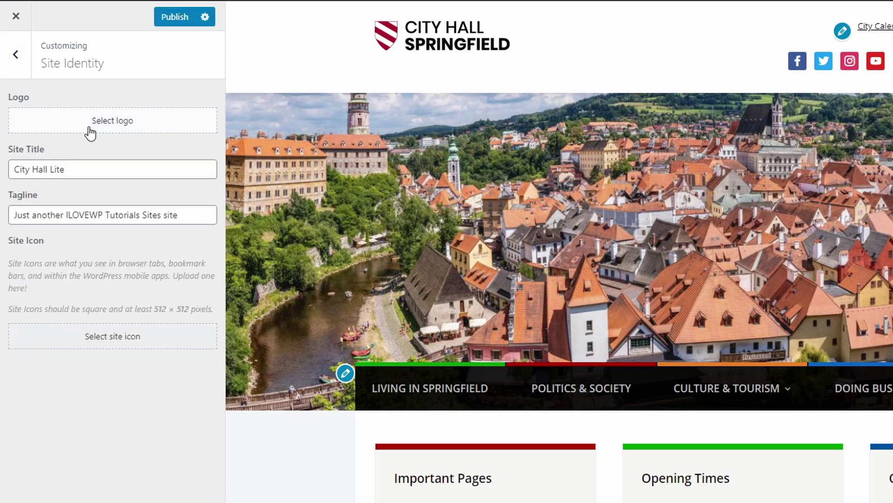
Step: Set the dark-text City Hall Springfield image from the media library as the site logo without cropping it, and publish the change
{"action": "left_click", "coordinate": [112, 124]}
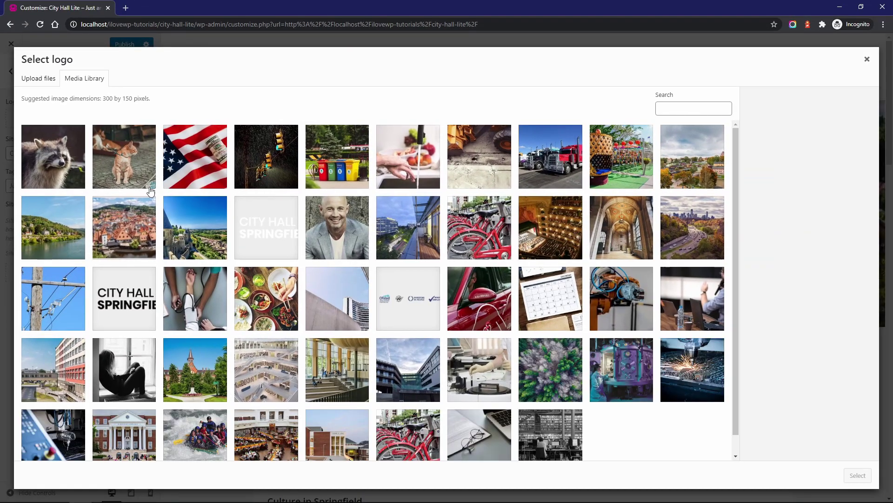
{"action": "left_click", "coordinate": [130, 296]}
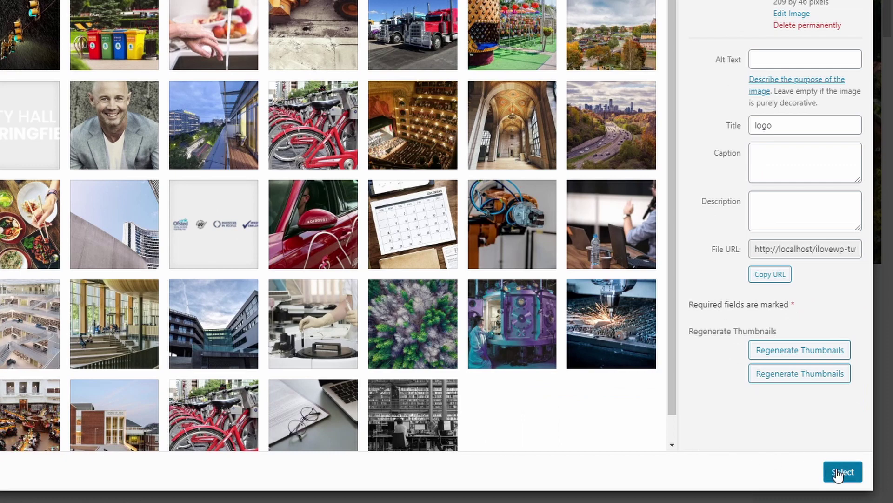
{"action": "left_click", "coordinate": [841, 475]}
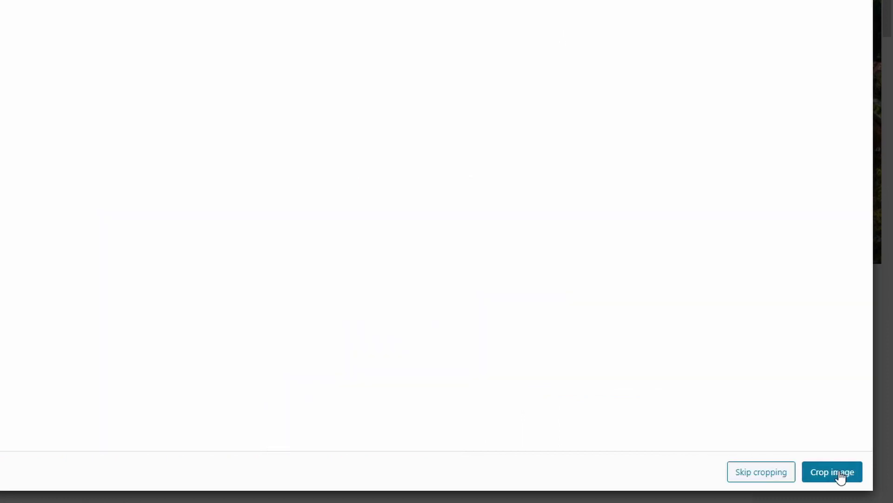
{"action": "left_click", "coordinate": [765, 479]}
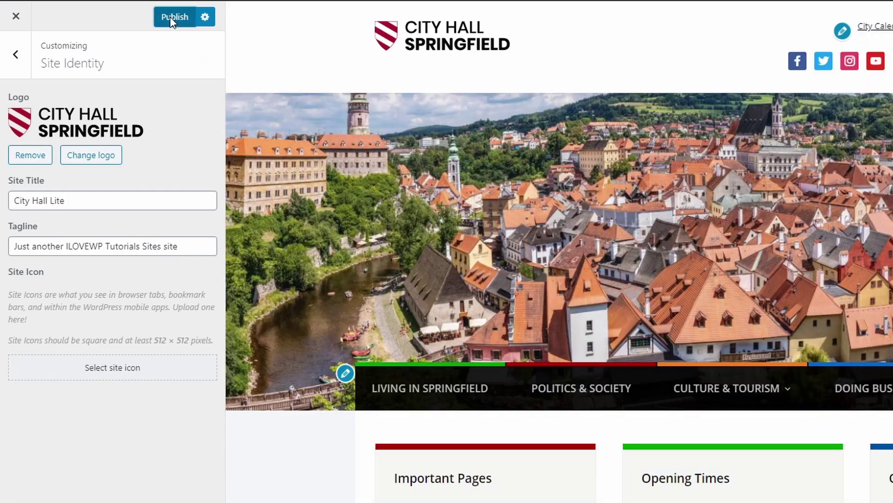
{"action": "left_click", "coordinate": [173, 21]}
Step: Review the site's menus and their theme location assignments, and examine the submenus in the header's main navigation
{"action": "left_click", "coordinate": [17, 60]}
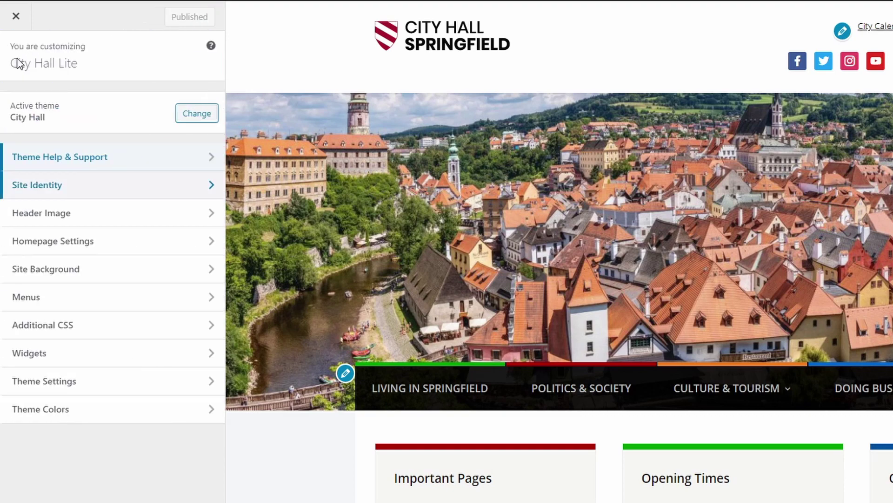
{"action": "left_click", "coordinate": [53, 299]}
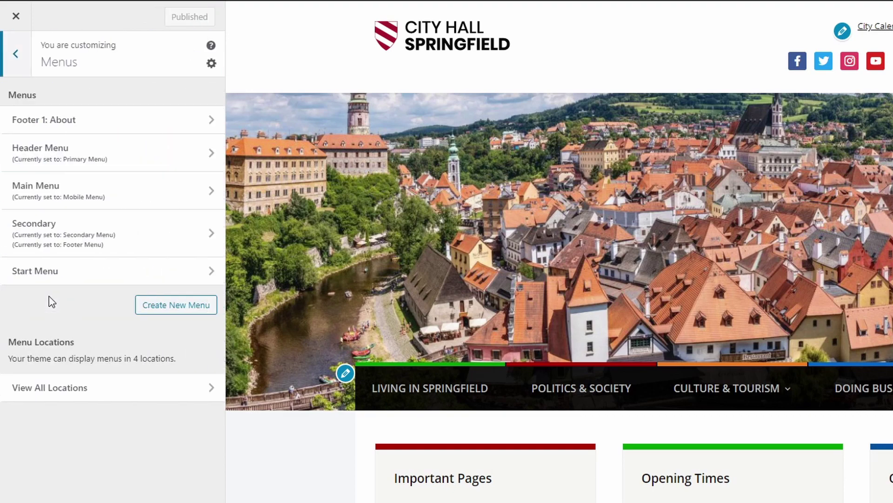
{"action": "left_click", "coordinate": [50, 388]}
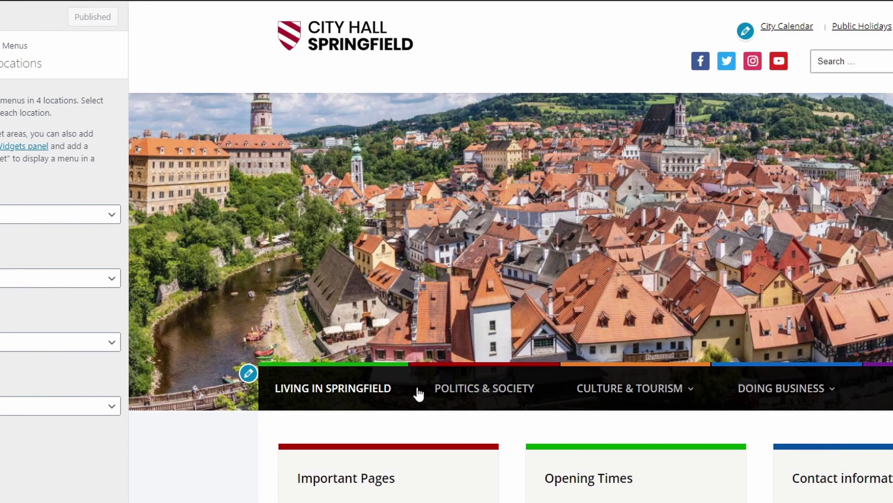
{"action": "mouse_move", "coordinate": [746, 398]}
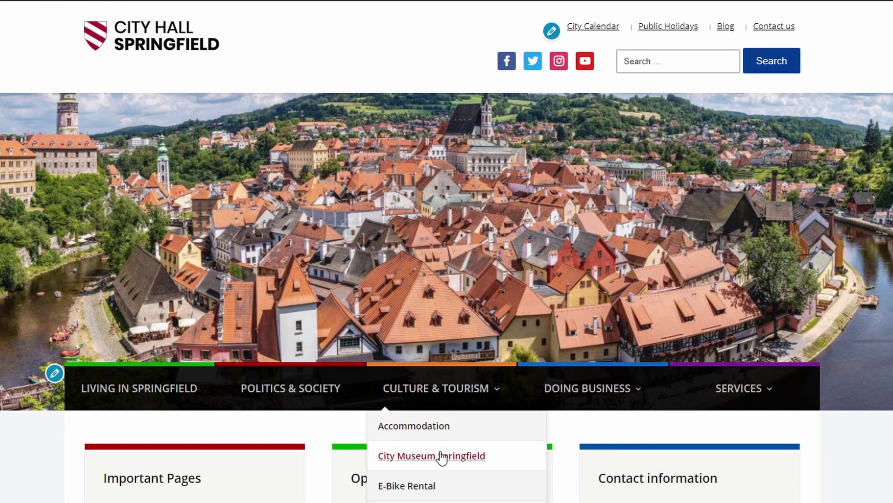
{"action": "mouse_move", "coordinate": [574, 393]}
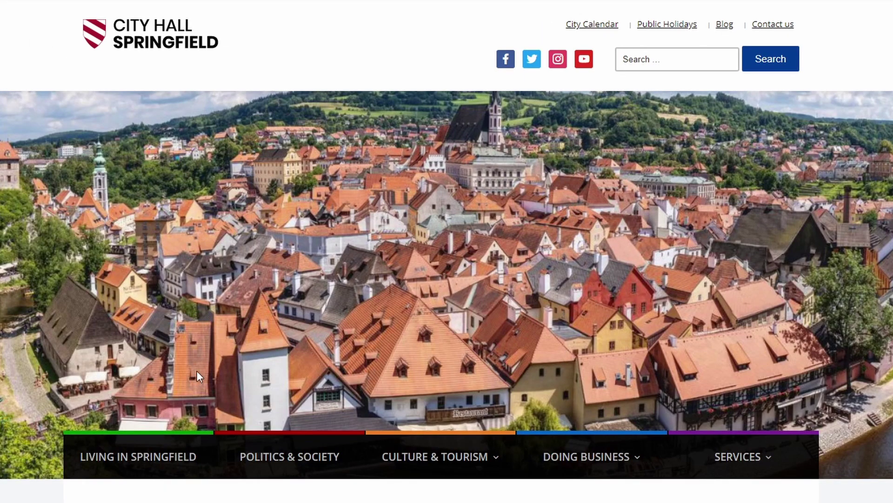
{"action": "mouse_move", "coordinate": [448, 467]}
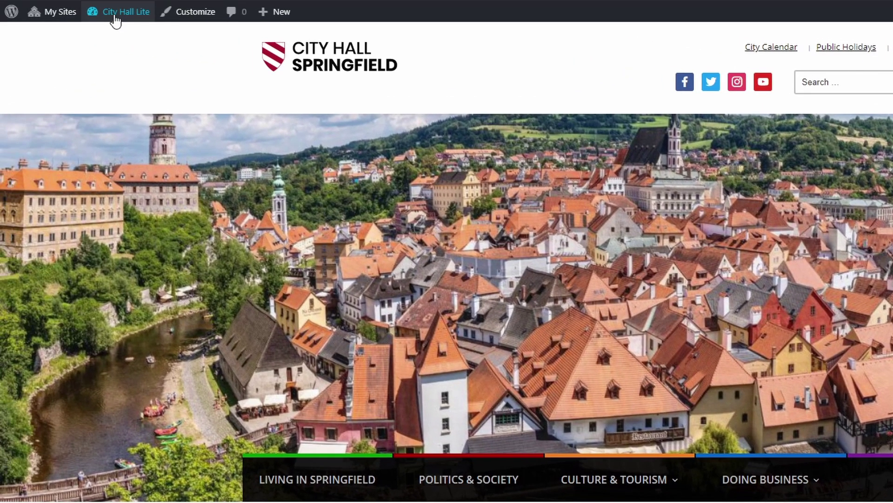
Step: Open the menu editor, check which menus can be edited, and expand the Living in Springfield item of the Header Menu
{"action": "mouse_move", "coordinate": [58, 7]}
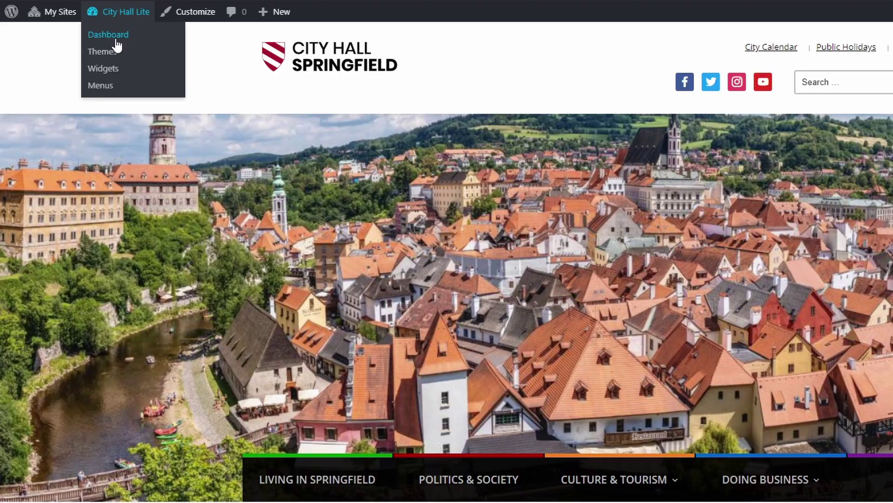
{"action": "left_click", "coordinate": [101, 88]}
{"action": "left_click", "coordinate": [297, 119]}
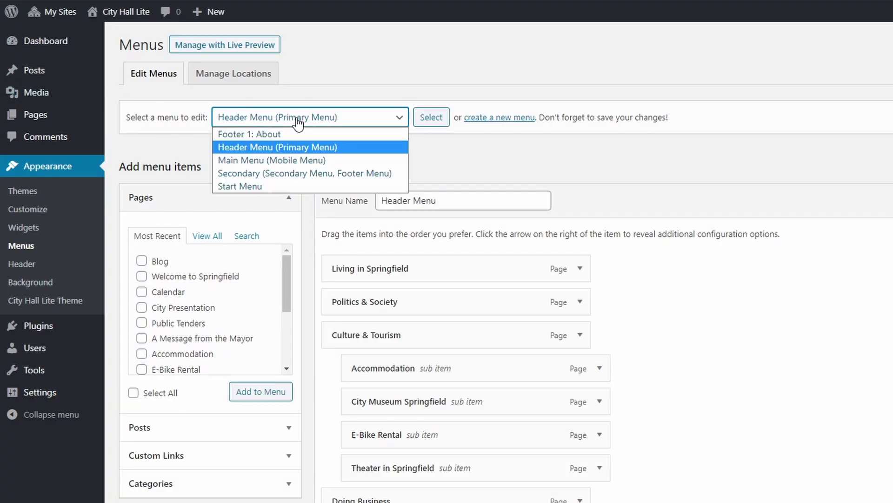
{"action": "left_click", "coordinate": [297, 119]}
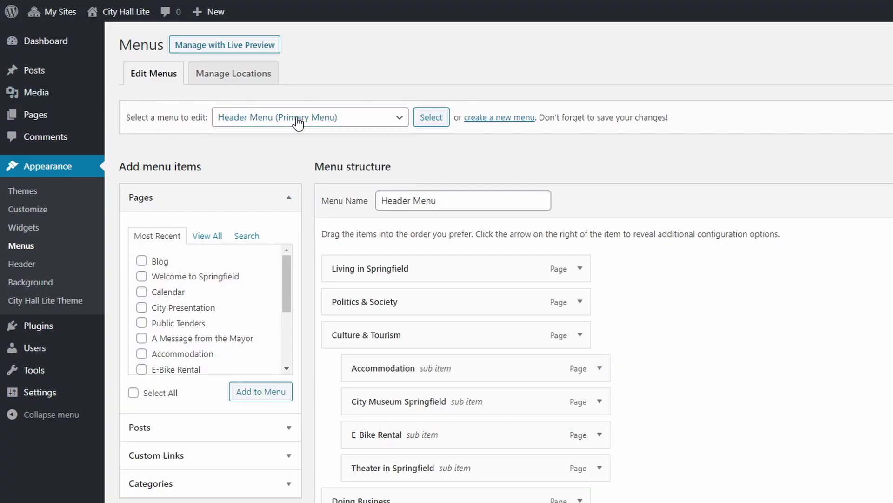
{"action": "left_click", "coordinate": [579, 269]}
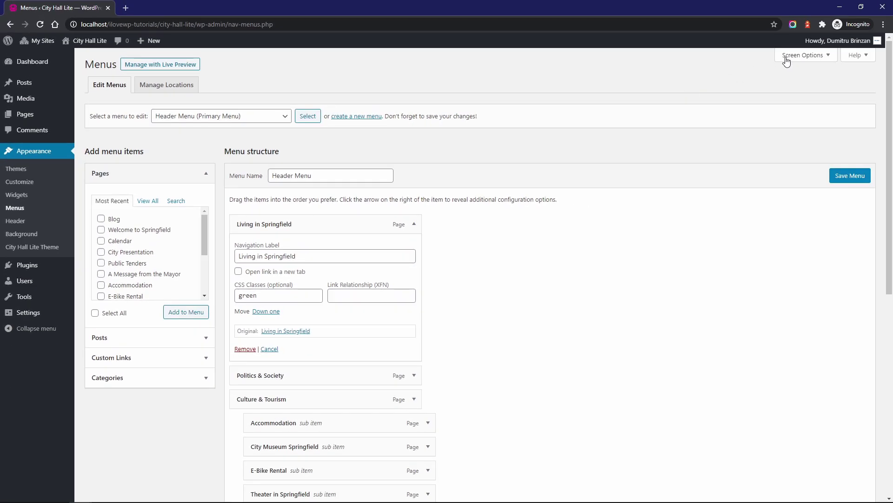
Step: Switch the CSS Classes advanced menu property off and back on, leaving it enabled
{"action": "left_click", "coordinate": [786, 60]}
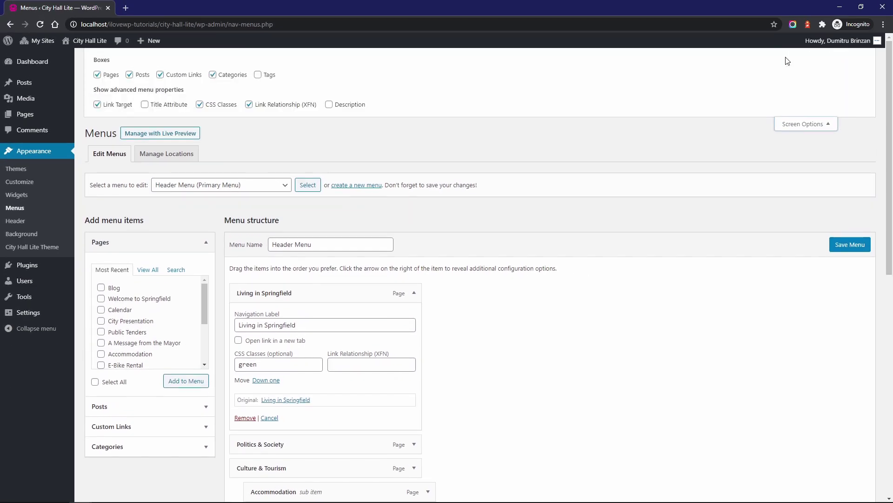
{"action": "left_click", "coordinate": [221, 106]}
{"action": "left_click", "coordinate": [221, 107]}
{"action": "left_click", "coordinate": [221, 107]}
{"action": "left_click", "coordinate": [221, 108]}
{"action": "left_click", "coordinate": [797, 124]}
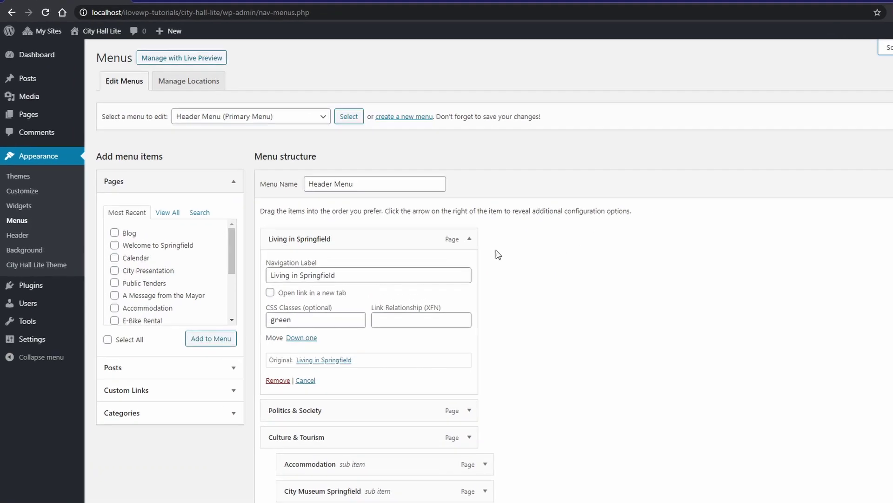
Step: Collapse the Living in Springfield item and check the CSS class of the Politics & Society menu item
{"action": "left_click", "coordinate": [413, 293]}
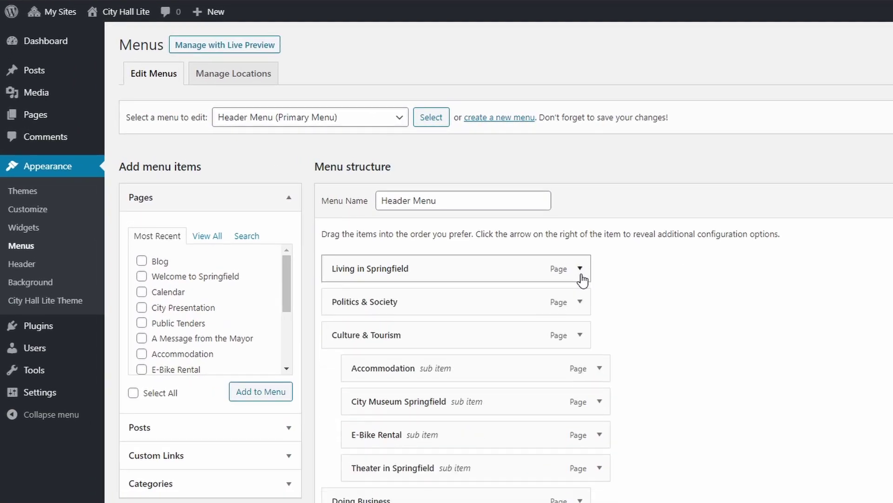
{"action": "left_click", "coordinate": [582, 303]}
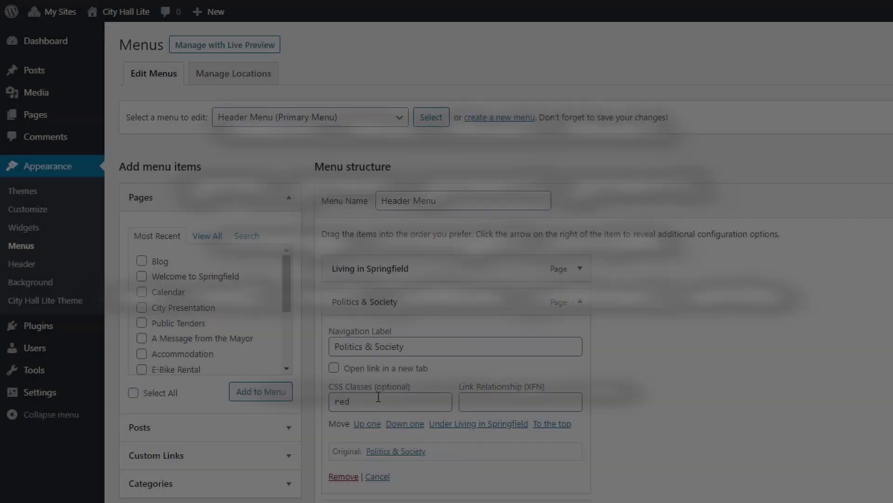
{"action": "left_click", "coordinate": [400, 301]}
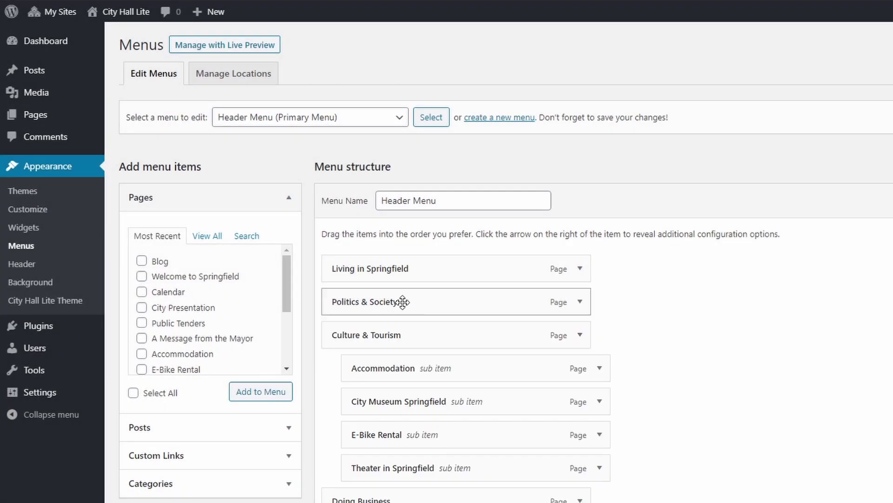
Step: Preview the site at tablet size and examine the mobile menu, including its Politics & Society and Services submenus
{"action": "left_click", "coordinate": [45, 214]}
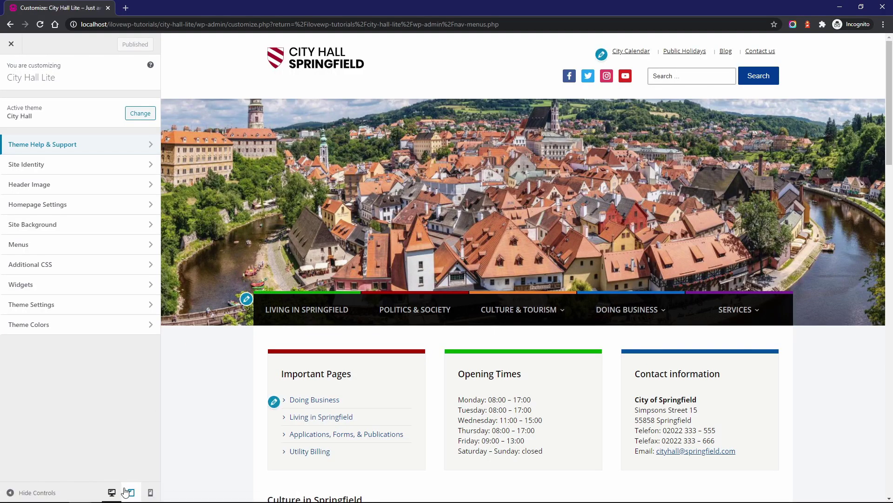
{"action": "left_click", "coordinate": [125, 489]}
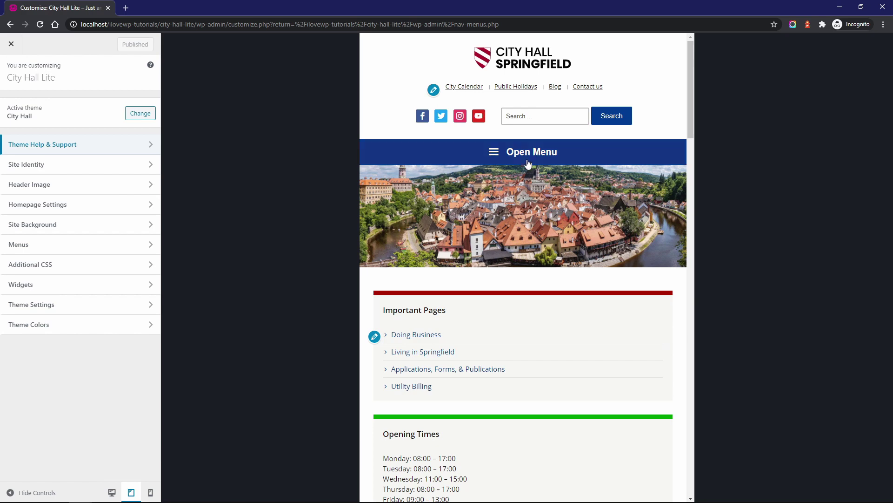
{"action": "left_click", "coordinate": [529, 162]}
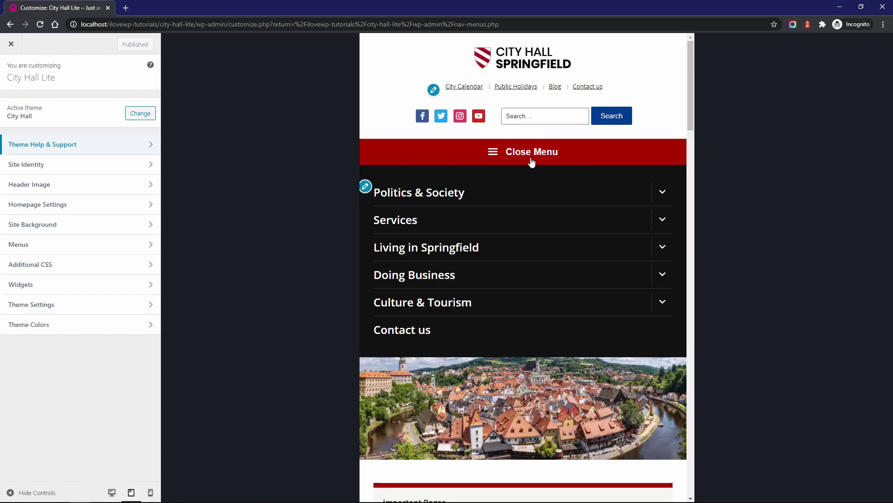
{"action": "left_click", "coordinate": [662, 193]}
{"action": "left_click", "coordinate": [661, 194]}
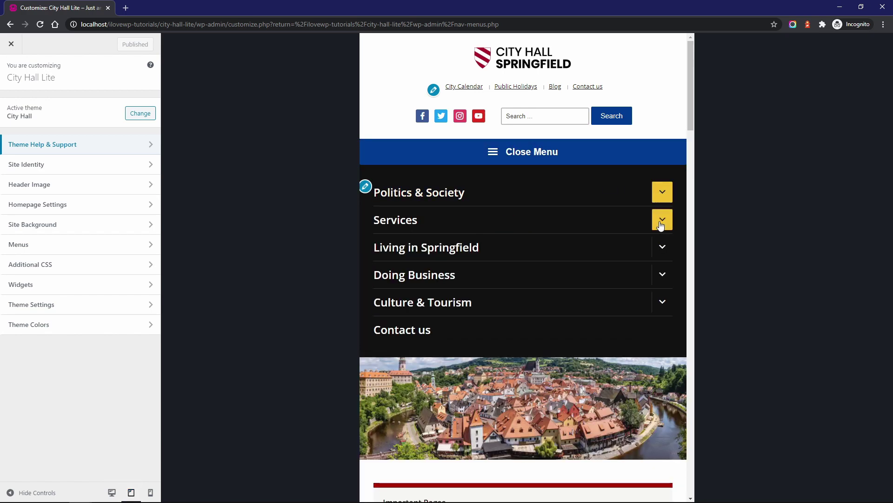
{"action": "left_click", "coordinate": [662, 221]}
{"action": "left_click", "coordinate": [662, 222]}
{"action": "left_click", "coordinate": [522, 155]}
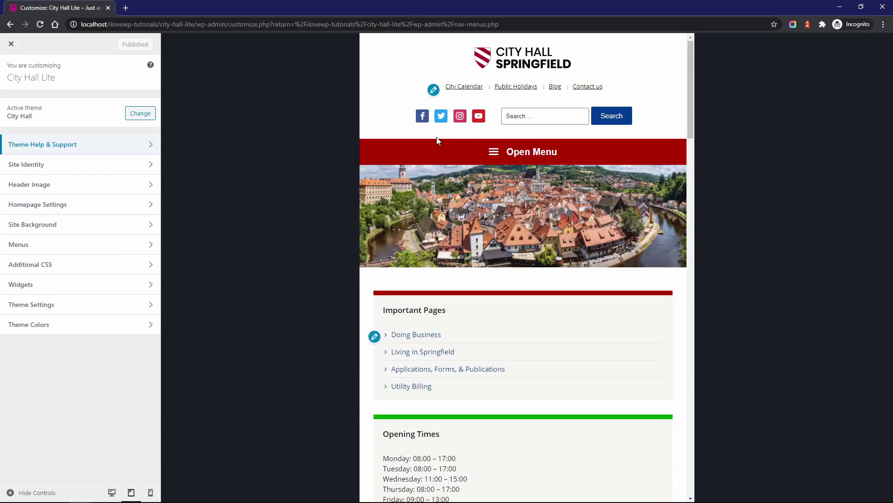
{"action": "left_click", "coordinate": [11, 43]}
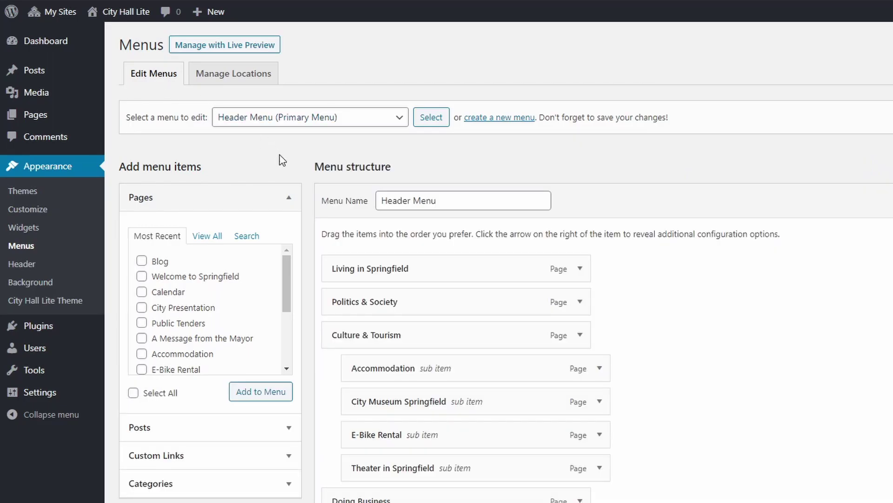
Step: Open the Header Image settings in the Customizer and add the river and hillside photo from the media library, cropped farther down the picture
{"action": "left_click", "coordinate": [127, 13]}
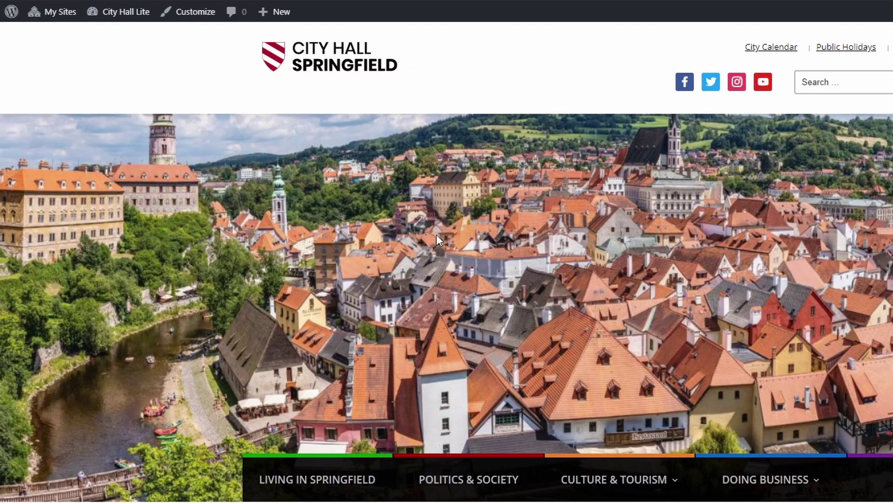
{"action": "left_click", "coordinate": [194, 13]}
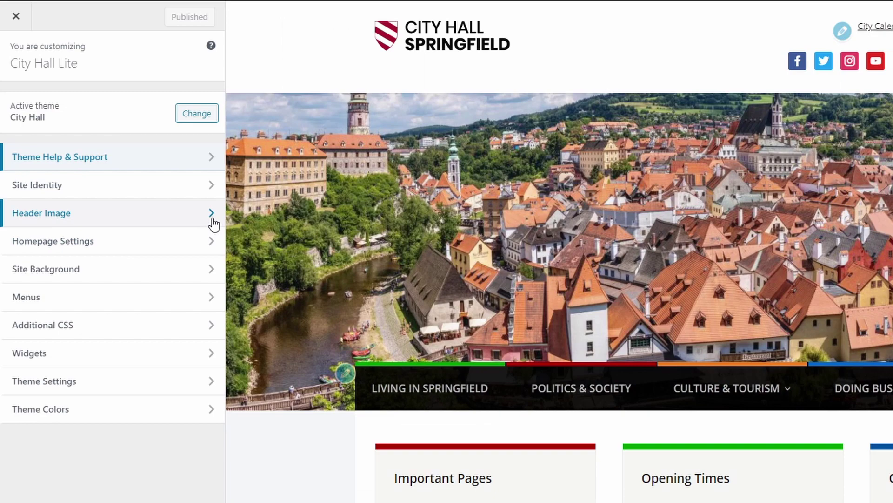
{"action": "left_click", "coordinate": [214, 222]}
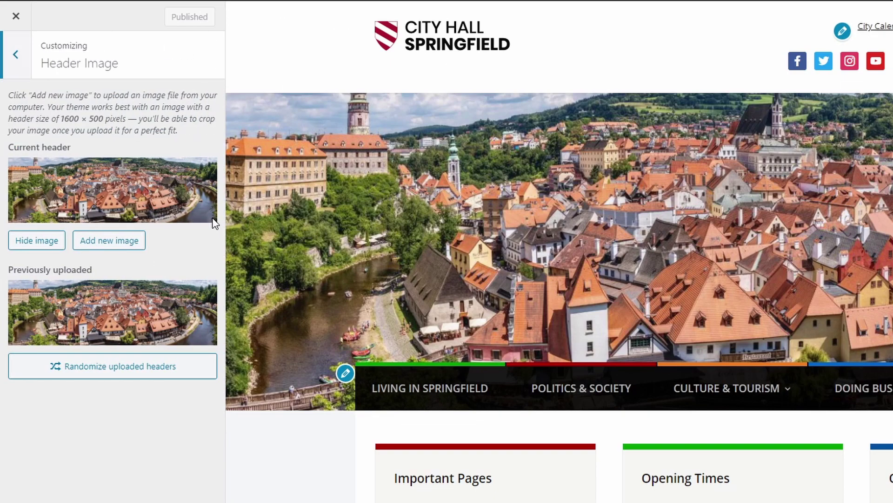
{"action": "left_click", "coordinate": [124, 248]}
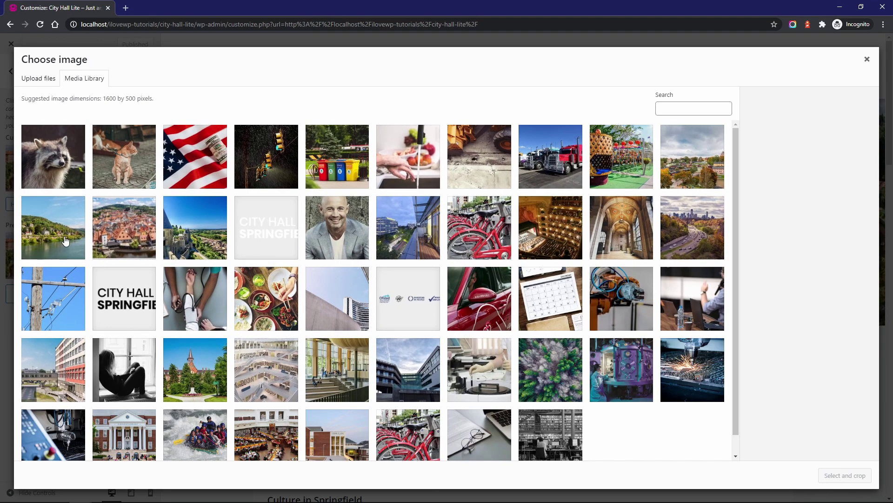
{"action": "left_click", "coordinate": [65, 241]}
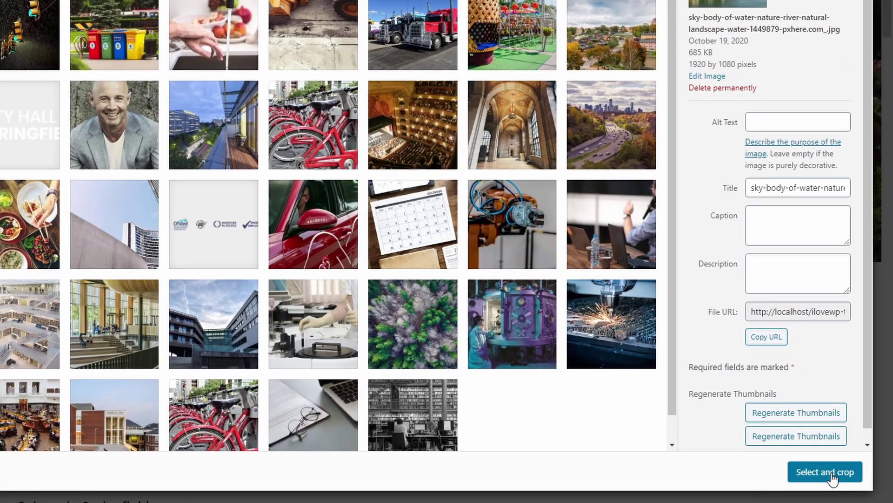
{"action": "left_click", "coordinate": [831, 473]}
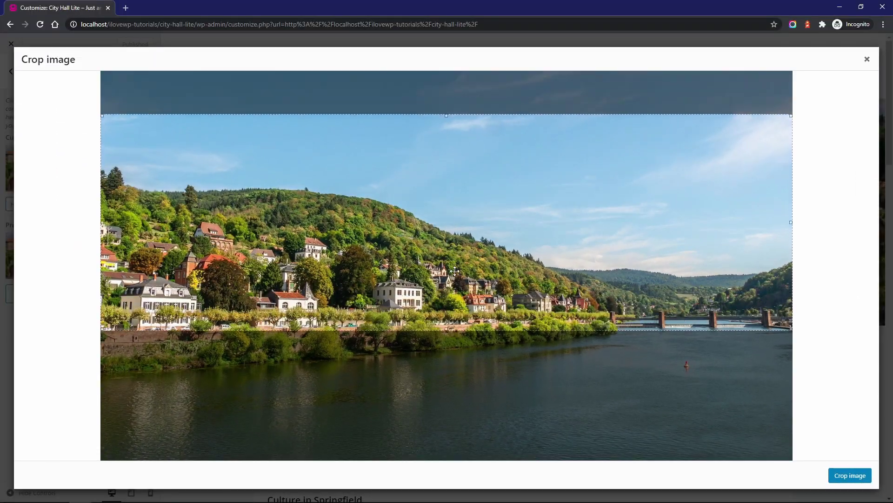
{"action": "left_click_drag", "start_coordinate": [455, 271], "coordinate": [444, 328]}
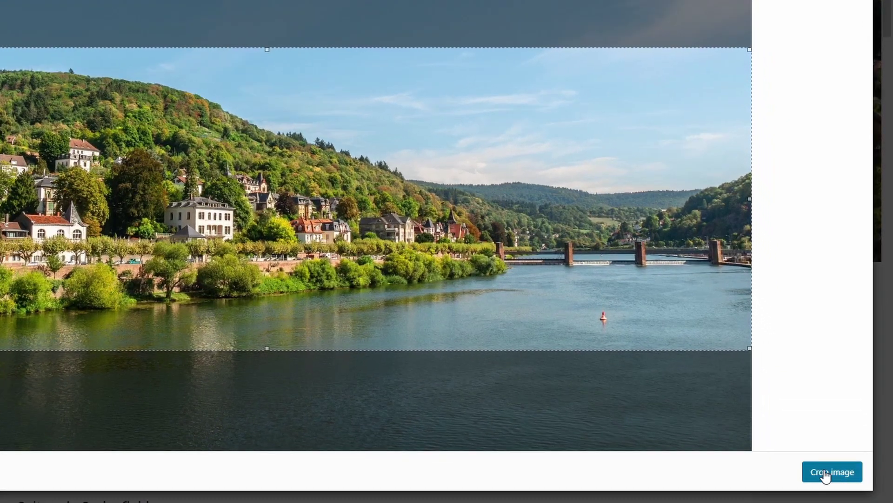
{"action": "left_click", "coordinate": [845, 475]}
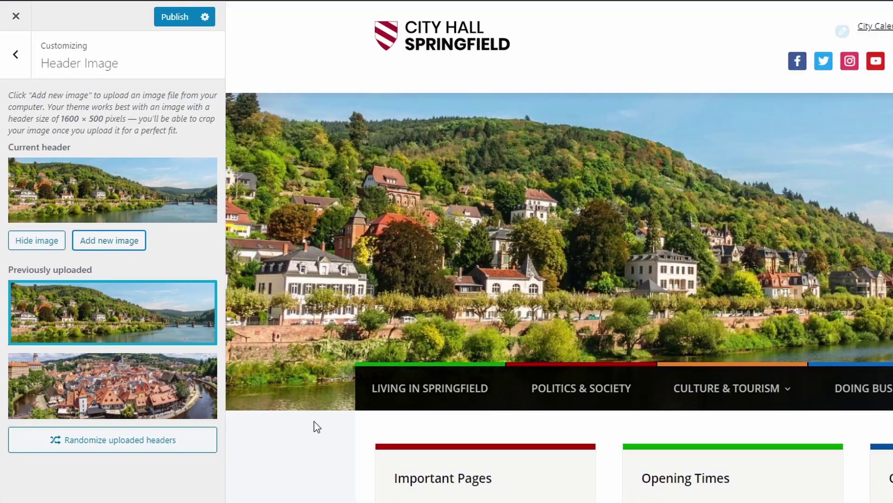
Step: Try randomizing the uploaded headers, reselect the red-roofed town image as the header and publish the changes
{"action": "left_click", "coordinate": [123, 447]}
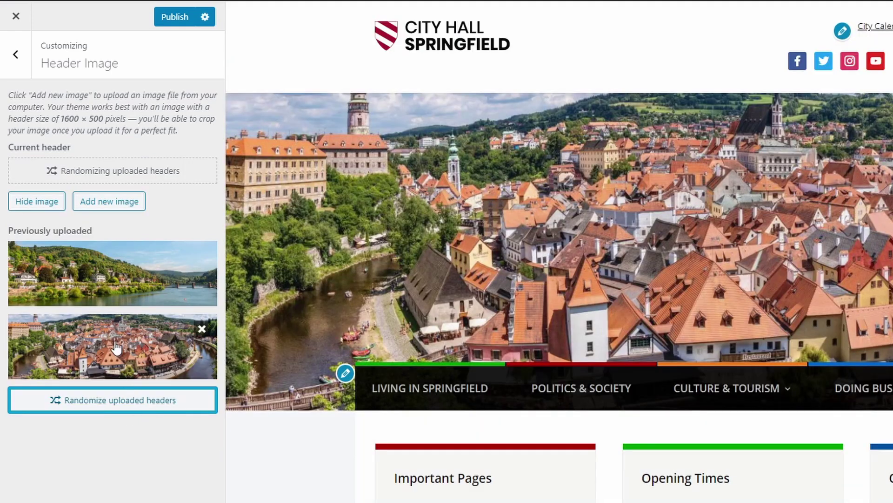
{"action": "left_click", "coordinate": [116, 347]}
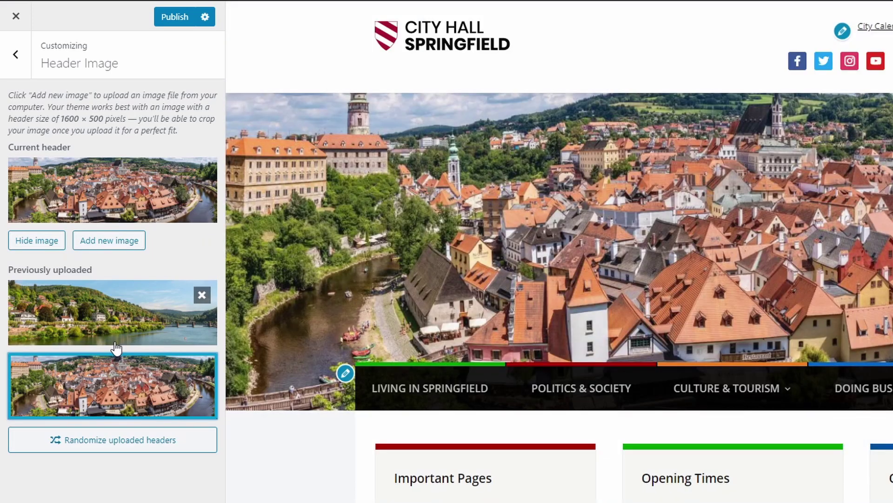
{"action": "left_click", "coordinate": [173, 16]}
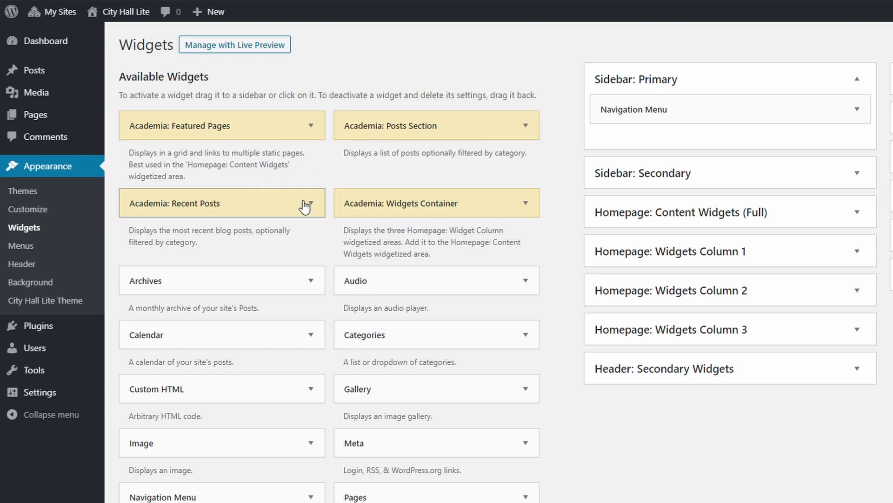
Step: Expand the Homepage: Widgets Column 1, Column 2 and Column 3 areas on the Widgets page
{"action": "scroll", "coordinate": [398, 212], "scroll_direction": "down", "scroll_amount": 1}
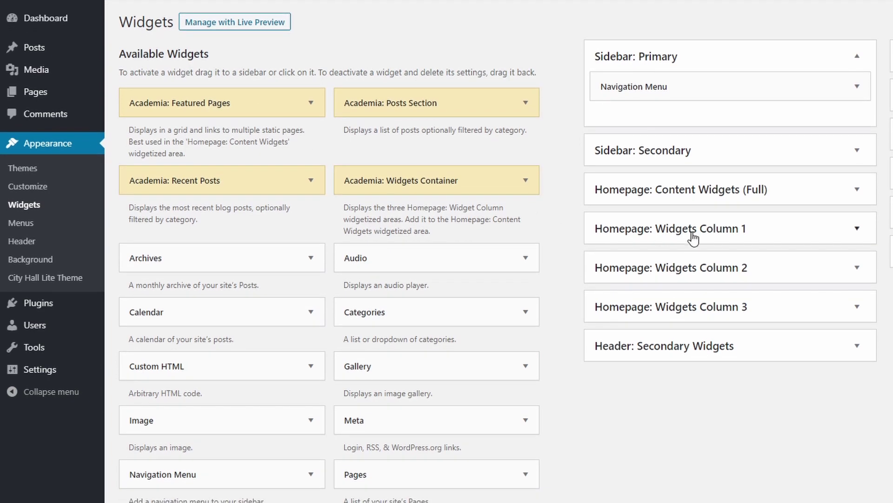
{"action": "left_click", "coordinate": [857, 227]}
{"action": "left_click", "coordinate": [864, 321]}
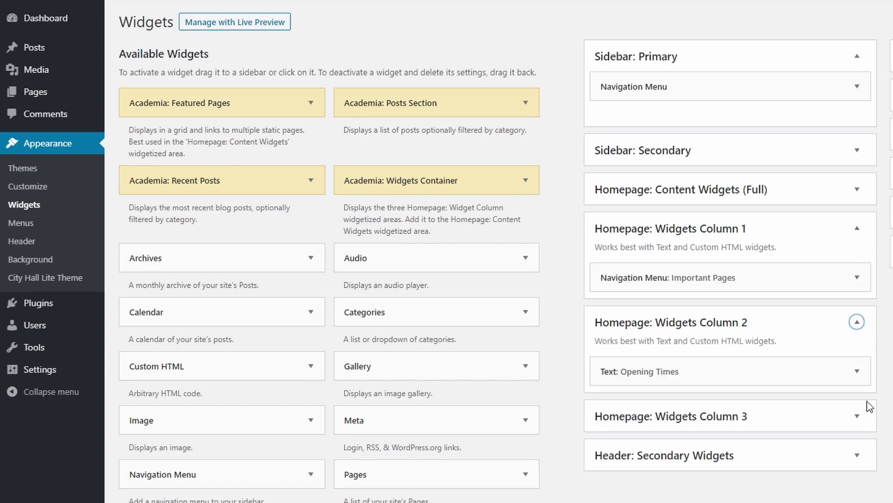
{"action": "left_click", "coordinate": [858, 415]}
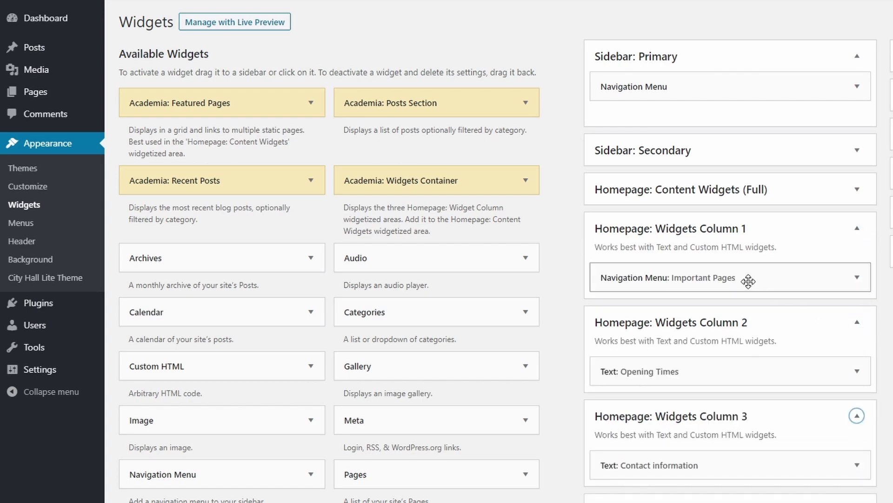
Step: Check the settings of the Important Pages, Opening Times and Contact information widgets, collapsing each one after viewing it
{"action": "left_click", "coordinate": [858, 277]}
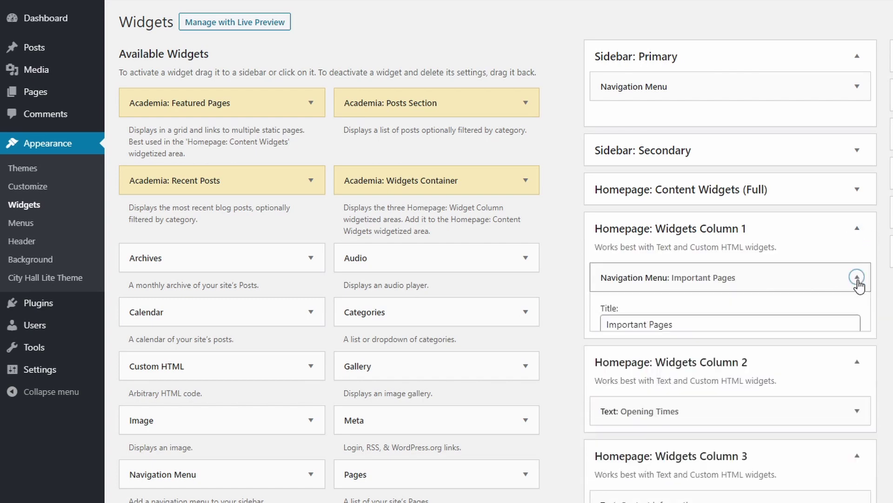
{"action": "left_click", "coordinate": [858, 278]}
{"action": "left_click", "coordinate": [858, 371]}
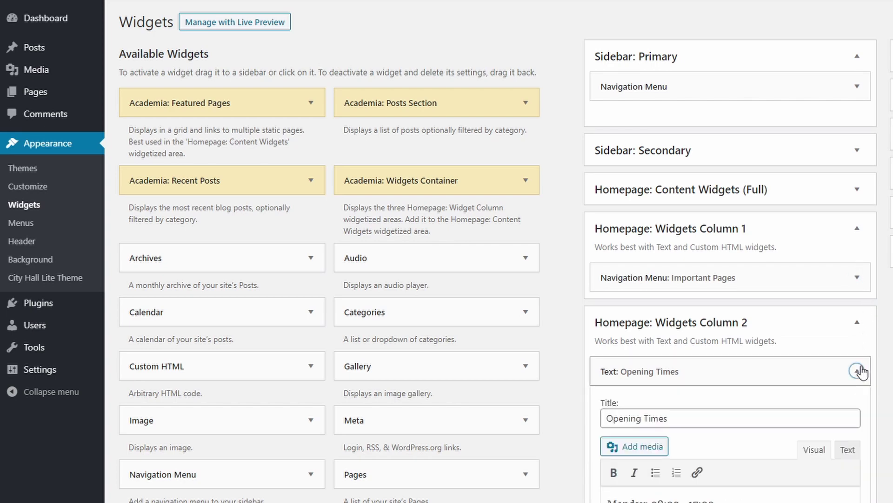
{"action": "left_click", "coordinate": [859, 371]}
{"action": "scroll", "coordinate": [857, 379], "scroll_direction": "down", "scroll_amount": 1}
{"action": "left_click", "coordinate": [858, 399]}
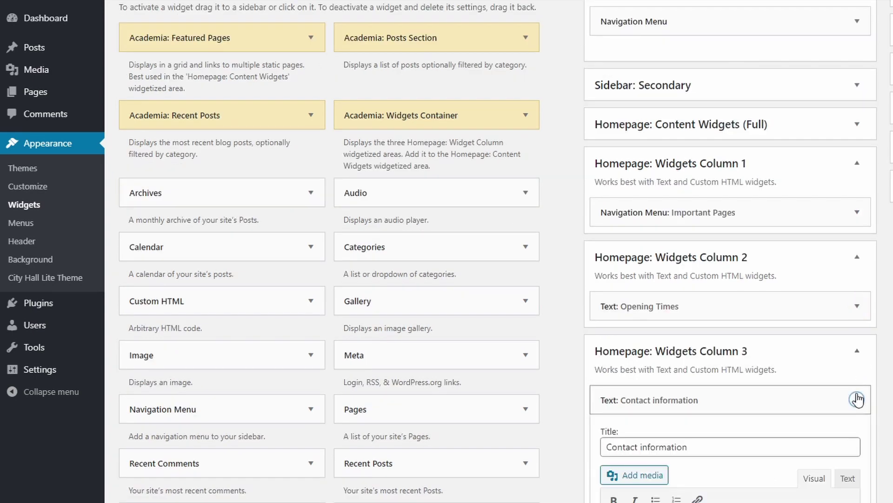
{"action": "left_click", "coordinate": [858, 399]}
{"action": "scroll", "coordinate": [858, 399], "scroll_direction": "up", "scroll_amount": 1}
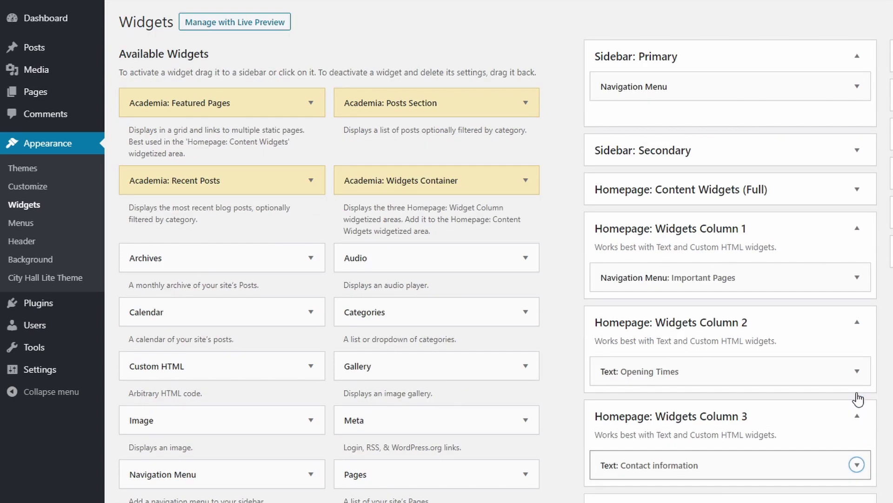
Step: Open the Academia: Widgets Container settings in Homepage: Content Widgets (Full) and examine the column border colors
{"action": "left_click", "coordinate": [857, 190]}
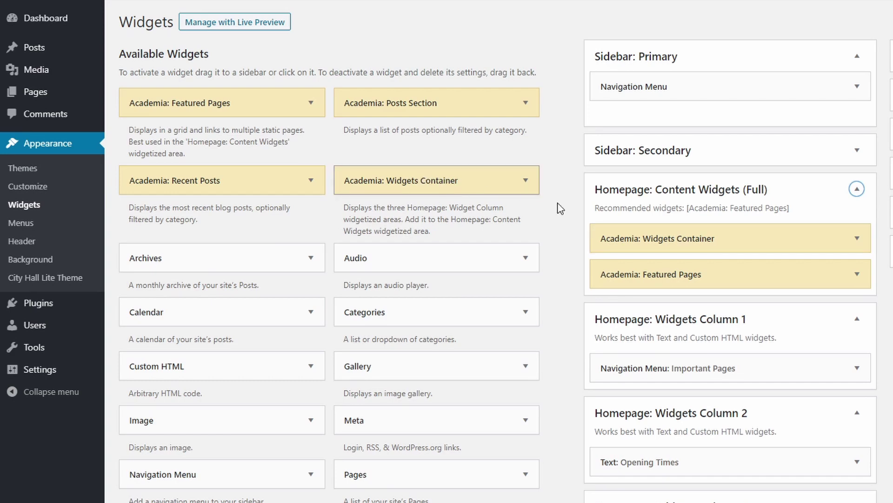
{"action": "left_click", "coordinate": [858, 239]}
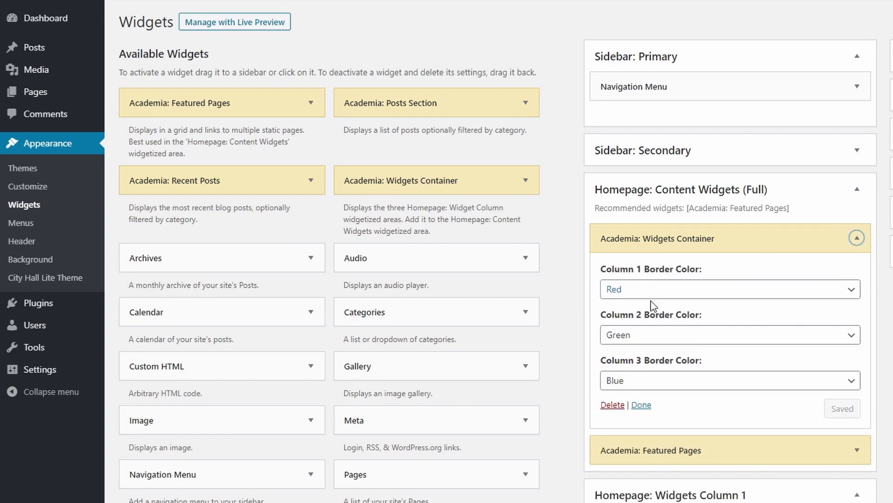
{"action": "key", "text": "Tab"}
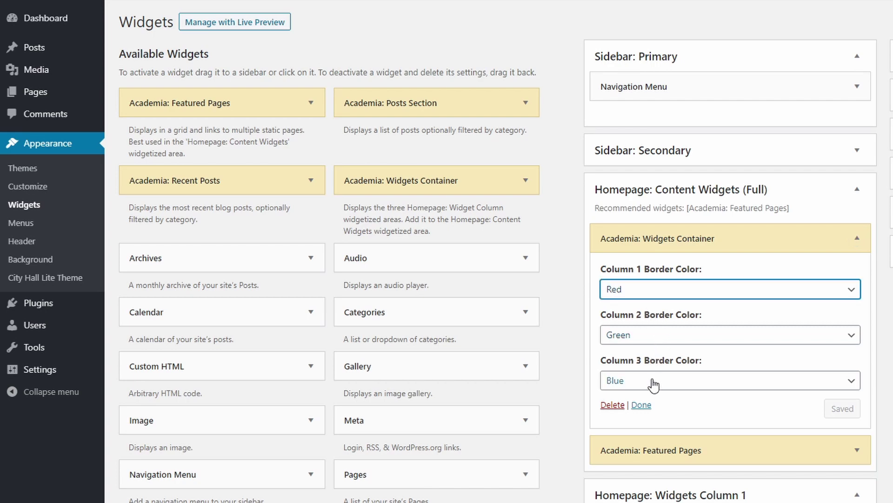
Step: Try a custom Column 3 border color, picking red #dd3333 and a dark green, and clear the color
{"action": "left_click", "coordinate": [654, 385]}
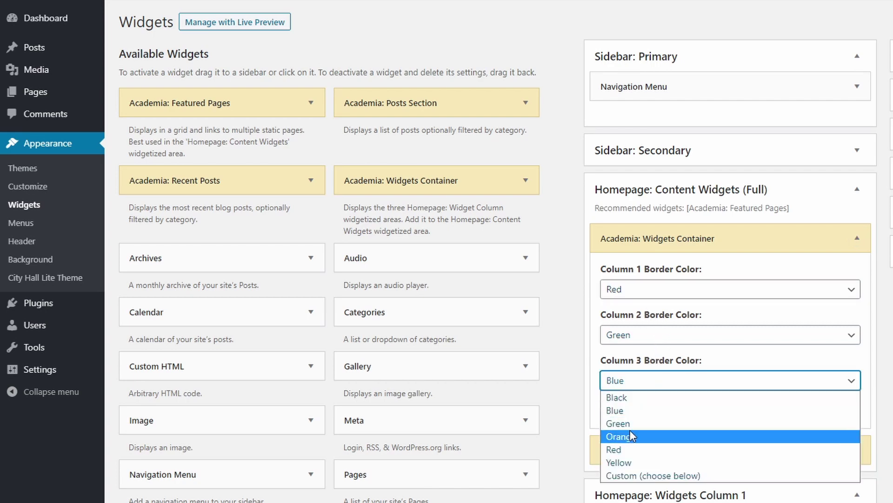
{"action": "left_click", "coordinate": [624, 474]}
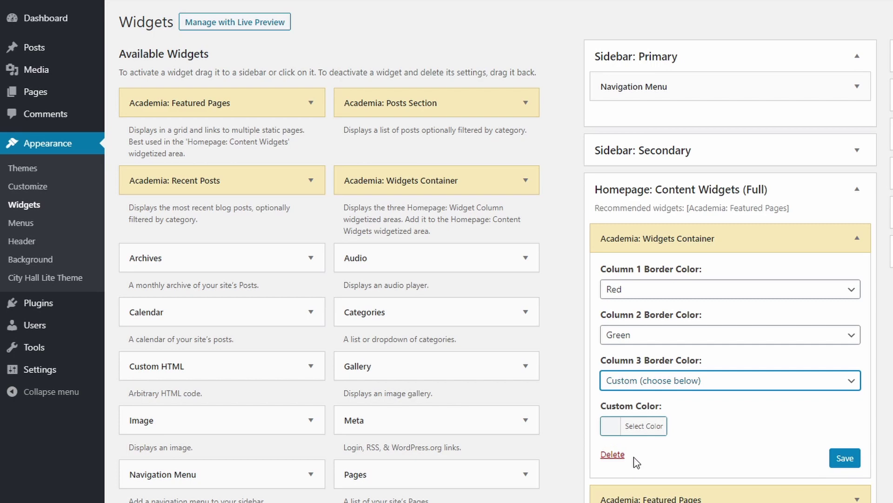
{"action": "left_click", "coordinate": [638, 431]}
{"action": "scroll", "coordinate": [642, 428], "scroll_direction": "down", "scroll_amount": 4}
{"action": "left_click", "coordinate": [645, 382]}
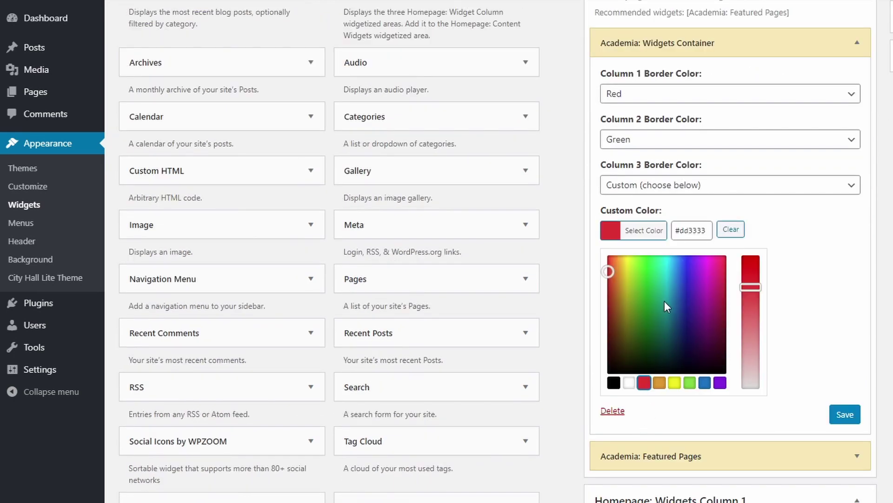
{"action": "mouse_move", "coordinate": [665, 300]}
{"action": "left_mouse_down"}
{"action": "mouse_move", "coordinate": [684, 293]}
{"action": "mouse_move", "coordinate": [683, 282]}
{"action": "mouse_move", "coordinate": [656, 334]}
{"action": "left_mouse_up"}
{"action": "left_click", "coordinate": [729, 231]}
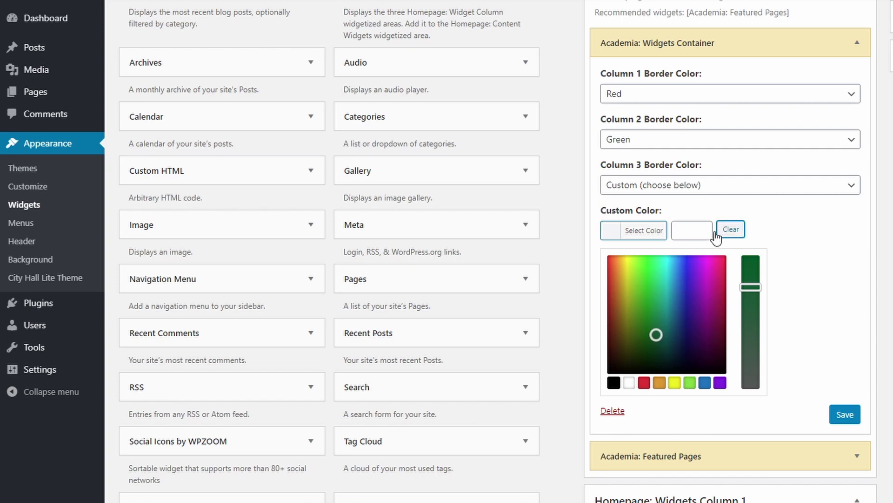
{"action": "left_click", "coordinate": [656, 232]}
Step: Set the Column 3 border color of the Widgets Container to Red and save the widget
{"action": "left_click", "coordinate": [653, 190]}
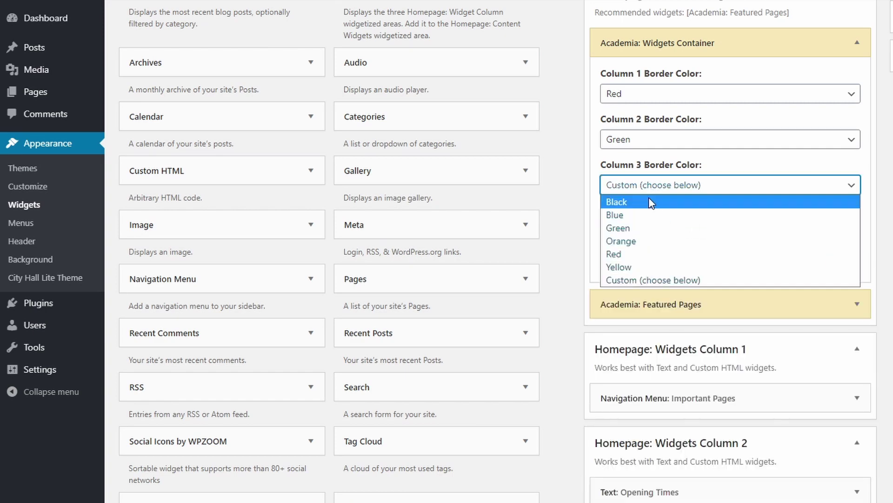
{"action": "left_click", "coordinate": [625, 254]}
{"action": "left_click", "coordinate": [844, 214]}
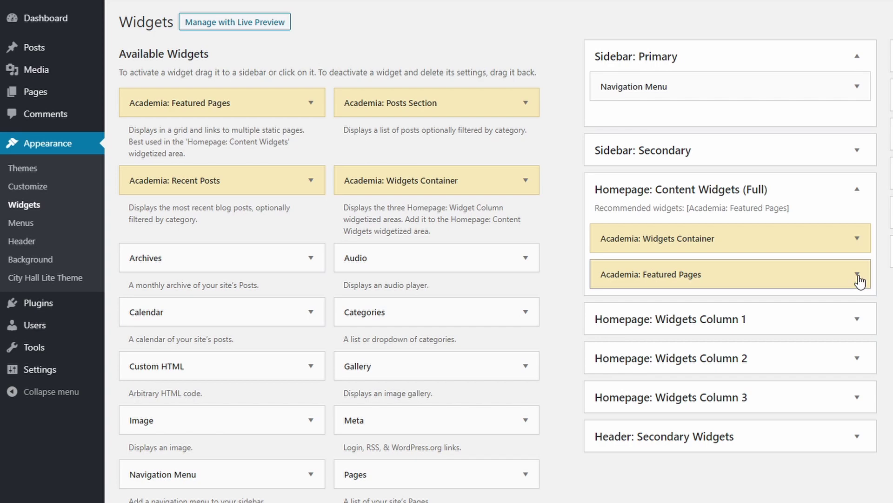
Step: Toggle the Read More button and page excerpt options of the Culture in Springfield Featured Pages widget, save it and check the homepage
{"action": "left_click", "coordinate": [857, 276]}
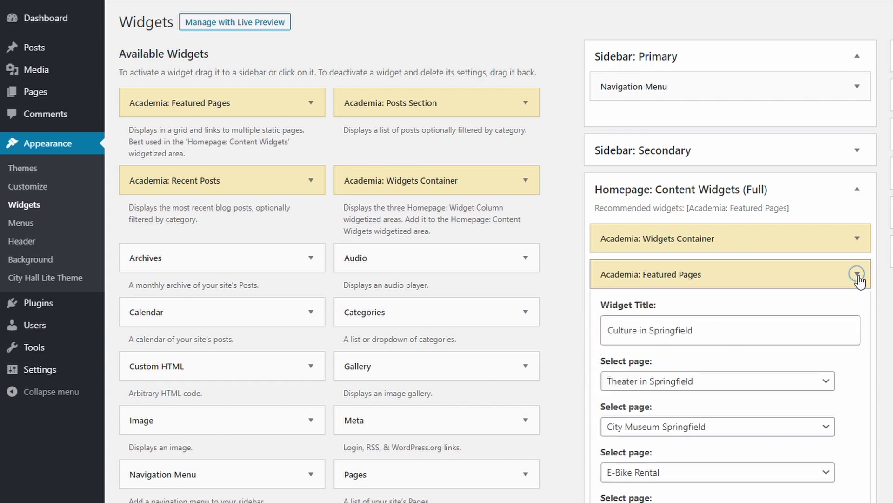
{"action": "scroll", "coordinate": [854, 218], "scroll_direction": "down", "scroll_amount": 5}
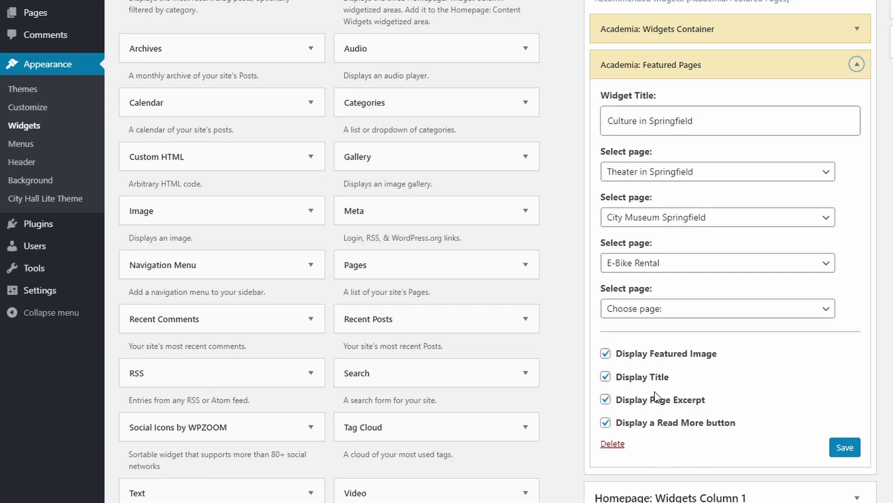
{"action": "left_click", "coordinate": [660, 427]}
{"action": "left_click", "coordinate": [664, 404]}
{"action": "left_click", "coordinate": [850, 449]}
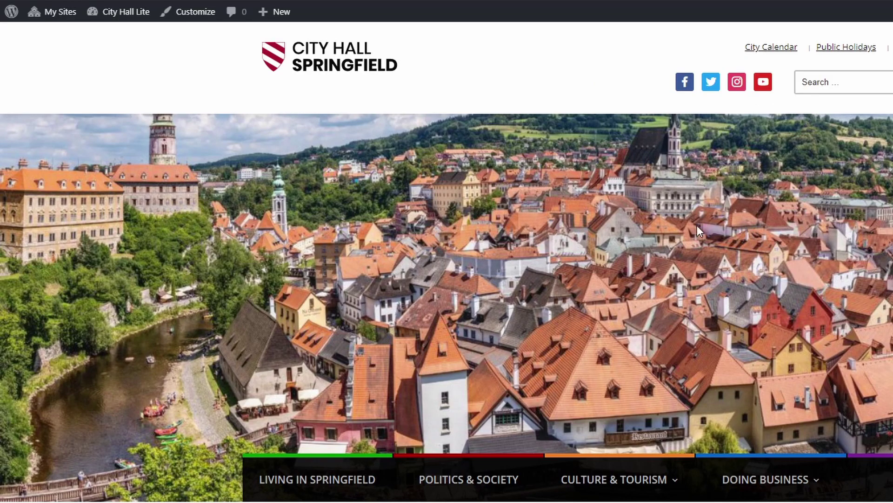
{"action": "scroll", "coordinate": [697, 225], "scroll_direction": "down", "scroll_amount": 7}
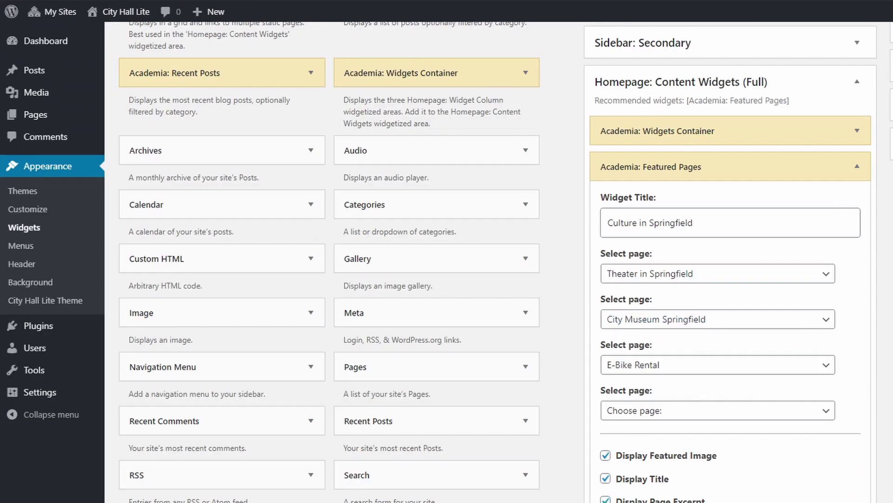
Step: Collapse the existing Featured Pages widget and add another Academia: Featured Pages widget directly below the Widgets Container in Homepage: Content Widgets (Full)
{"action": "left_click", "coordinate": [856, 167]}
{"action": "scroll", "coordinate": [741, 256], "scroll_direction": "up", "scroll_amount": 3}
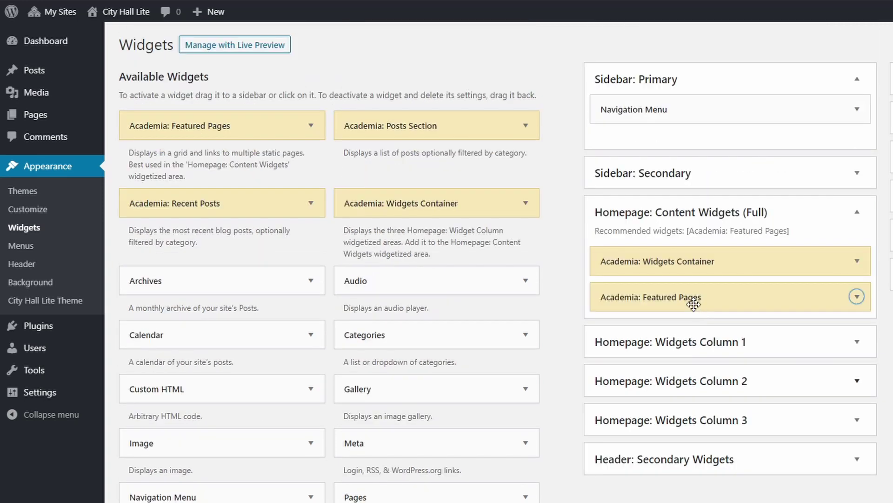
{"action": "left_click_drag", "start_coordinate": [214, 126], "coordinate": [767, 291]}
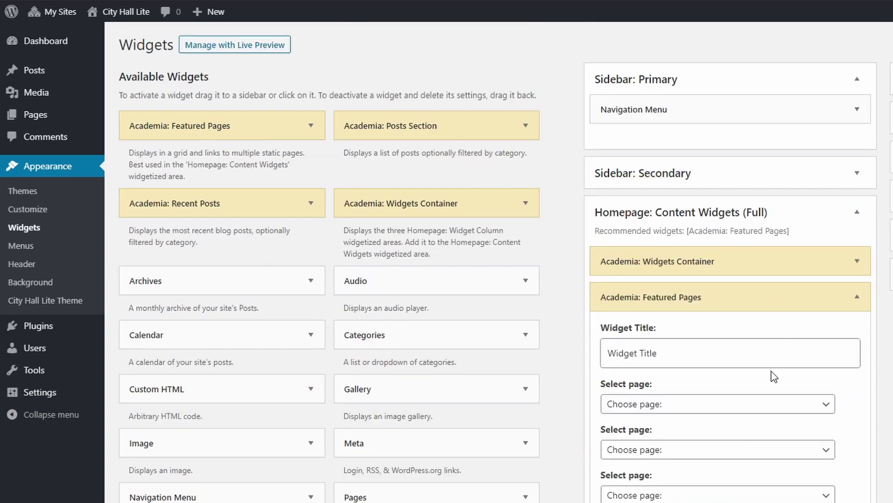
{"action": "scroll", "coordinate": [745, 363], "scroll_direction": "down", "scroll_amount": 5}
Step: Select City Museum Springfield and Theater in Springfield in the new Featured Pages widget, enable its Read More button and save it
{"action": "left_click", "coordinate": [660, 168]}
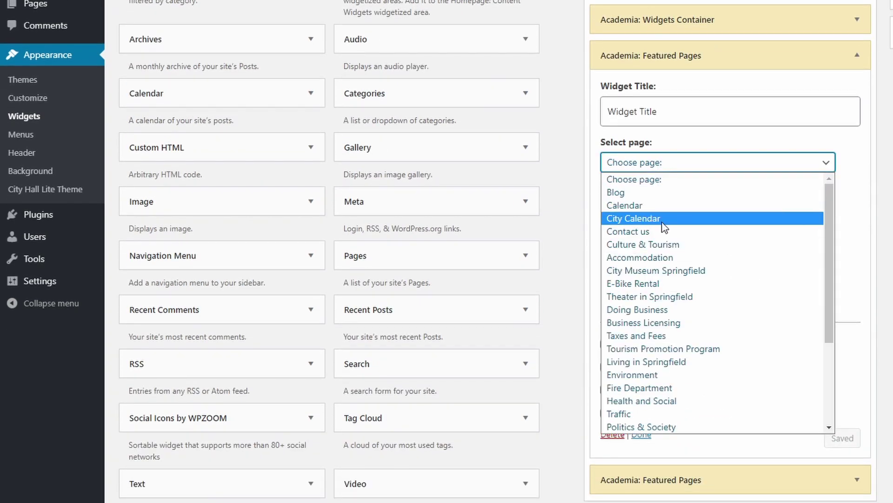
{"action": "left_click", "coordinate": [664, 271]}
{"action": "left_click", "coordinate": [663, 208]}
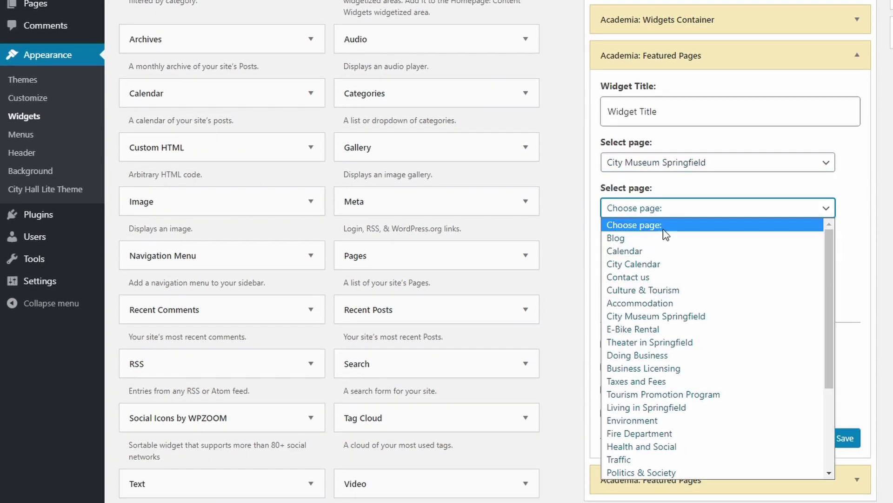
{"action": "left_click", "coordinate": [663, 342]}
{"action": "scroll", "coordinate": [675, 335], "scroll_direction": "down", "scroll_amount": 1}
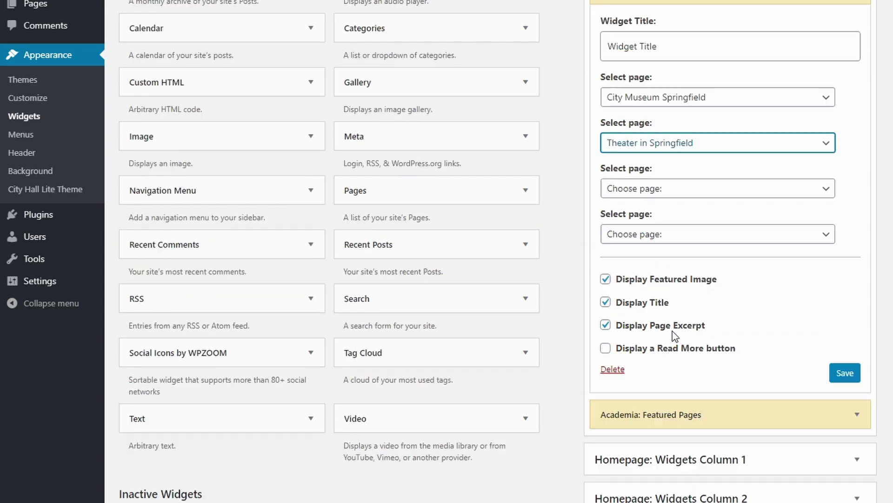
{"action": "left_click", "coordinate": [666, 352]}
{"action": "left_click", "coordinate": [845, 373]}
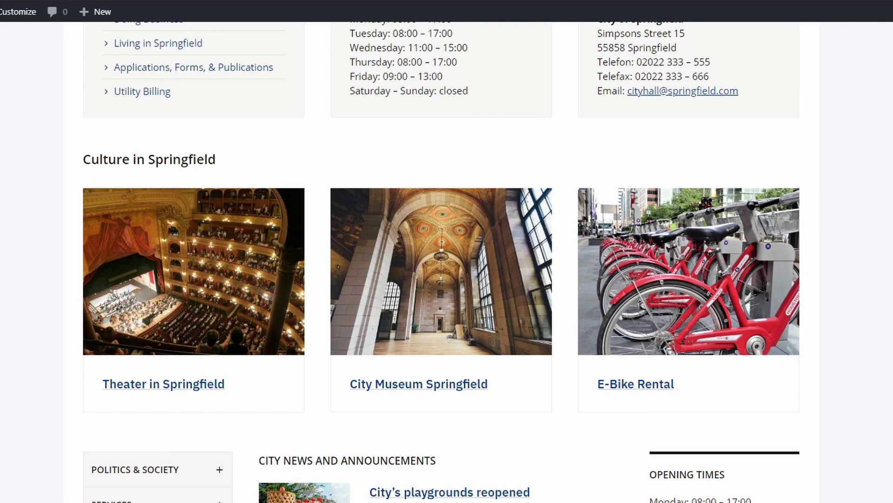
Step: Check the two-page Featured Pages section on the homepage and delete that widget from Homepage: Content Widgets (Full)
{"action": "scroll", "coordinate": [454, 326], "scroll_direction": "down", "scroll_amount": 10}
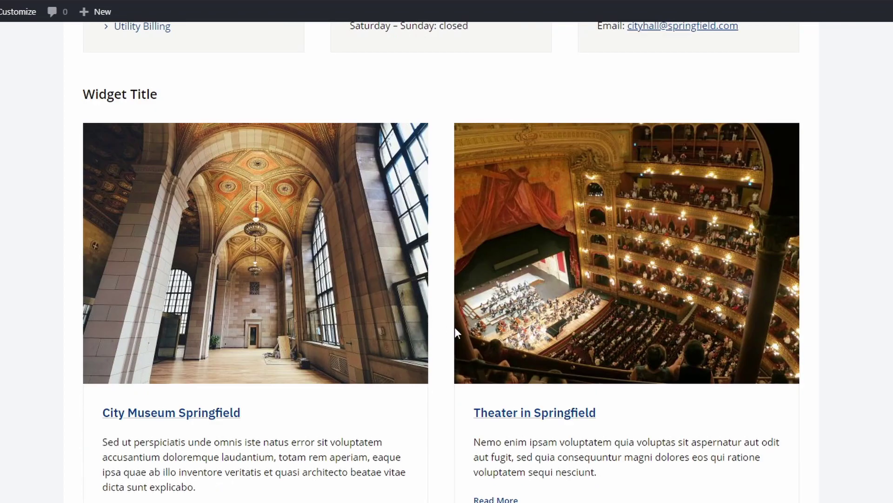
{"action": "scroll", "coordinate": [469, 334], "scroll_direction": "up", "scroll_amount": 6}
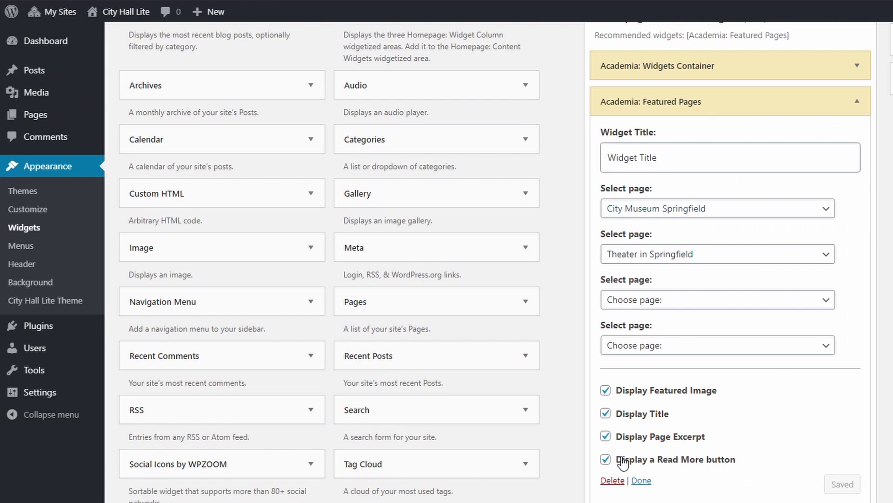
{"action": "left_click", "coordinate": [642, 480]}
{"action": "scroll", "coordinate": [682, 152], "scroll_direction": "up", "scroll_amount": 4}
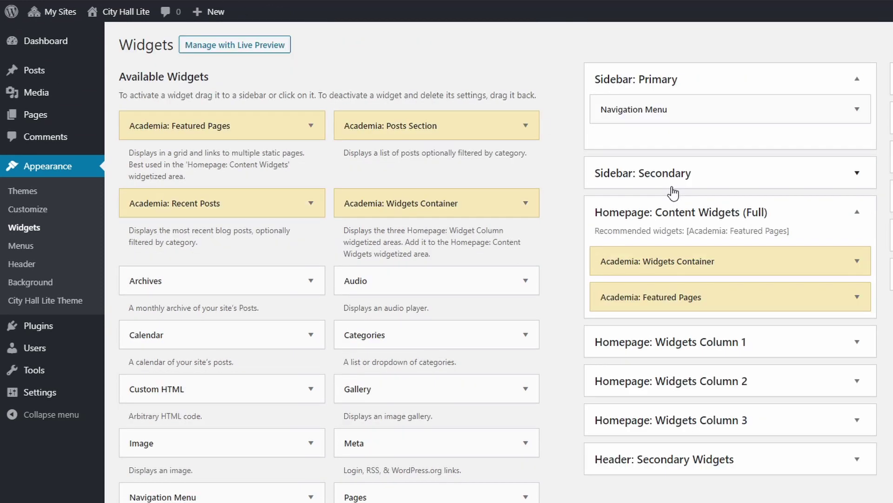
Step: Add an Academia: Recent Posts widget below the Widgets Container, keep 3 posts to display, and collapse it
{"action": "left_click_drag", "start_coordinate": [189, 203], "coordinate": [727, 293]}
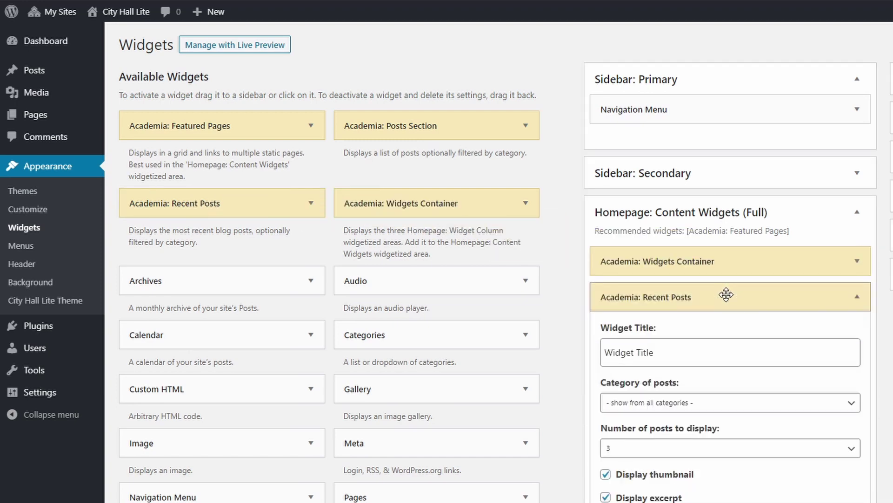
{"action": "scroll", "coordinate": [727, 294], "scroll_direction": "down", "scroll_amount": 1}
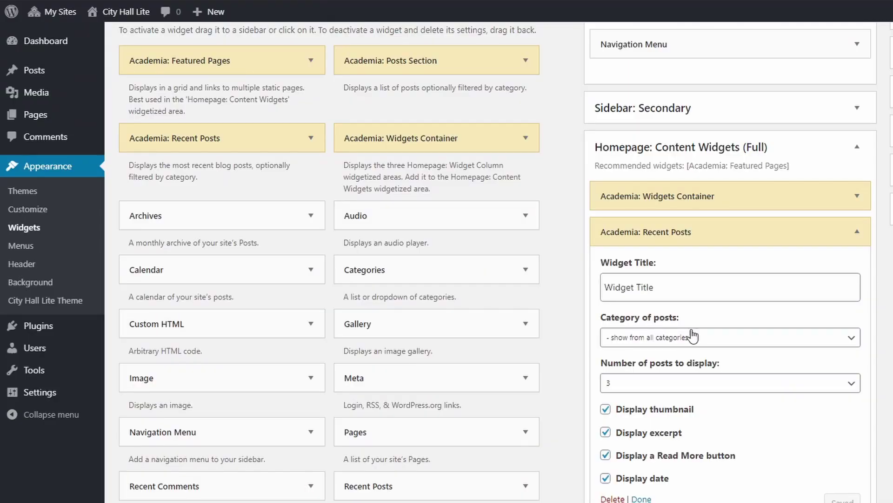
{"action": "left_click", "coordinate": [689, 384]}
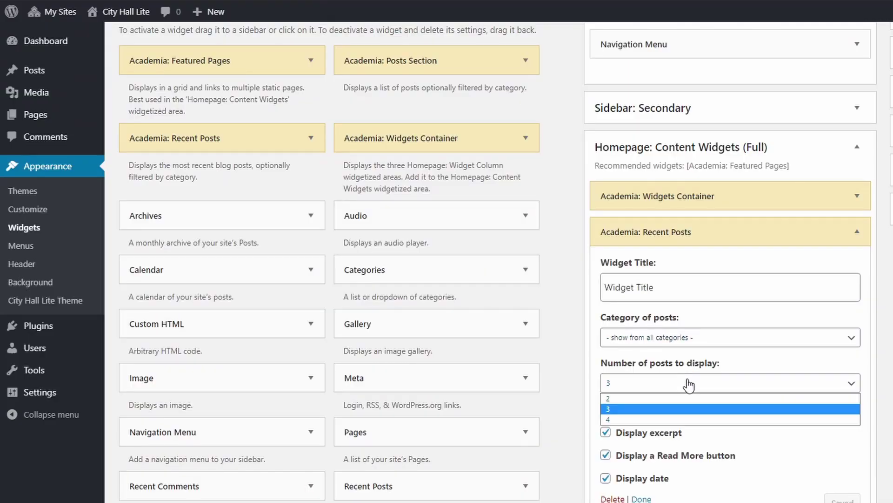
{"action": "left_click", "coordinate": [690, 384]}
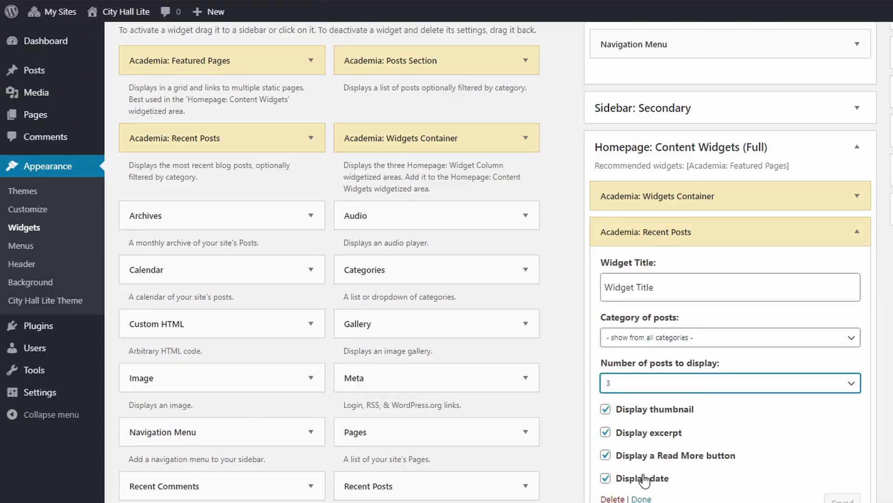
{"action": "left_click", "coordinate": [858, 232]}
{"action": "scroll", "coordinate": [484, 158], "scroll_direction": "up", "scroll_amount": 2}
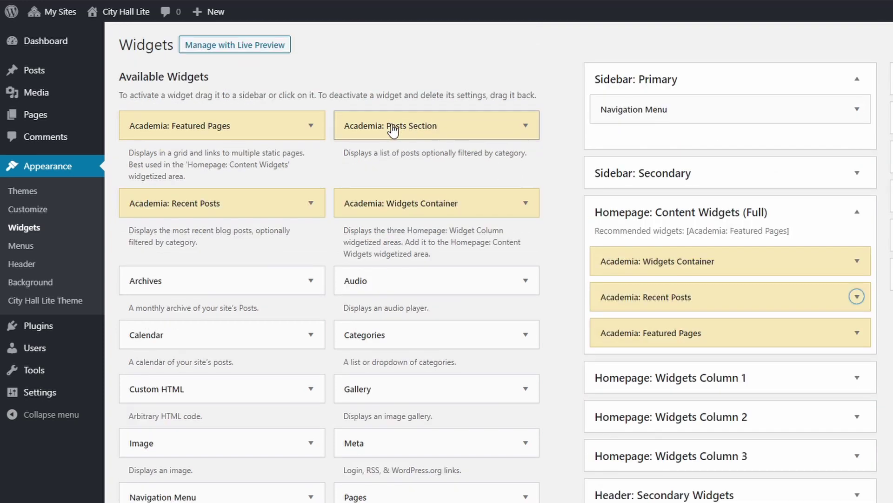
Step: Add an Academia: Posts Section widget below Recent Posts and check the refreshed homepage
{"action": "left_click_drag", "start_coordinate": [395, 128], "coordinate": [718, 325]}
{"action": "scroll", "coordinate": [718, 323], "scroll_direction": "down", "scroll_amount": 3}
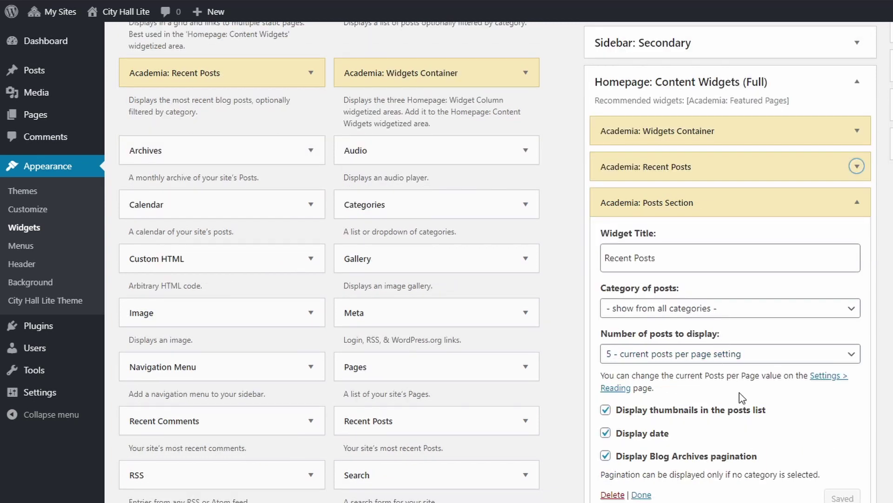
{"action": "left_click", "coordinate": [179, 8]}
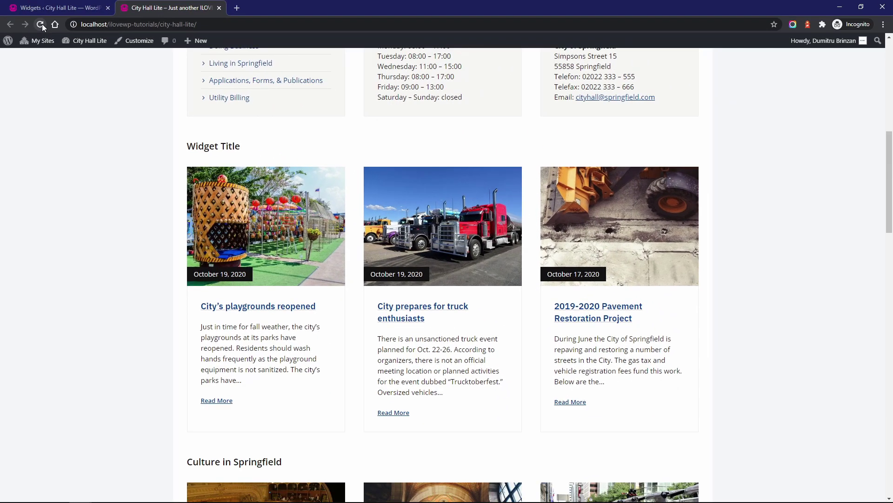
{"action": "left_click", "coordinate": [40, 24]}
{"action": "scroll", "coordinate": [512, 196], "scroll_direction": "down", "scroll_amount": 7}
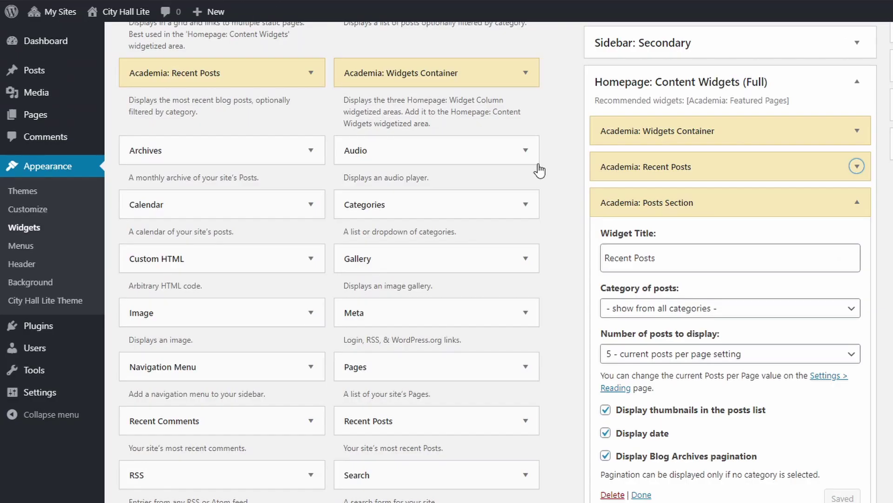
Step: Set the Posts Section widget to display 8 posts, turn off its Blog Archives pagination and list thumbnails, and check the homepage
{"action": "left_click", "coordinate": [649, 354]}
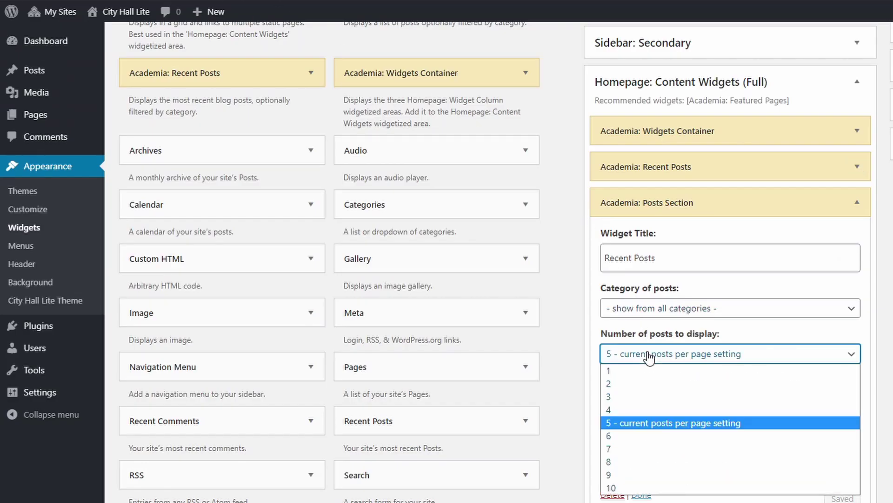
{"action": "left_click", "coordinate": [621, 462]}
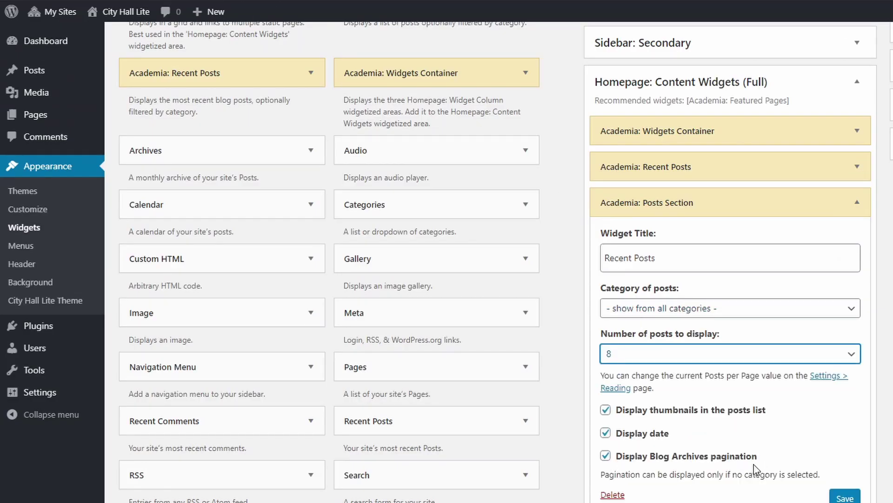
{"action": "left_click", "coordinate": [650, 461]}
{"action": "left_click", "coordinate": [845, 497]}
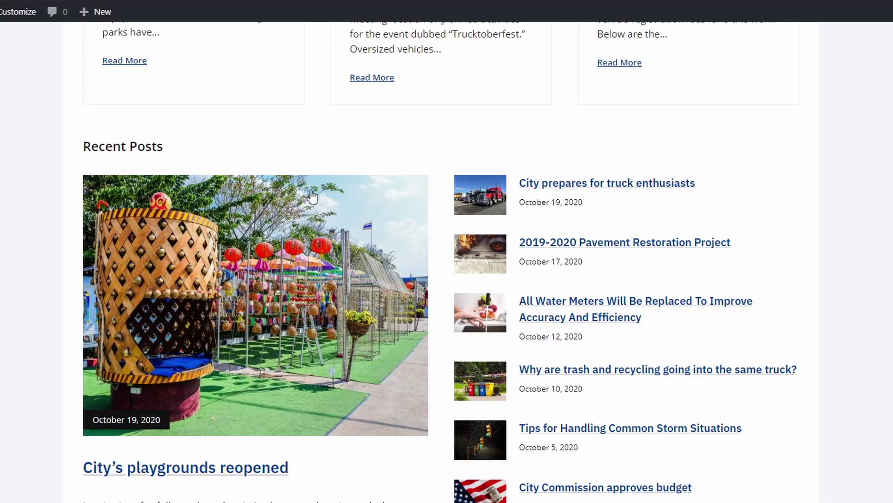
{"action": "scroll", "coordinate": [312, 196], "scroll_direction": "down", "scroll_amount": 1}
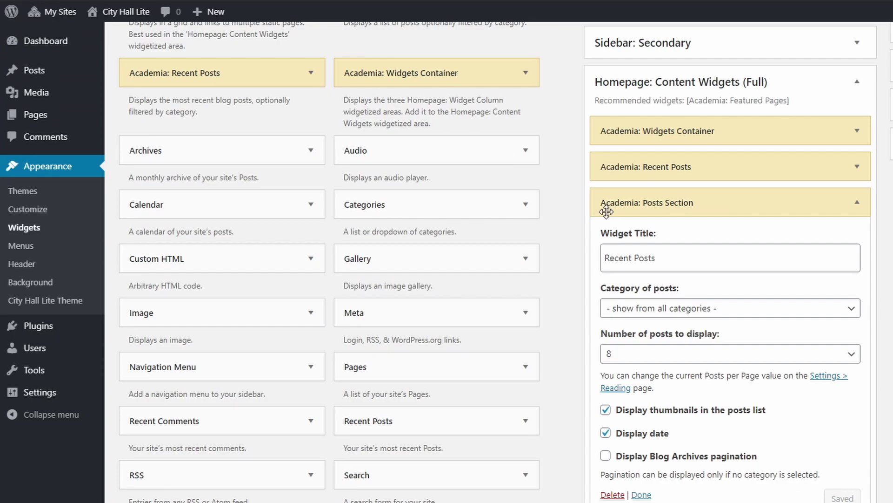
{"action": "left_click", "coordinate": [682, 411]}
Step: Delete the Posts Section and Recent Posts widgets from Homepage: Content Widgets (Full)
{"action": "left_click", "coordinate": [612, 497]}
{"action": "left_click", "coordinate": [858, 224]}
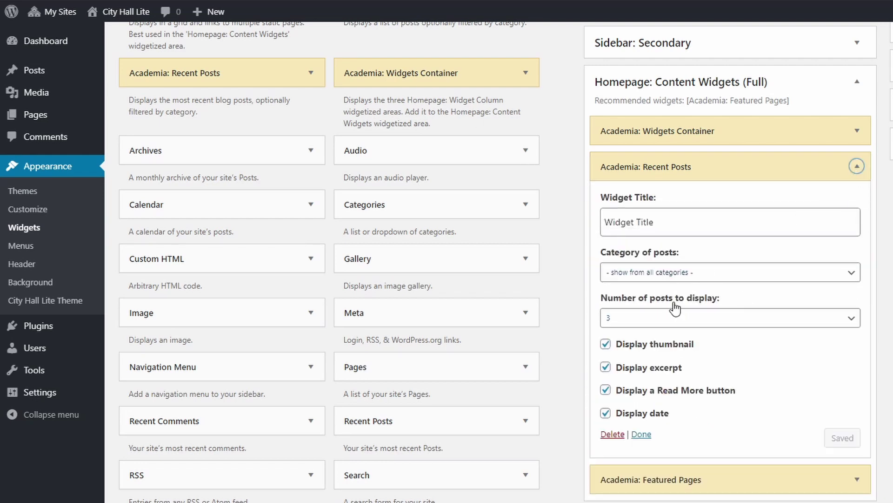
{"action": "left_click", "coordinate": [612, 433]}
{"action": "scroll", "coordinate": [739, 238], "scroll_direction": "up", "scroll_amount": 3}
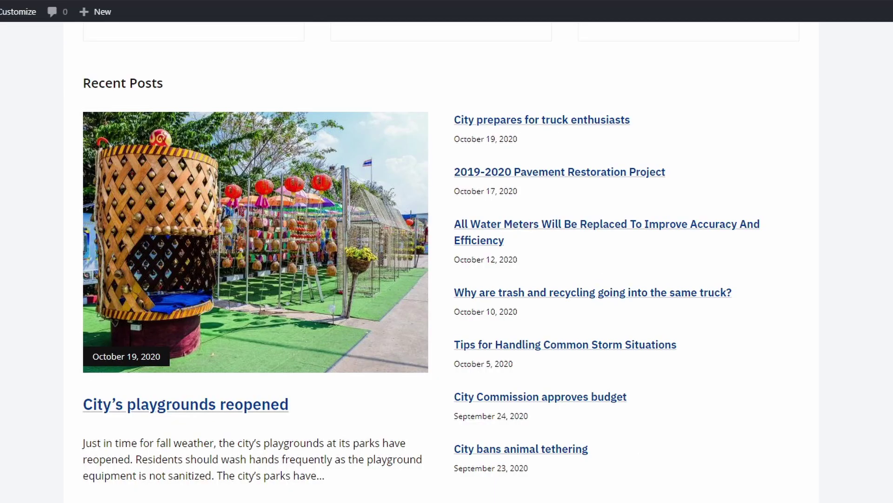
Step: Collapse Homepage: Content Widgets (Full) and expand the three Footer columns and all Pre-Footer widget areas
{"action": "scroll", "coordinate": [475, 297], "scroll_direction": "down", "scroll_amount": 15}
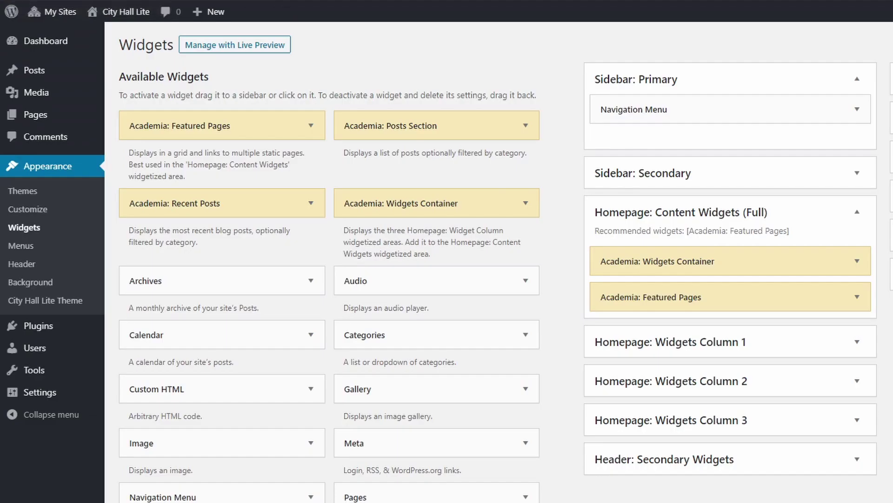
{"action": "left_click", "coordinate": [857, 212]}
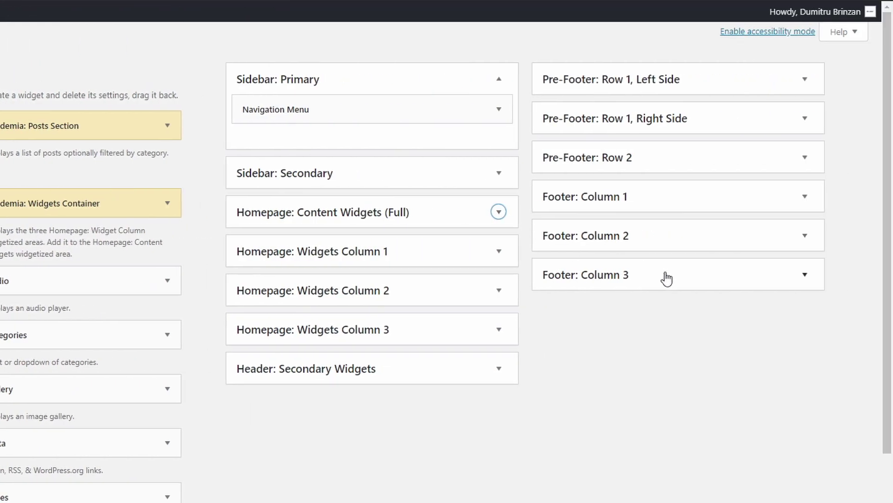
{"action": "left_click", "coordinate": [807, 275]}
{"action": "left_click", "coordinate": [809, 238]}
{"action": "left_click", "coordinate": [806, 197]}
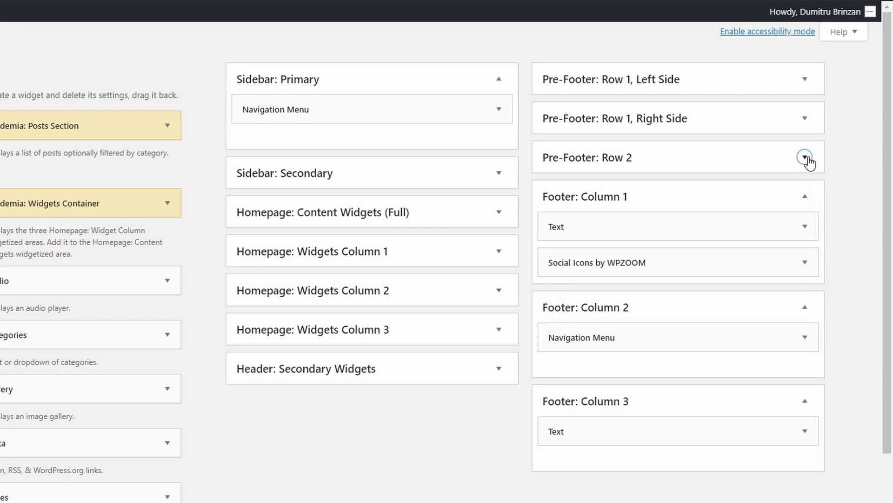
{"action": "left_click", "coordinate": [807, 159]}
{"action": "left_click", "coordinate": [807, 120]}
{"action": "left_click", "coordinate": [809, 82]}
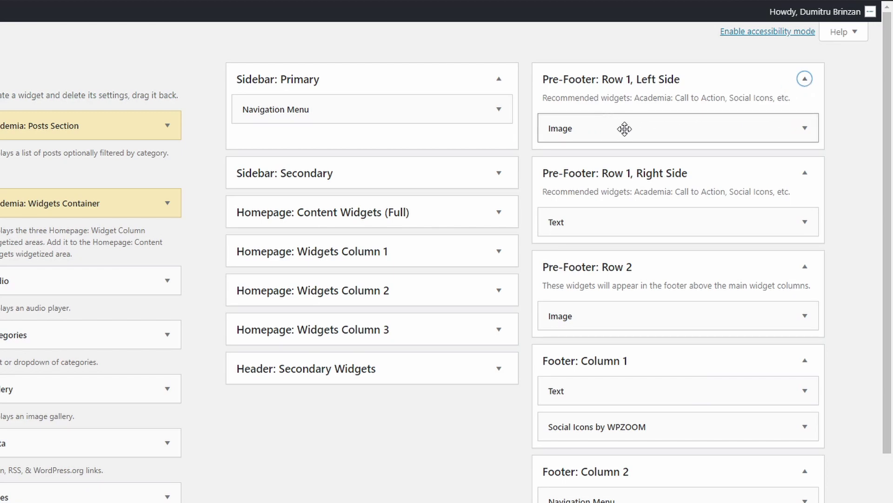
Step: Examine the Image and Text widgets in Pre-Footer: Row 1 and the Image widget in Row 2, collapsing each one
{"action": "left_click", "coordinate": [804, 129]}
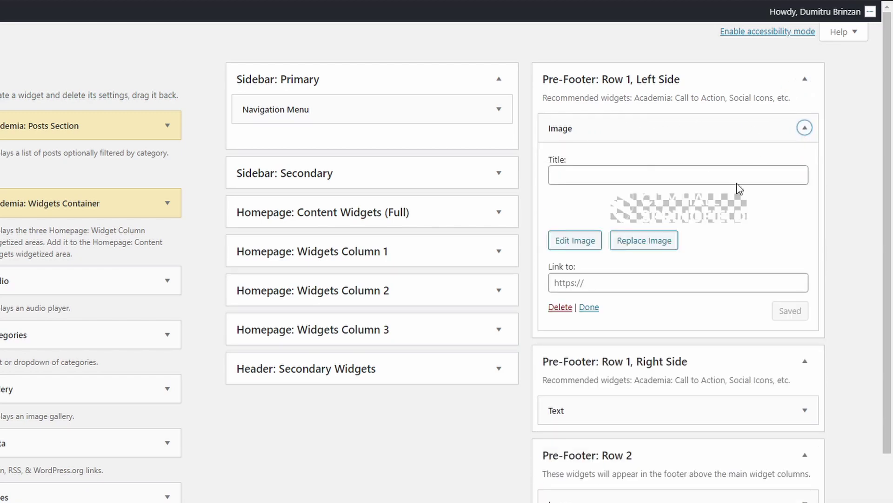
{"action": "left_click", "coordinate": [805, 130]}
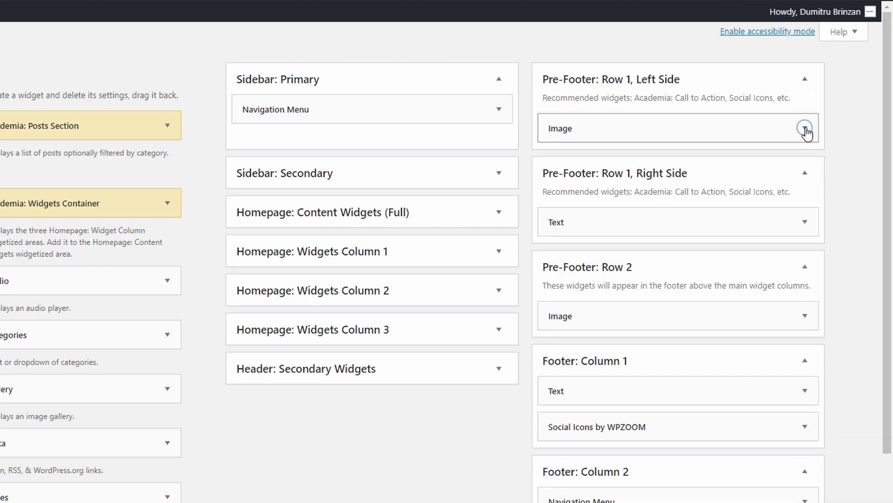
{"action": "left_click", "coordinate": [805, 222]}
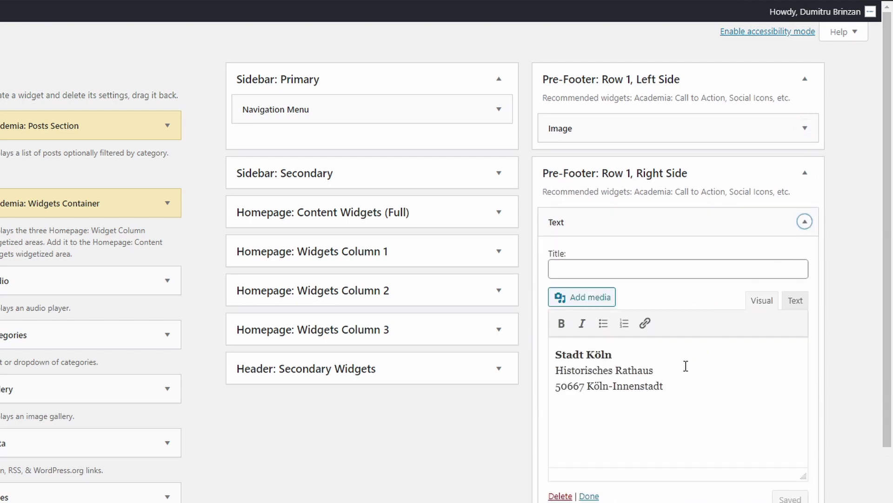
{"action": "left_click", "coordinate": [804, 222]}
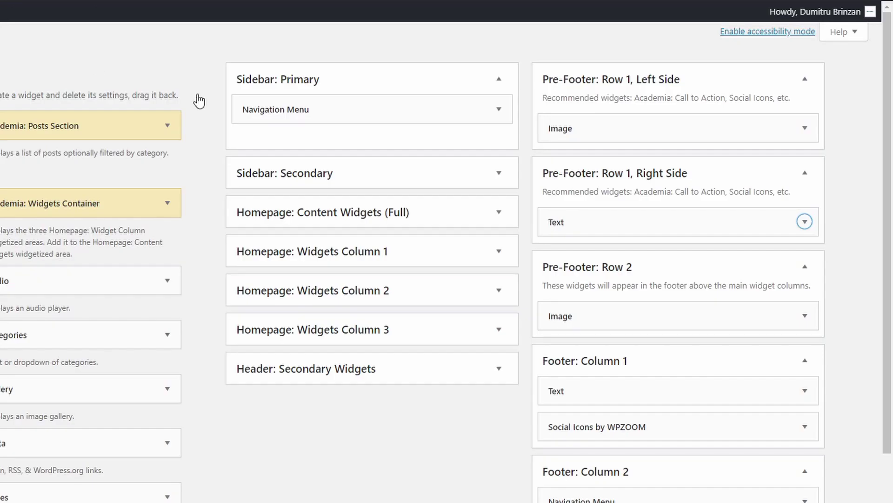
{"action": "left_click", "coordinate": [805, 316]}
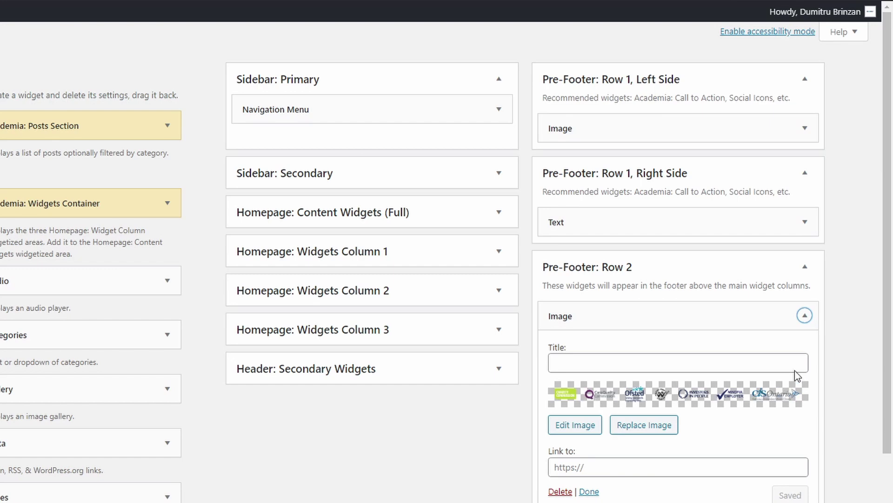
{"action": "left_click", "coordinate": [805, 315]}
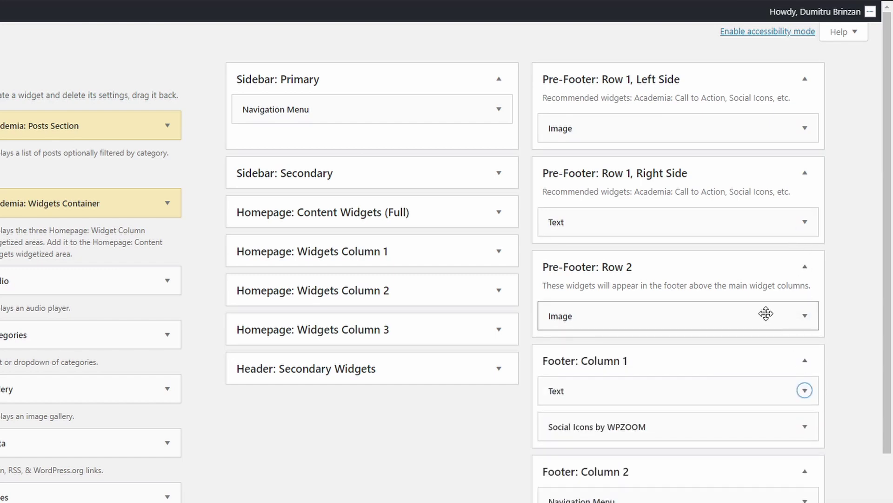
Step: Replace the Image widget in Pre-Footer: Row 2 with an Academia: Widgets Container
{"action": "left_click_drag", "start_coordinate": [766, 313], "coordinate": [326, 498]}
{"action": "scroll", "coordinate": [375, 429], "scroll_direction": "up", "scroll_amount": 5}
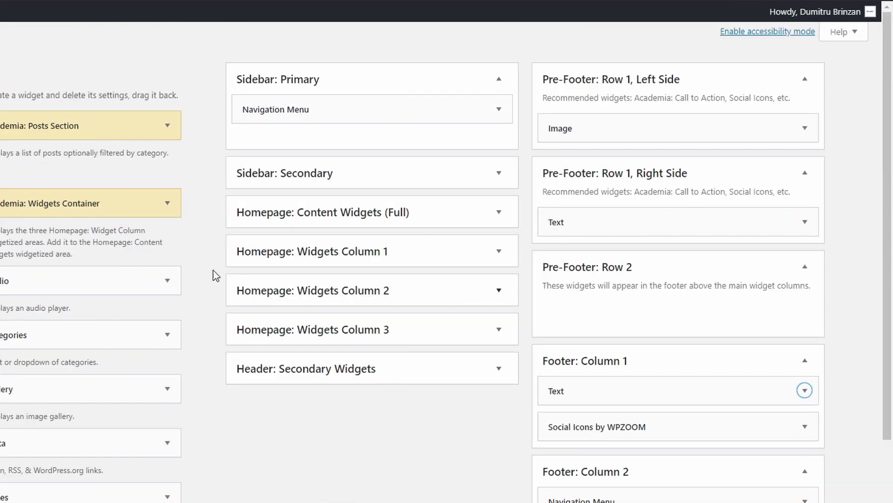
{"action": "left_click_drag", "start_coordinate": [50, 206], "coordinate": [685, 320]}
Step: Set the Pre-Footer Widgets Container's Column 1 border color to Orange and Column 2 to Green, and save it
{"action": "scroll", "coordinate": [672, 299], "scroll_direction": "down", "scroll_amount": 4}
{"action": "left_click", "coordinate": [591, 195]}
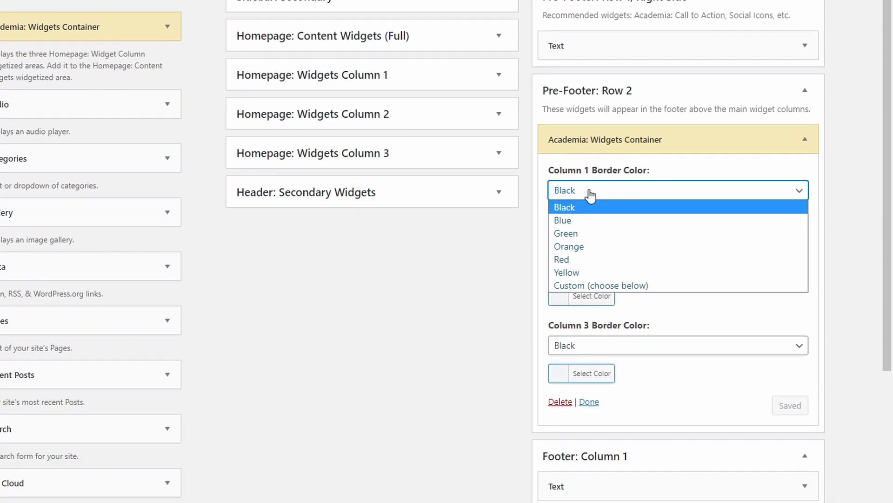
{"action": "left_click", "coordinate": [575, 246]}
{"action": "left_click", "coordinate": [582, 272]}
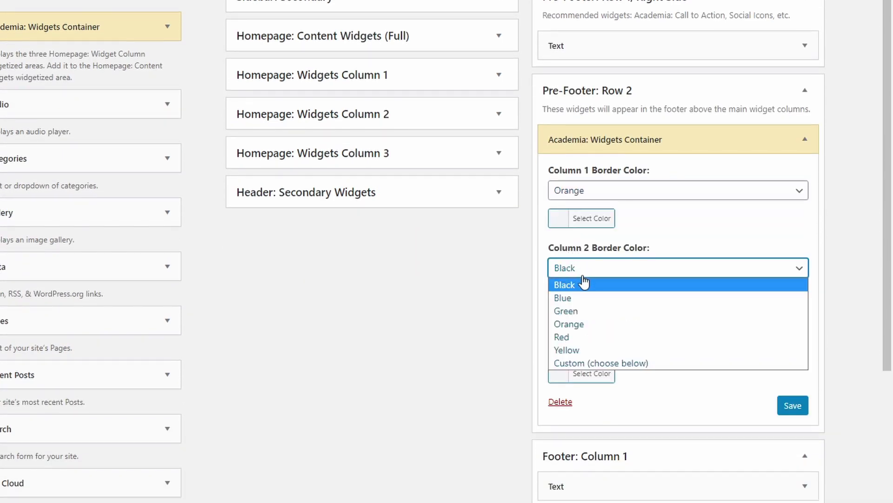
{"action": "left_click", "coordinate": [575, 310]}
{"action": "left_click", "coordinate": [795, 406]}
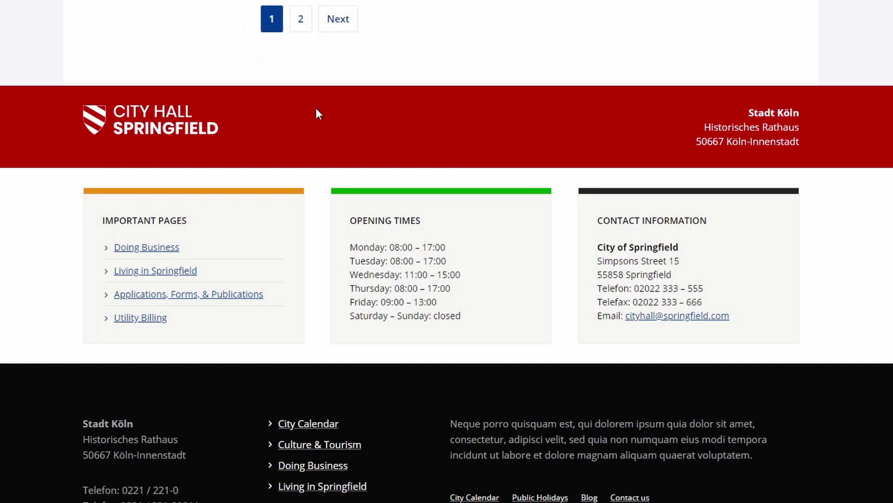
Step: Replace the Academia: Widgets Container in Pre-Footer: Row 2 with the previously used Image widget containing the partner logos
{"action": "scroll", "coordinate": [316, 112], "scroll_direction": "down", "scroll_amount": 2}
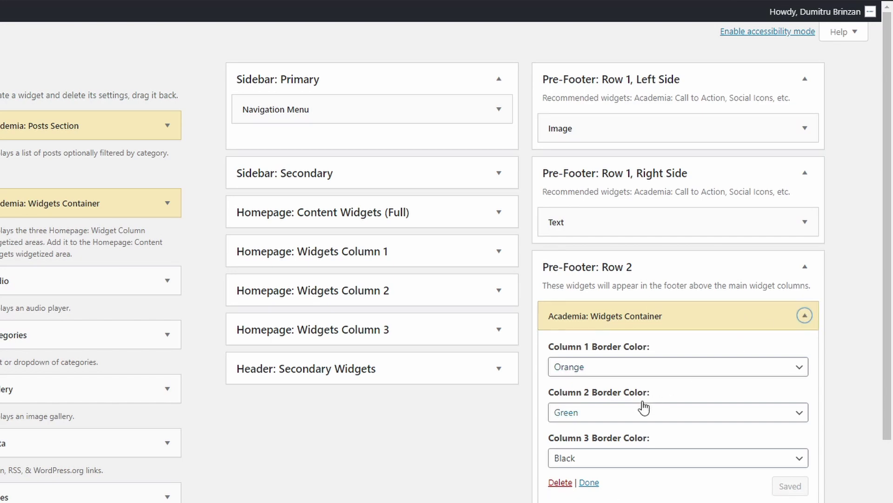
{"action": "left_click", "coordinate": [560, 482]}
{"action": "scroll", "coordinate": [401, 469], "scroll_direction": "down", "scroll_amount": 2}
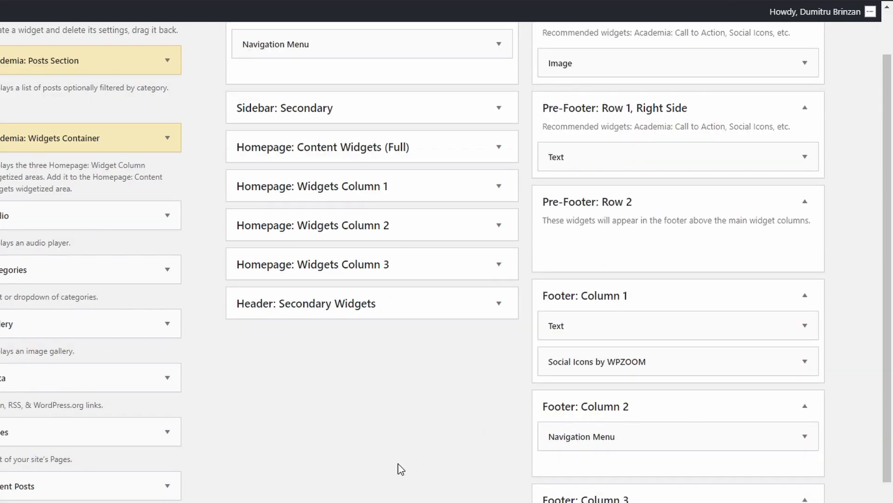
{"action": "scroll", "coordinate": [401, 469], "scroll_direction": "down", "scroll_amount": 2}
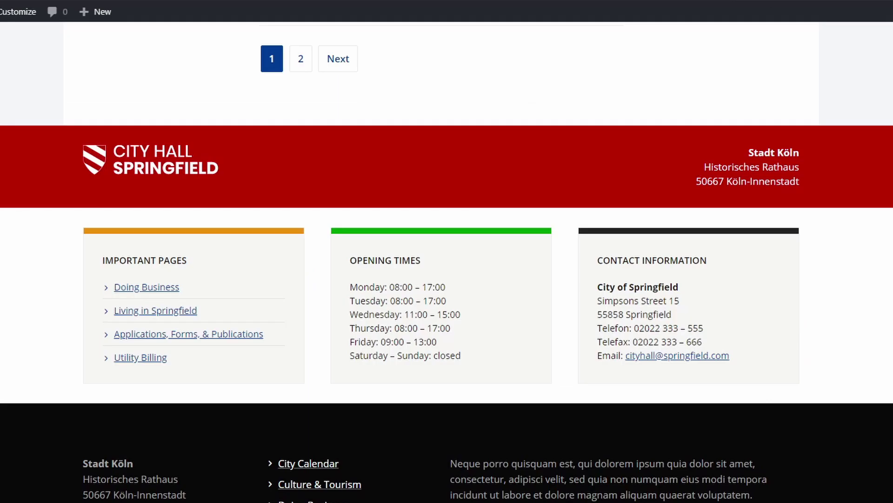
{"action": "key", "text": "F5"}
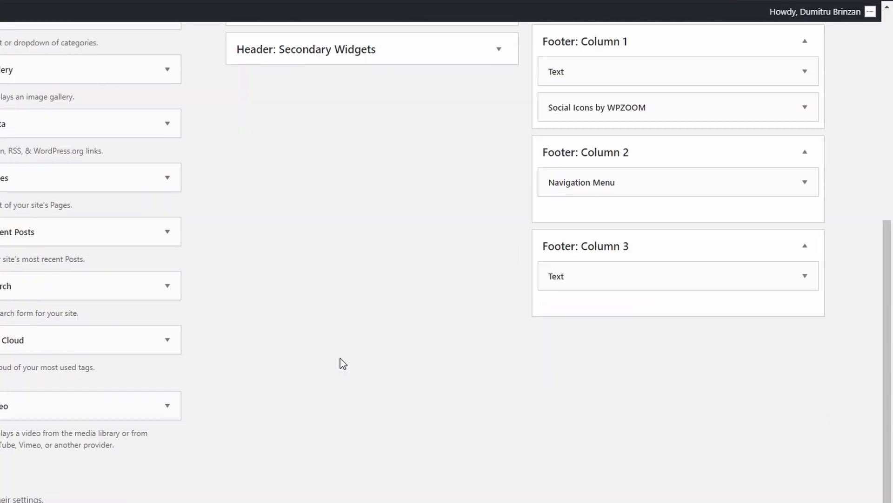
{"action": "scroll", "coordinate": [445, 260], "scroll_direction": "up", "scroll_amount": 5}
{"action": "left_click_drag", "start_coordinate": [290, 435], "coordinate": [653, 210]}
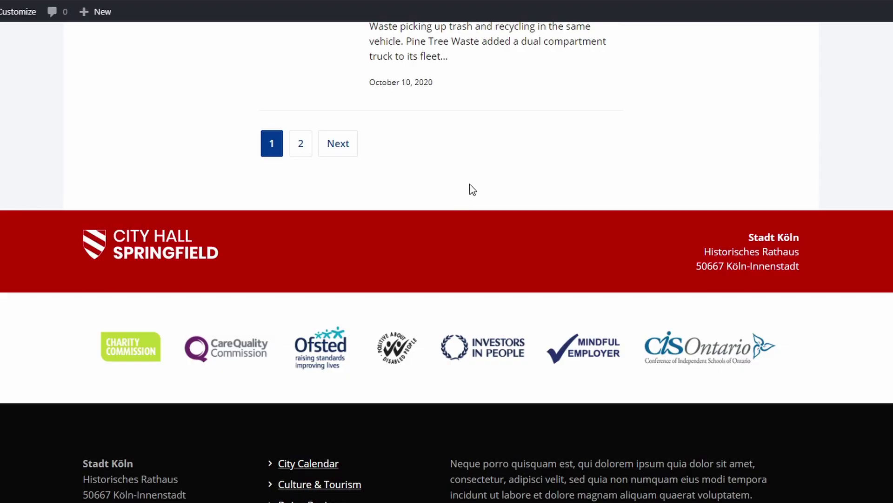
Step: In the Reading settings, make the homepage display a static page and set the posts page to Blog
{"action": "scroll", "coordinate": [472, 190], "scroll_direction": "up", "scroll_amount": 20}
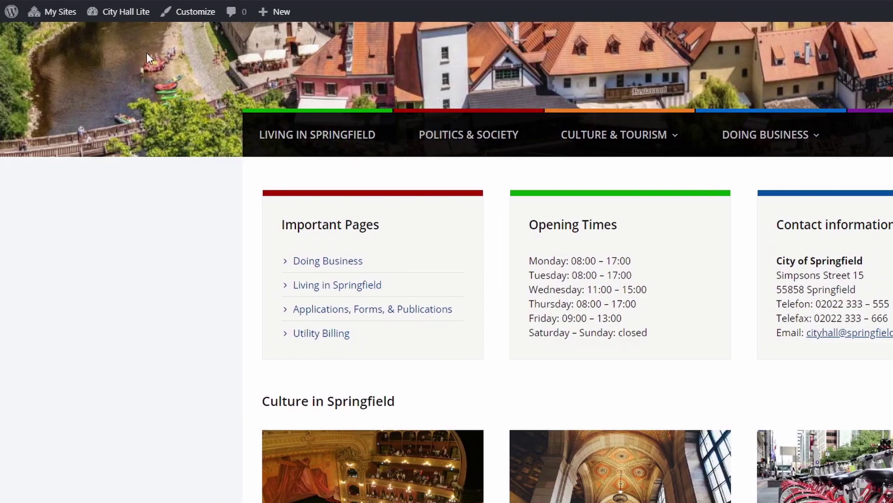
{"action": "mouse_move", "coordinate": [121, 19]}
{"action": "left_click", "coordinate": [107, 36]}
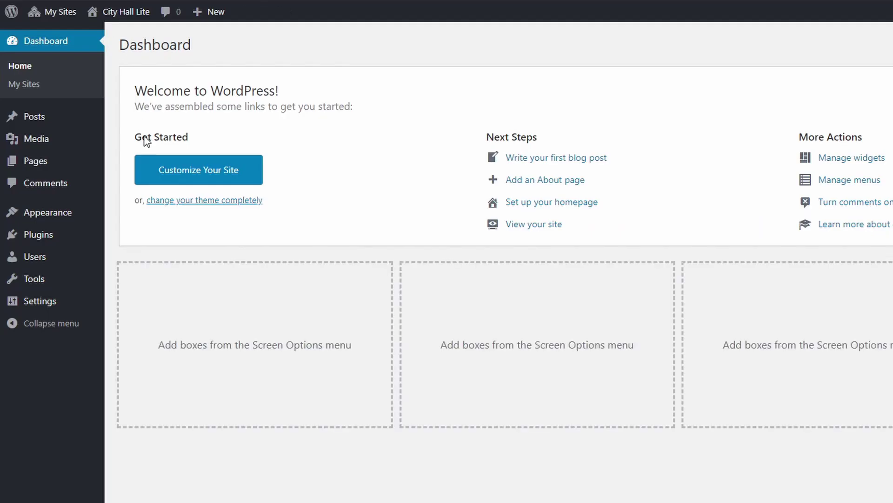
{"action": "mouse_move", "coordinate": [55, 307]}
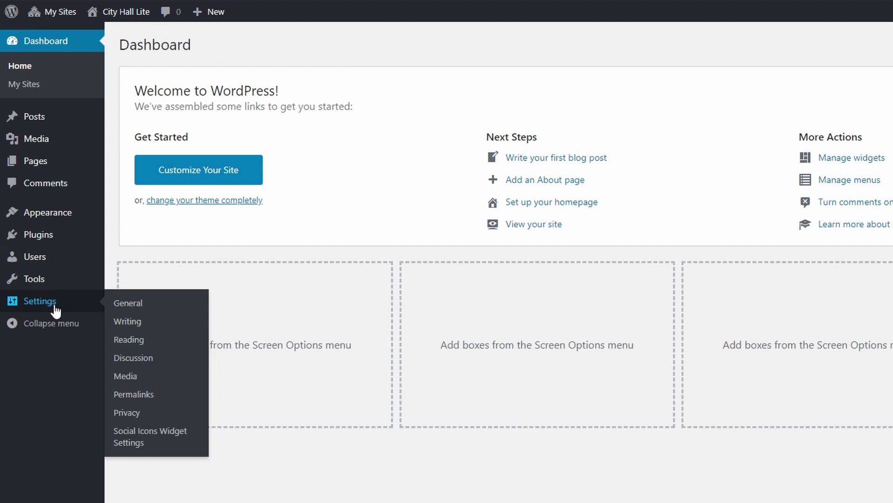
{"action": "left_click", "coordinate": [141, 341]}
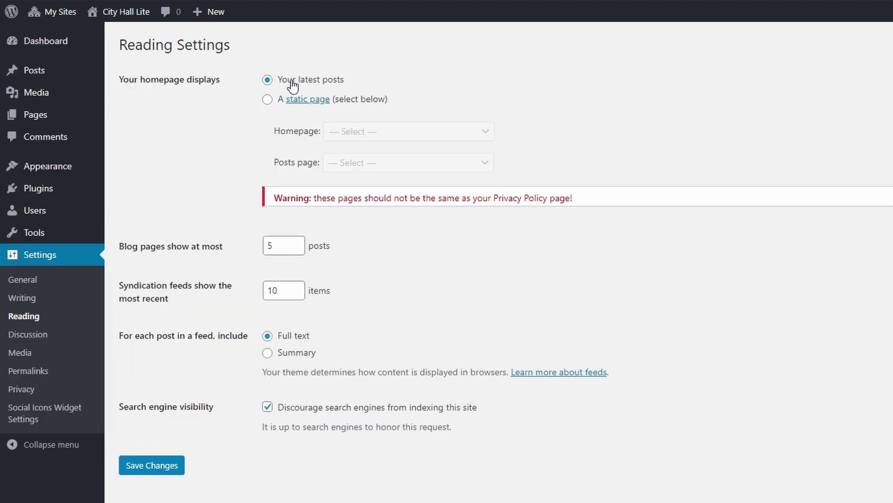
{"action": "left_click", "coordinate": [267, 100]}
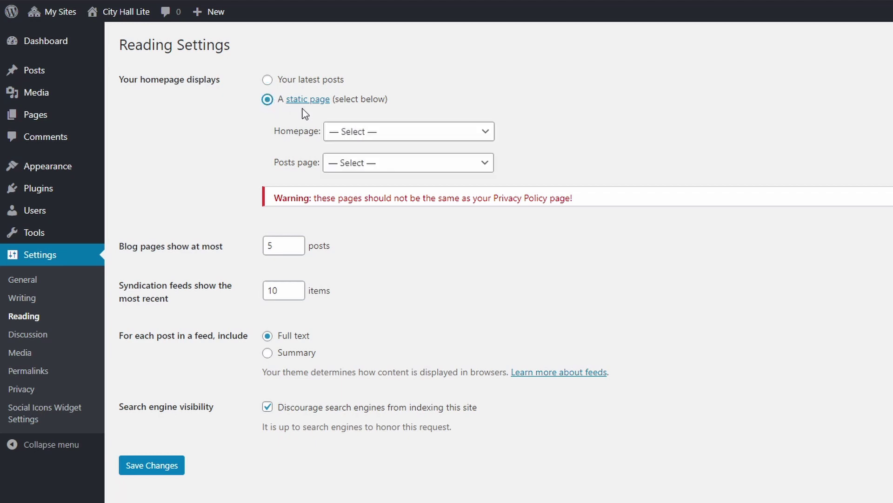
{"action": "left_click", "coordinate": [363, 164]}
{"action": "left_click", "coordinate": [358, 193]}
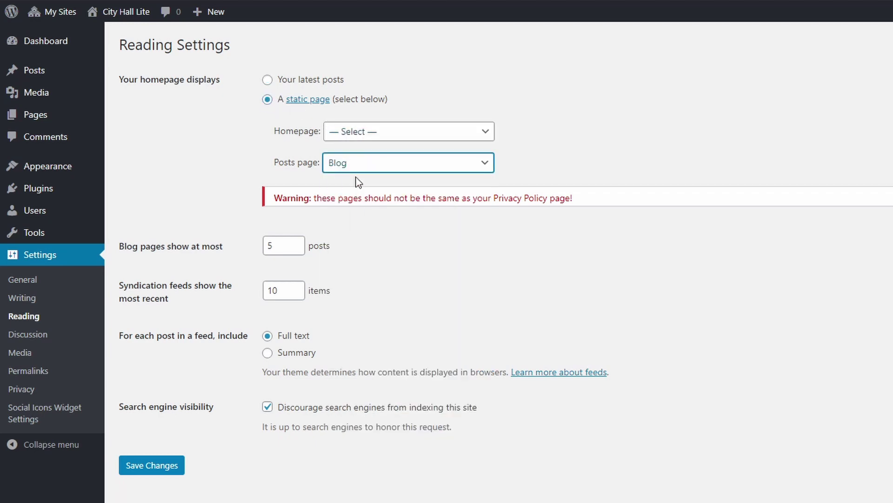
Step: Set the static homepage to A Message from the Mayor and save the Reading settings
{"action": "left_click", "coordinate": [359, 135]}
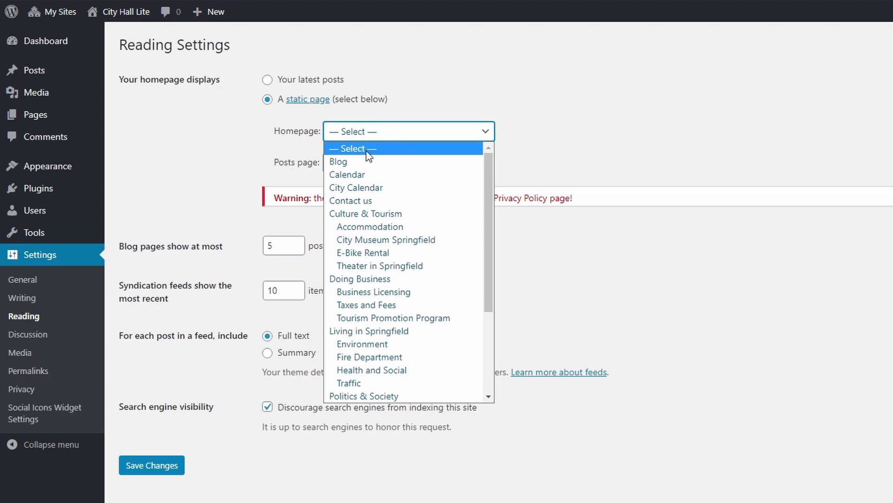
{"action": "scroll", "coordinate": [373, 186], "scroll_direction": "down", "scroll_amount": 3}
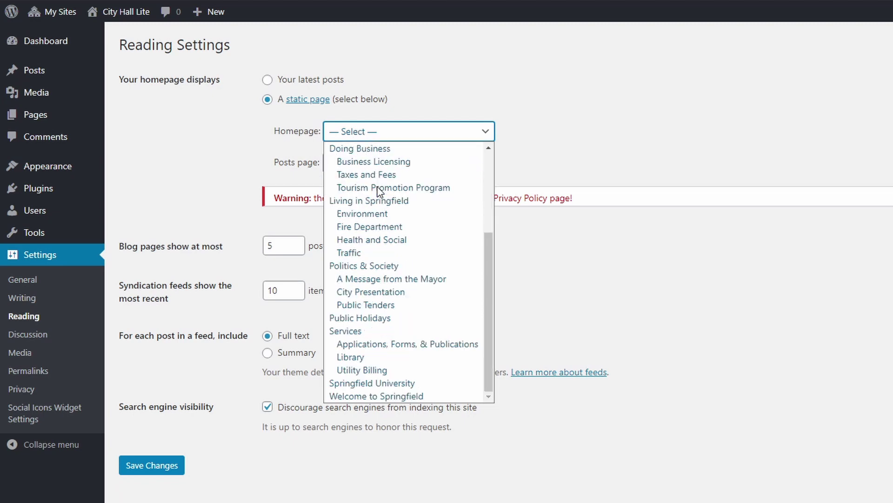
{"action": "left_click", "coordinate": [388, 280]}
{"action": "left_click", "coordinate": [159, 464]}
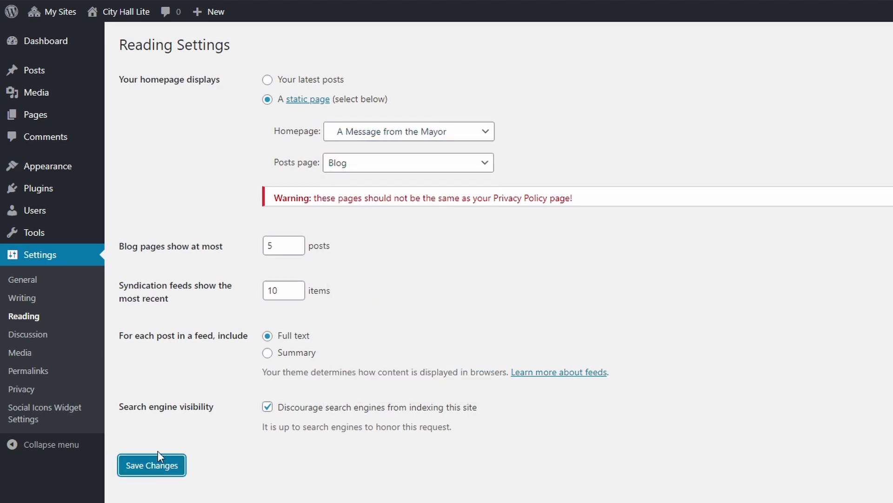
Step: Review the homepage on the live site and open its page for editing in a new browser tab
{"action": "left_click", "coordinate": [109, 21]}
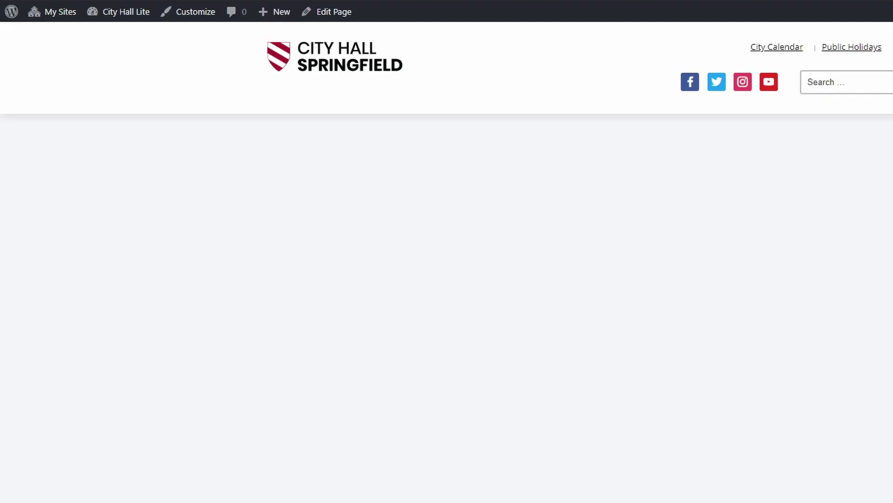
{"action": "scroll", "coordinate": [399, 264], "scroll_direction": "down", "scroll_amount": 2}
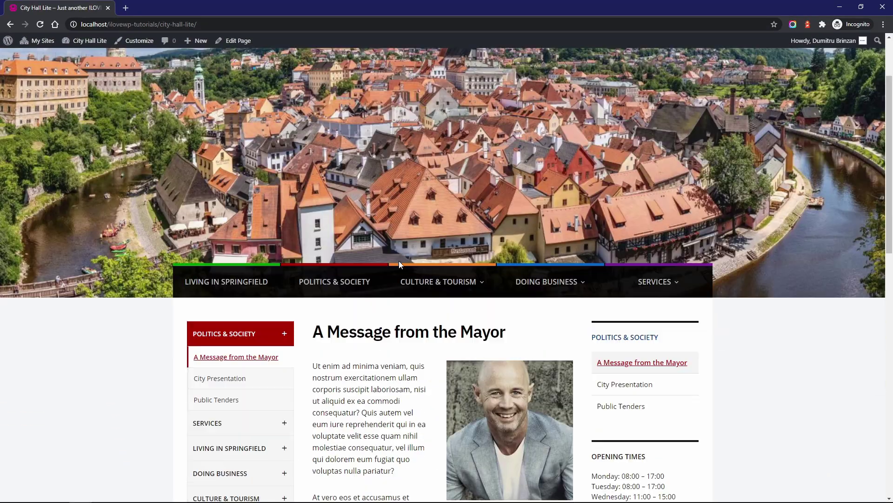
{"action": "scroll", "coordinate": [400, 264], "scroll_direction": "down", "scroll_amount": 15}
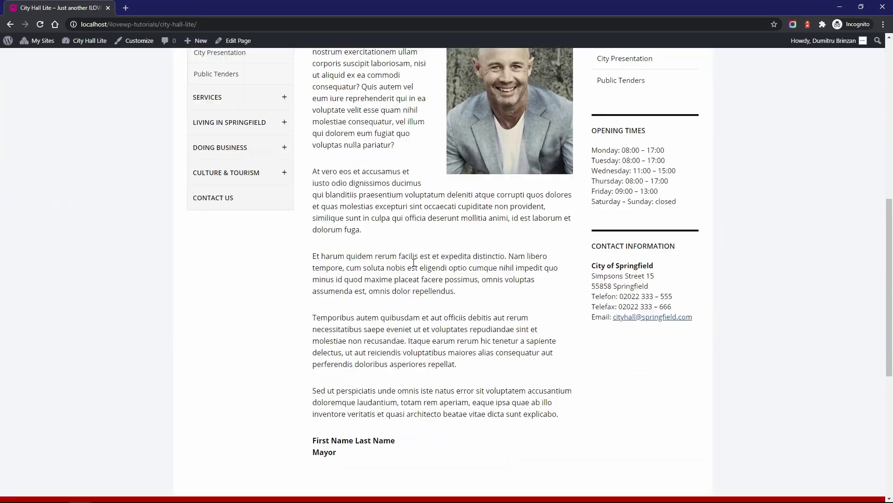
{"action": "scroll", "coordinate": [413, 264], "scroll_direction": "up", "scroll_amount": 15}
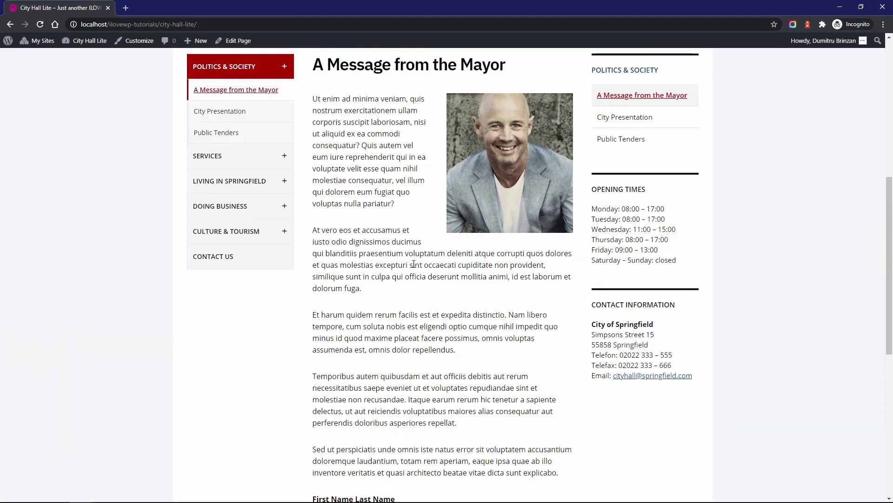
{"action": "scroll", "coordinate": [413, 275], "scroll_direction": "up", "scroll_amount": 1}
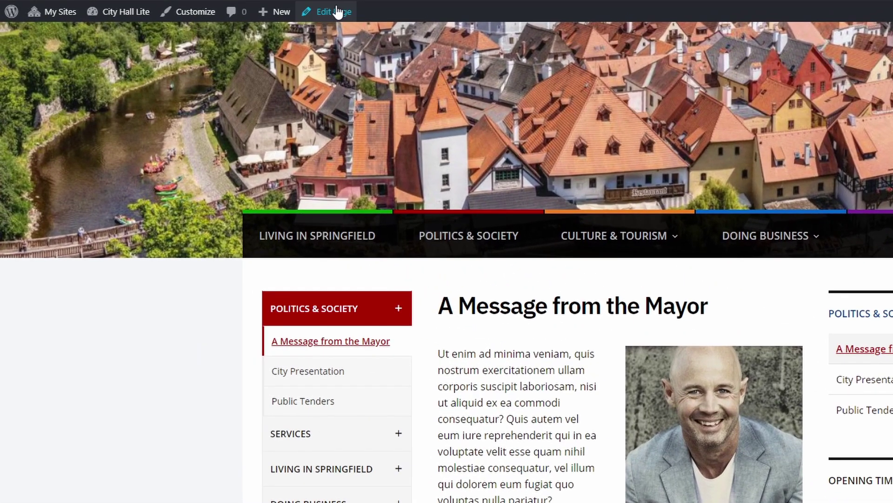
{"action": "right_click", "coordinate": [238, 40]}
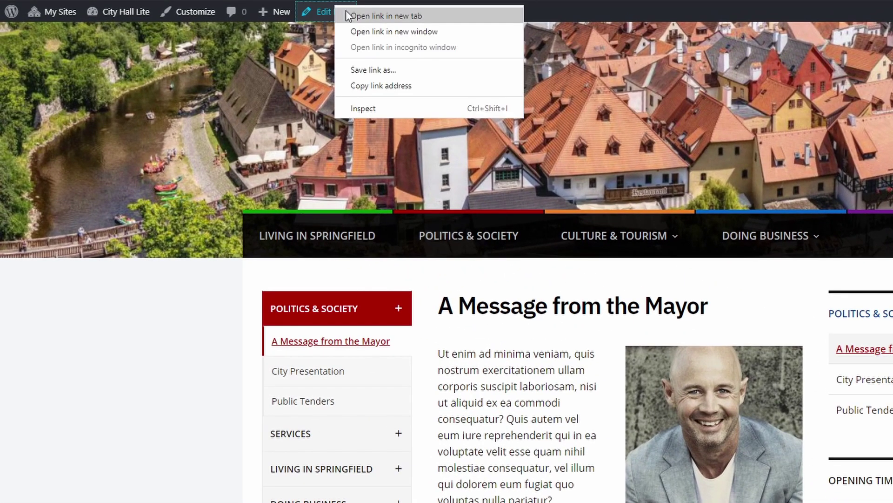
{"action": "left_click", "coordinate": [348, 16]}
{"action": "key", "text": "ctrl+Tab"}
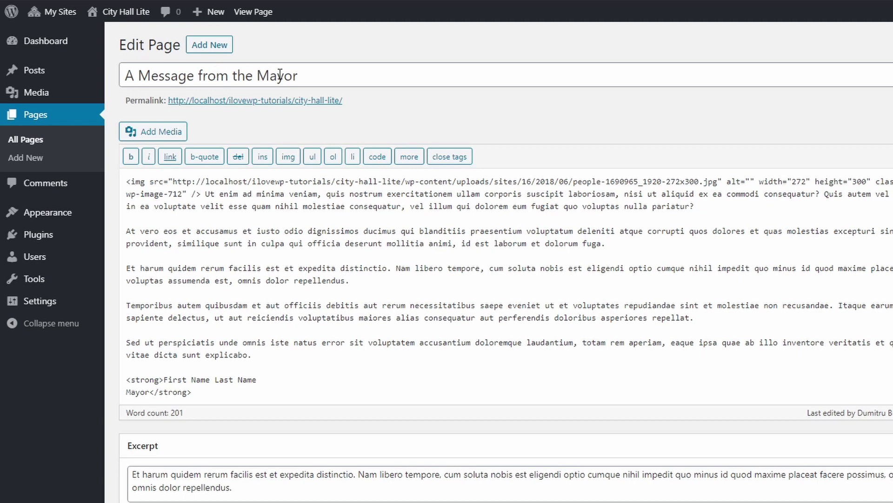
Step: Set the page's template to Homepage: Only Widgets, update the page, and check the homepage
{"action": "left_click", "coordinate": [742, 344]}
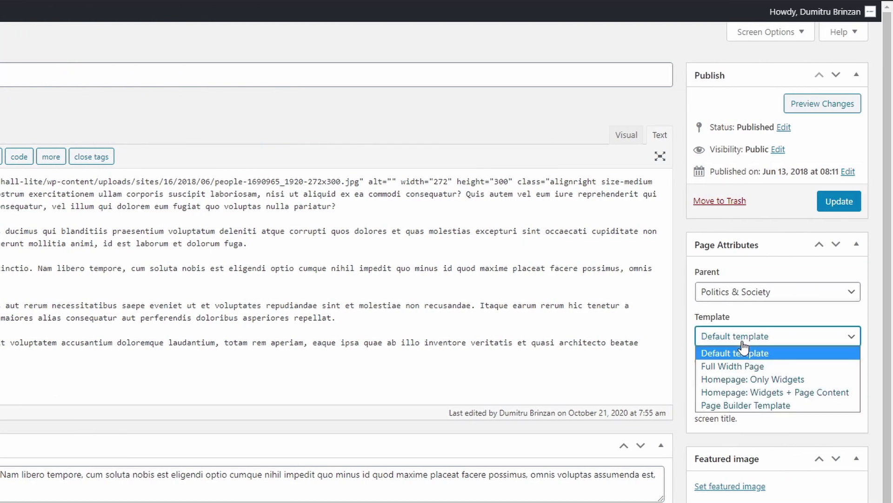
{"action": "left_click", "coordinate": [736, 379]}
{"action": "left_click", "coordinate": [839, 201]}
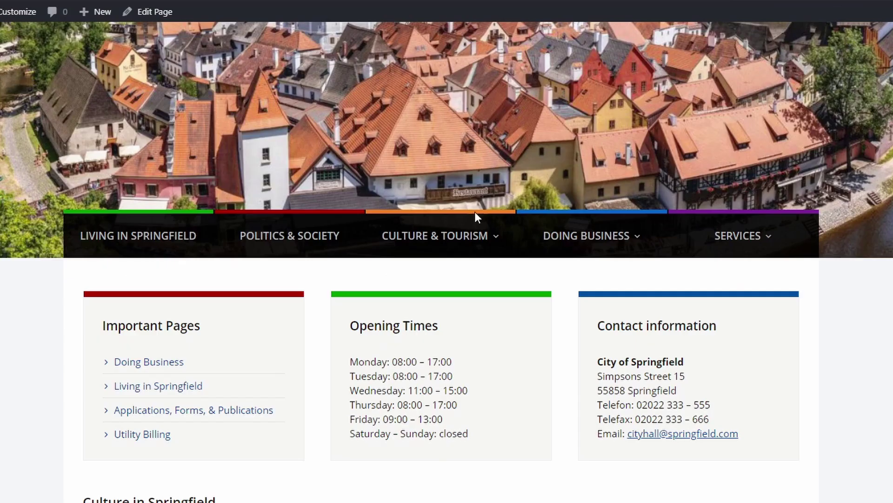
{"action": "scroll", "coordinate": [484, 299], "scroll_direction": "down", "scroll_amount": 15}
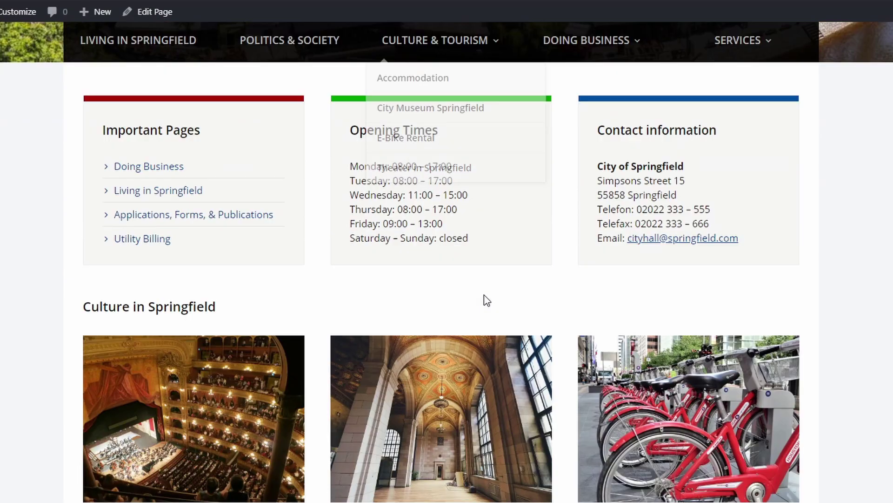
{"action": "scroll", "coordinate": [484, 301], "scroll_direction": "up", "scroll_amount": 15}
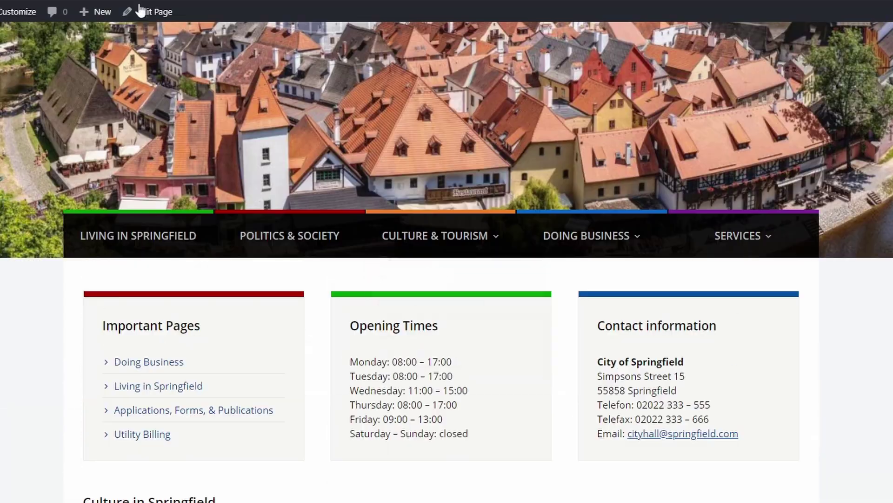
Step: Switch the page's template to Homepage: Widgets + Page Content, update the page, and check the whole homepage
{"action": "left_click", "coordinate": [141, 11]}
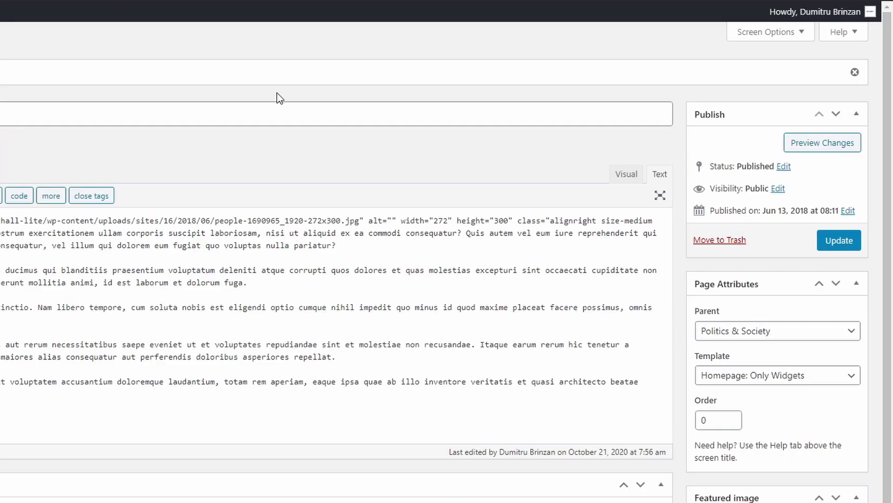
{"action": "left_click", "coordinate": [734, 375]}
{"action": "left_click", "coordinate": [763, 430]}
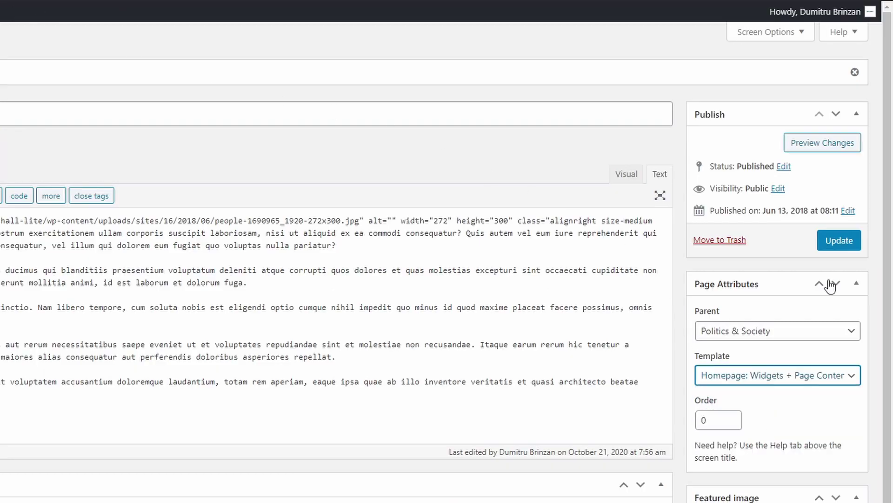
{"action": "left_click", "coordinate": [831, 246]}
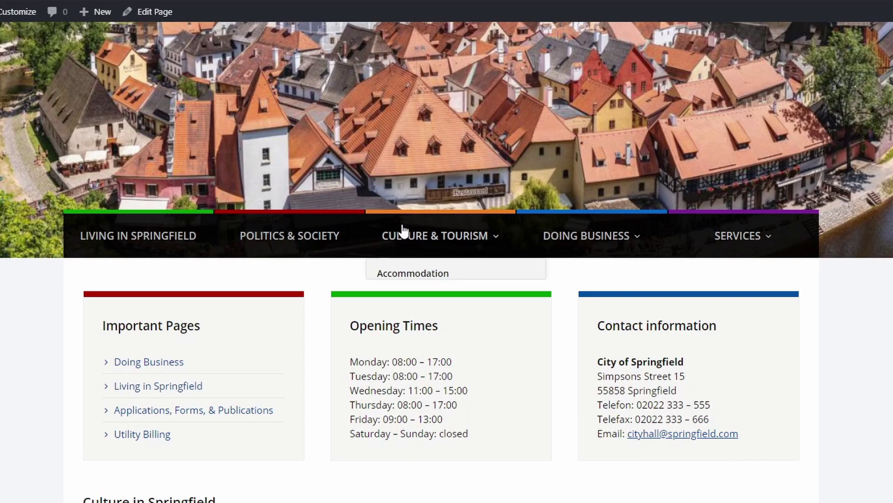
{"action": "scroll", "coordinate": [405, 247], "scroll_direction": "down", "scroll_amount": 7}
{"action": "scroll", "coordinate": [437, 282], "scroll_direction": "down", "scroll_amount": 10}
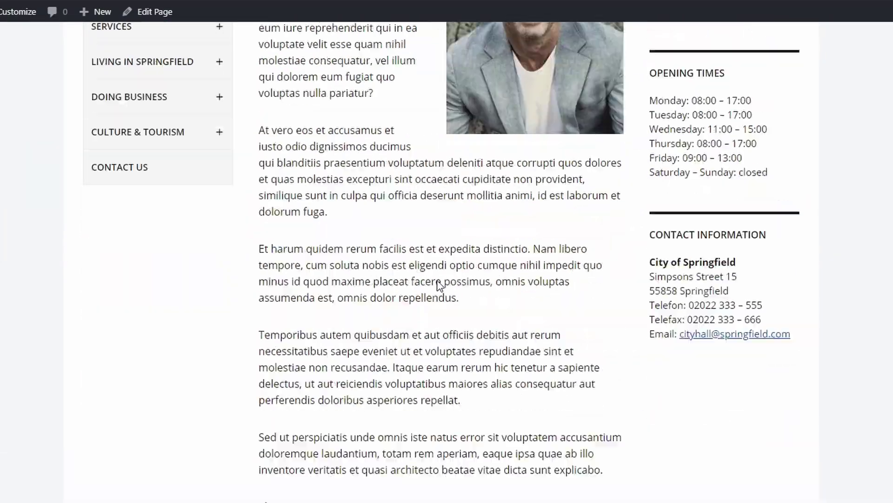
{"action": "scroll", "coordinate": [438, 283], "scroll_direction": "up", "scroll_amount": 5}
{"action": "scroll", "coordinate": [437, 280], "scroll_direction": "up", "scroll_amount": 15}
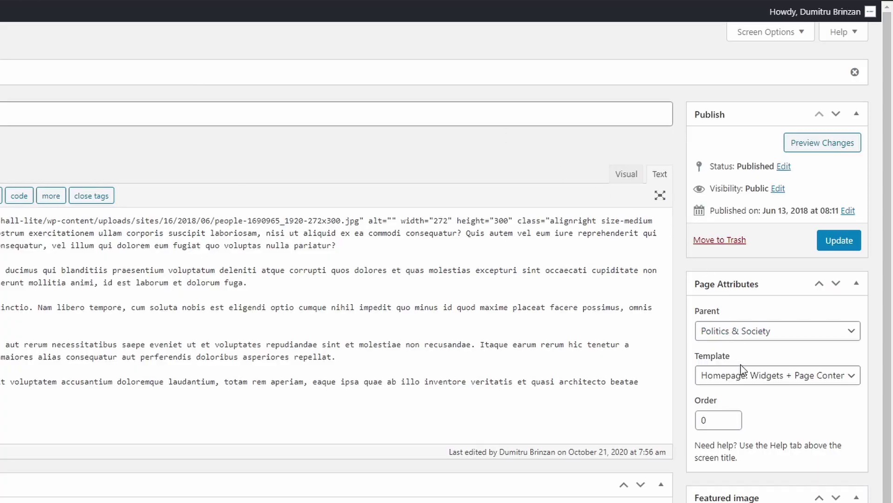
Step: Set the A Message from the Mayor page back to the Default template and update it
{"action": "left_click", "coordinate": [743, 374]}
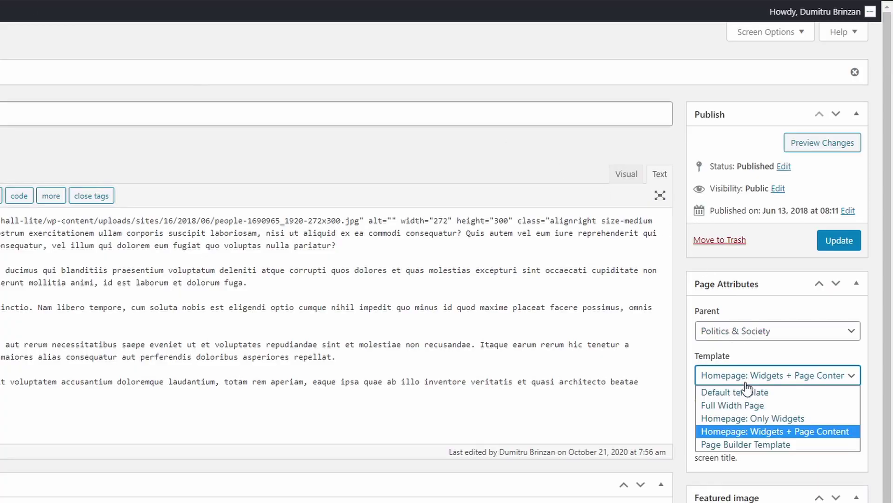
{"action": "left_click", "coordinate": [748, 390]}
{"action": "left_click", "coordinate": [833, 247]}
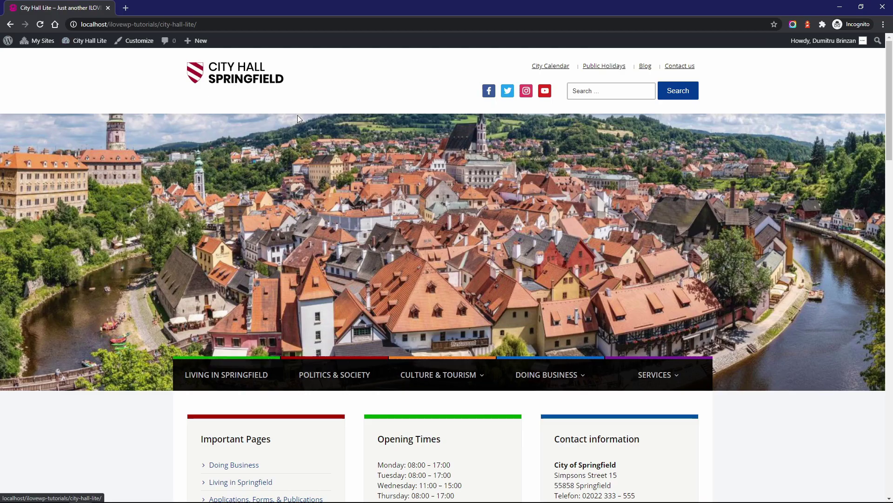
Step: Look over the homepage's widgets and news sections, and open the site in the Customizer
{"action": "scroll", "coordinate": [395, 220], "scroll_direction": "down", "scroll_amount": 6}
{"action": "scroll", "coordinate": [395, 220], "scroll_direction": "down", "scroll_amount": 5}
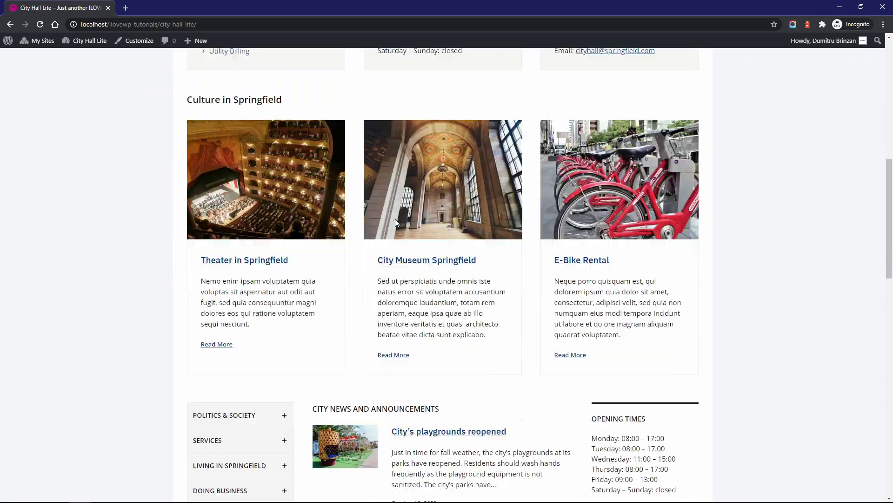
{"action": "scroll", "coordinate": [395, 218], "scroll_direction": "up", "scroll_amount": 11}
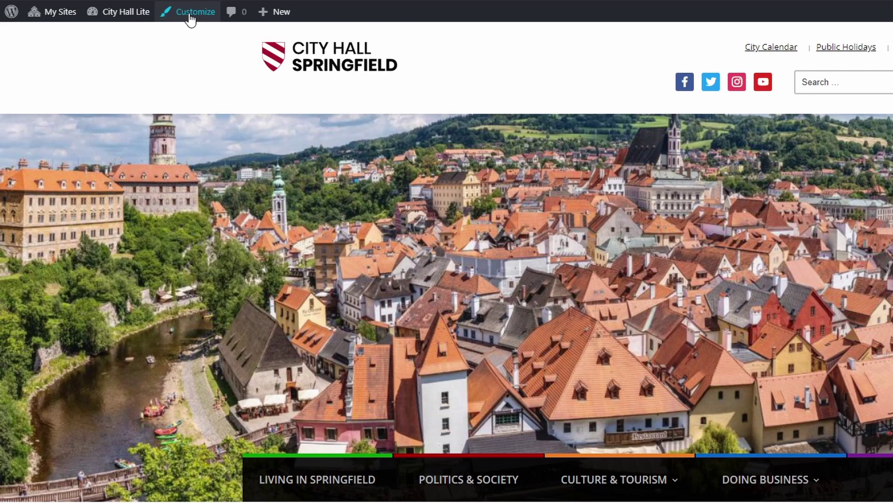
{"action": "left_click", "coordinate": [191, 19]}
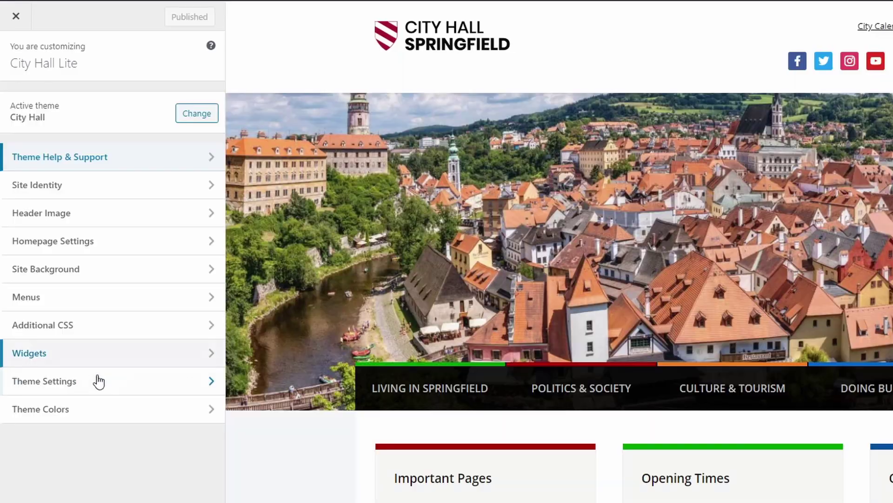
Step: In the theme's General Settings, try the Centered header layout and the Standard main menu style, restoring Left and Overlaid
{"action": "left_click", "coordinate": [93, 383]}
{"action": "left_click", "coordinate": [73, 109]}
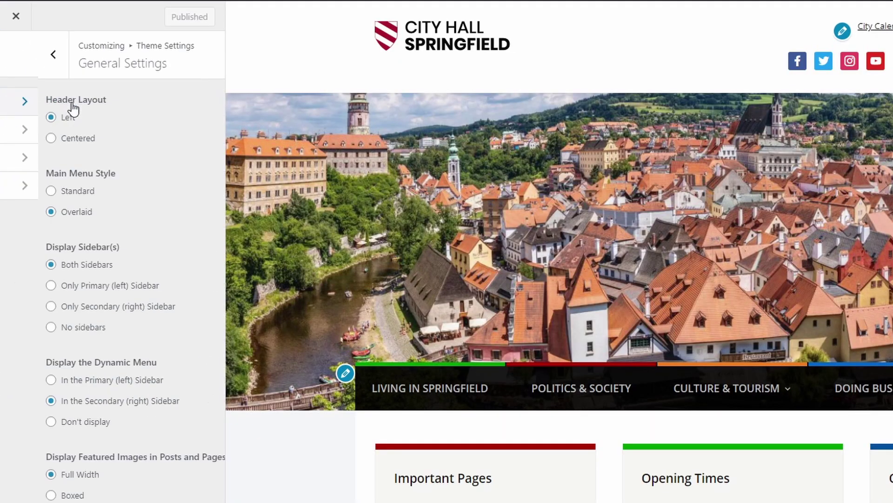
{"action": "left_click", "coordinate": [41, 139]}
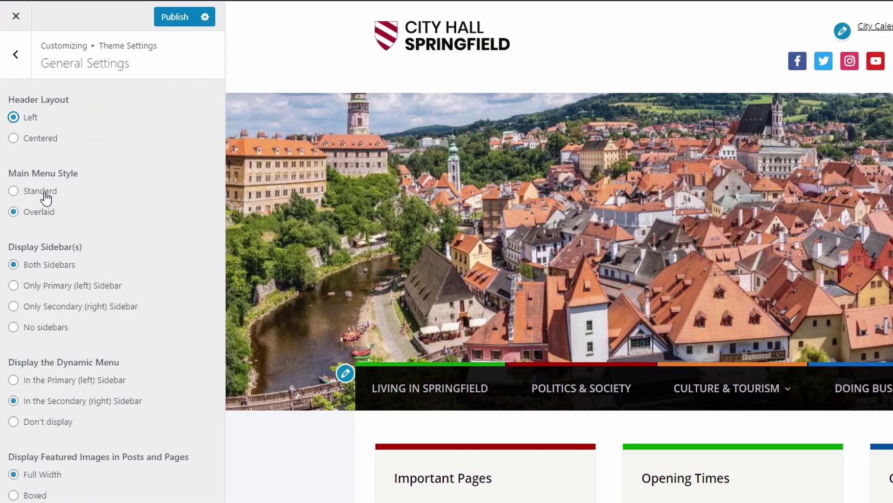
{"action": "left_click", "coordinate": [45, 193]}
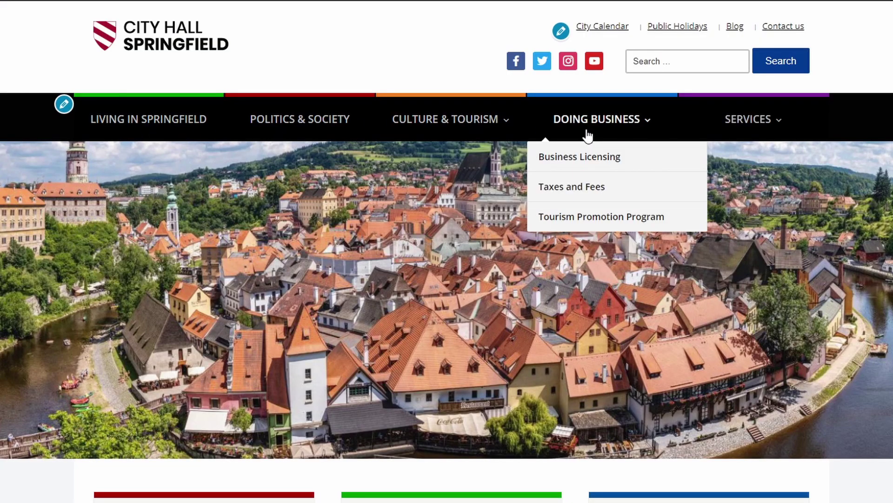
{"action": "scroll", "coordinate": [357, 222], "scroll_direction": "down", "scroll_amount": 2}
{"action": "scroll", "coordinate": [357, 222], "scroll_direction": "up", "scroll_amount": 2}
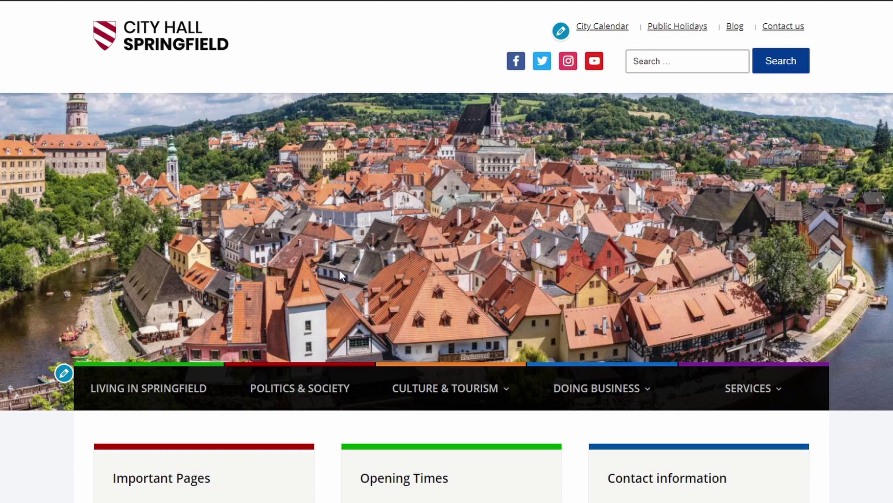
Step: Try Only Primary (left) Sidebar on the Living in Springfield page, restore Both Sidebars, and return to the homepage
{"action": "left_click", "coordinate": [162, 388]}
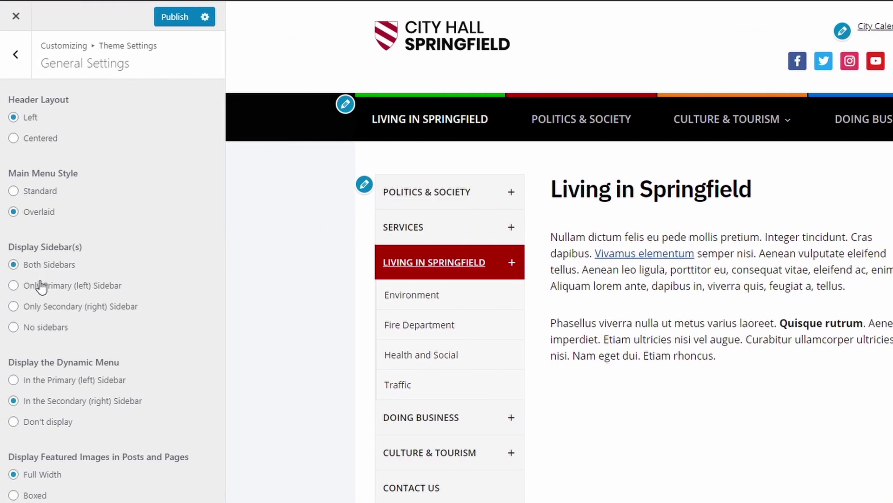
{"action": "left_click", "coordinate": [39, 285]}
{"action": "left_click", "coordinate": [493, 39]}
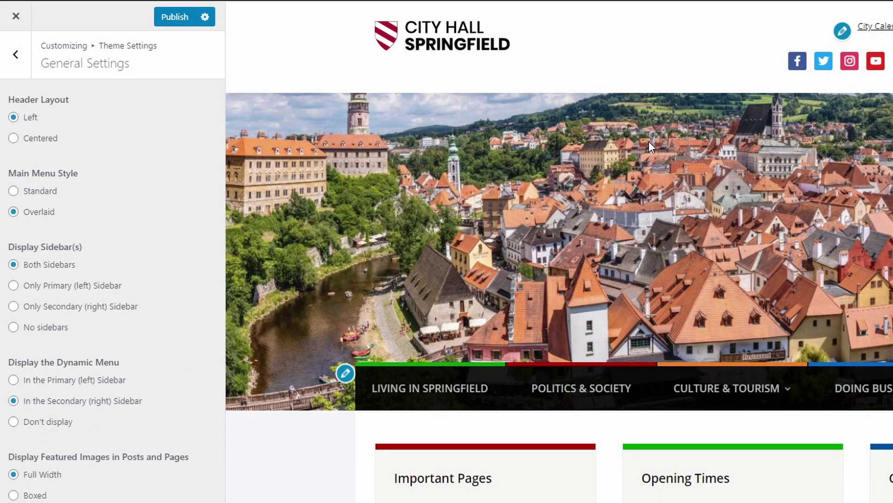
Step: Try hiding featured images on the City Museum Springfield page, set them back to Full Width, and publish the General Settings
{"action": "scroll", "coordinate": [706, 222], "scroll_direction": "down", "scroll_amount": 10}
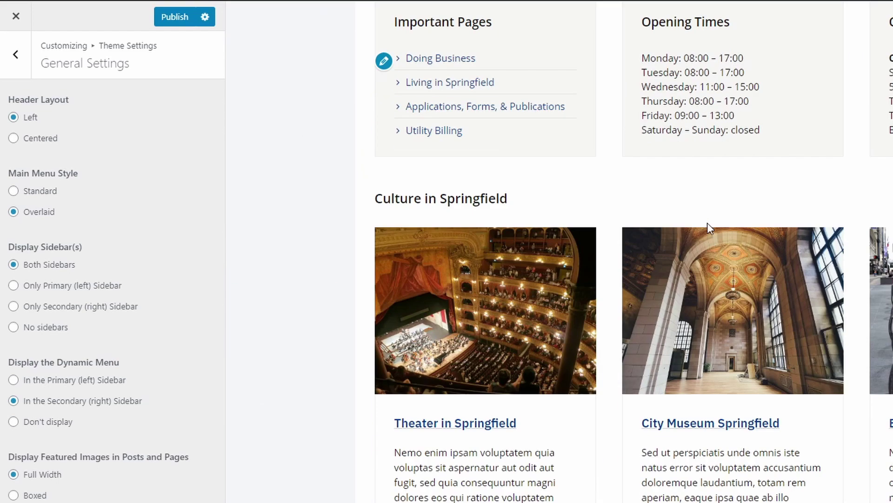
{"action": "left_click", "coordinate": [710, 269]}
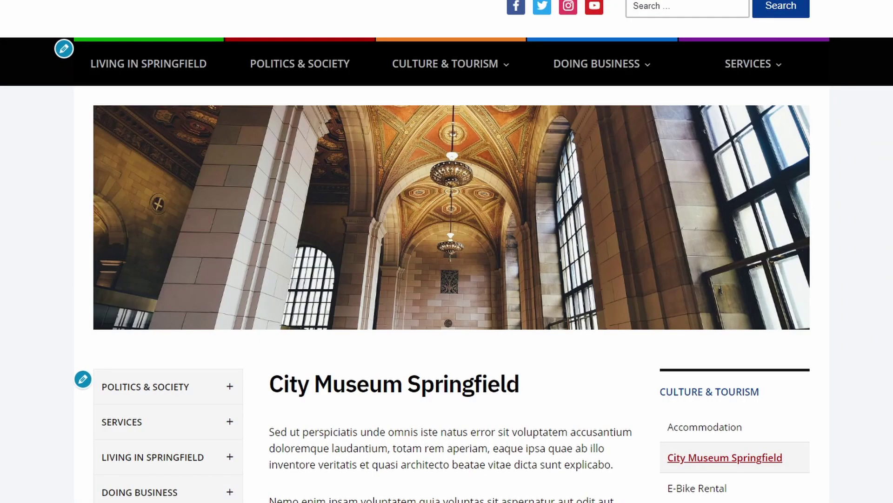
{"action": "left_click", "coordinate": [48, 461]}
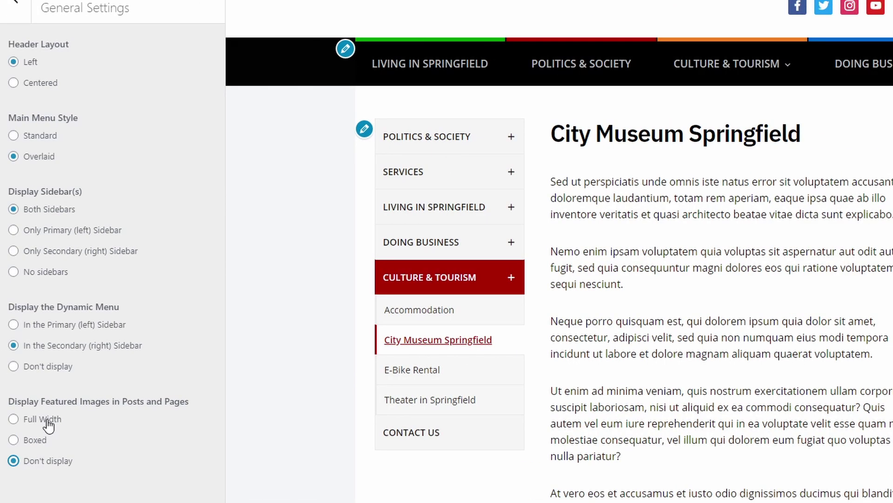
{"action": "left_click", "coordinate": [47, 420]}
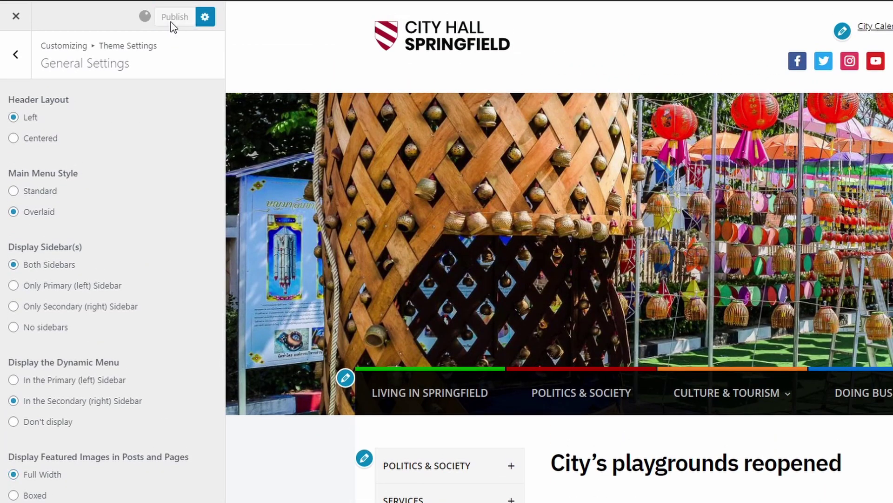
{"action": "left_click", "coordinate": [17, 28]}
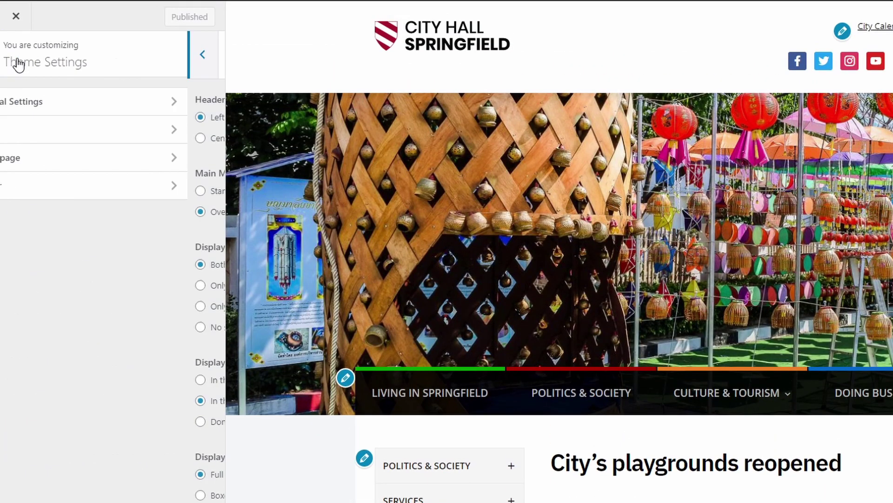
Step: In the theme's Posts settings, hide the published date on archive pages and open the City's playgrounds reopened post
{"action": "left_click", "coordinate": [25, 129]}
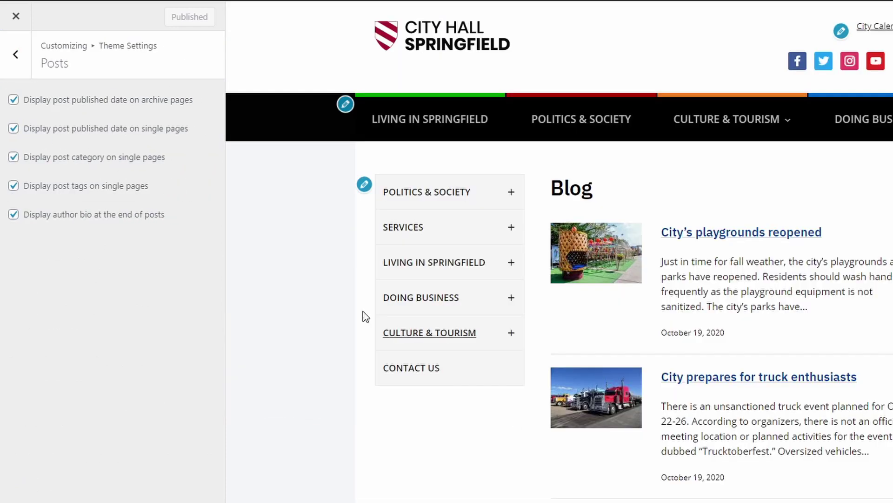
{"action": "left_click", "coordinate": [162, 105]}
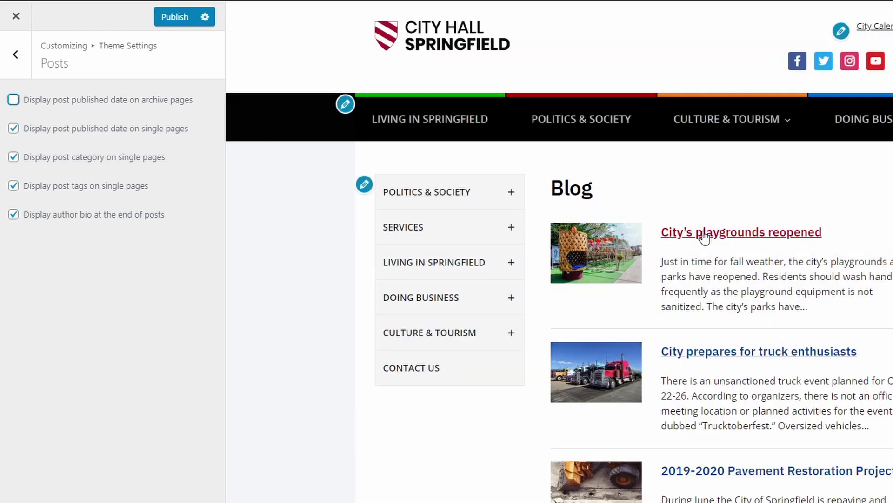
{"action": "left_click", "coordinate": [679, 233]}
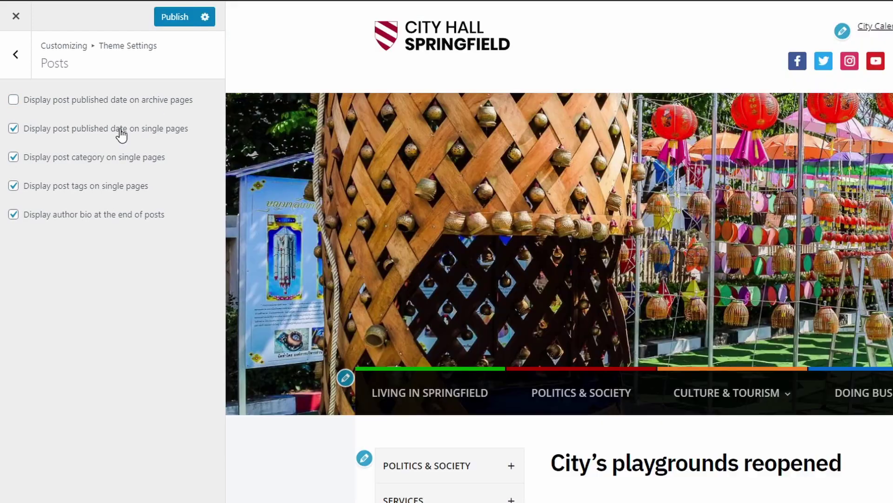
Step: Turn off the published date, category, tags, and author bio for single posts, checking the post preview
{"action": "left_click", "coordinate": [121, 134]}
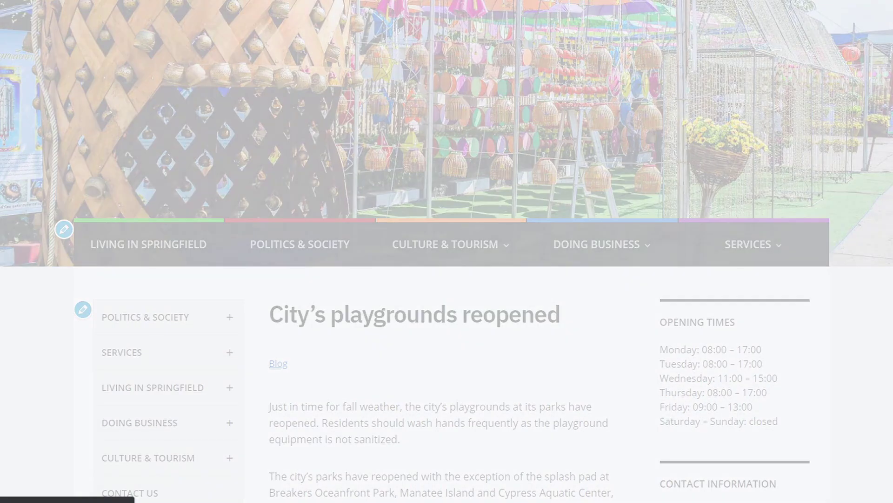
{"action": "scroll", "coordinate": [330, 160], "scroll_direction": "down", "scroll_amount": 5}
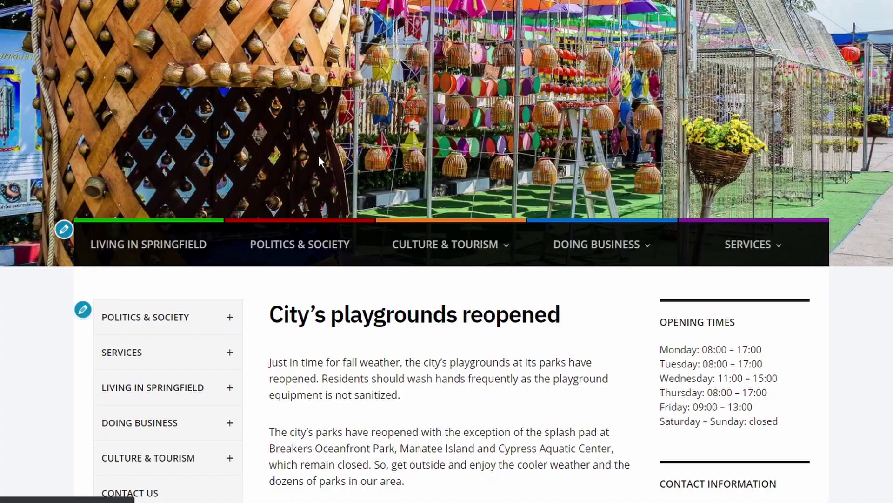
{"action": "scroll", "coordinate": [318, 156], "scroll_direction": "down", "scroll_amount": 8}
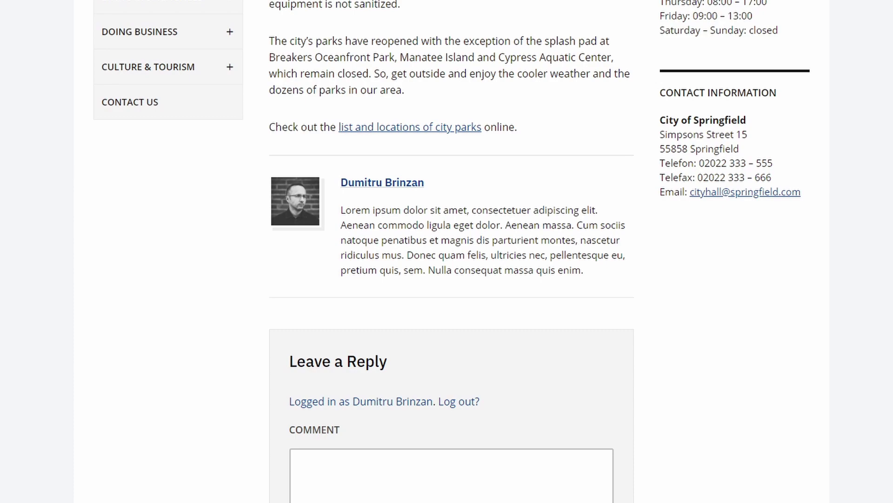
{"action": "left_click", "coordinate": [56, 181]}
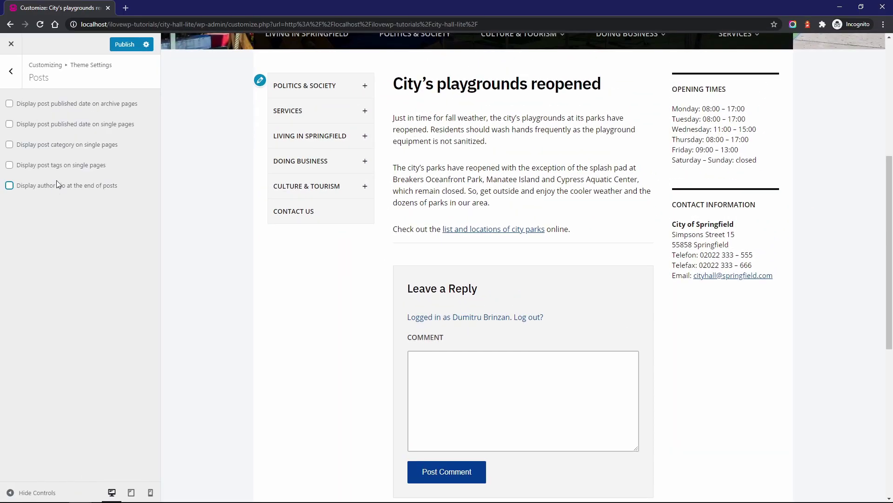
Step: Turn all five post display options back on, from the author bio to the archive date, and publish
{"action": "left_click", "coordinate": [62, 171]}
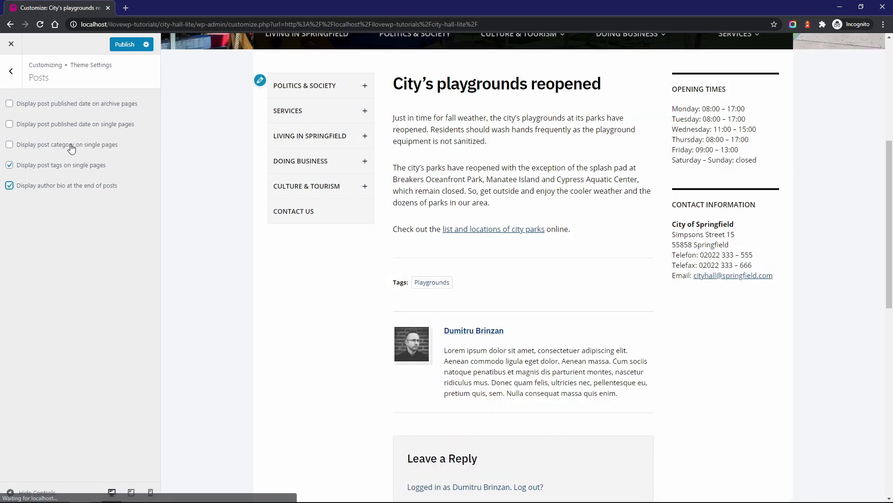
{"action": "left_click", "coordinate": [70, 145]}
{"action": "left_click", "coordinate": [74, 122]}
{"action": "left_click", "coordinate": [76, 104]}
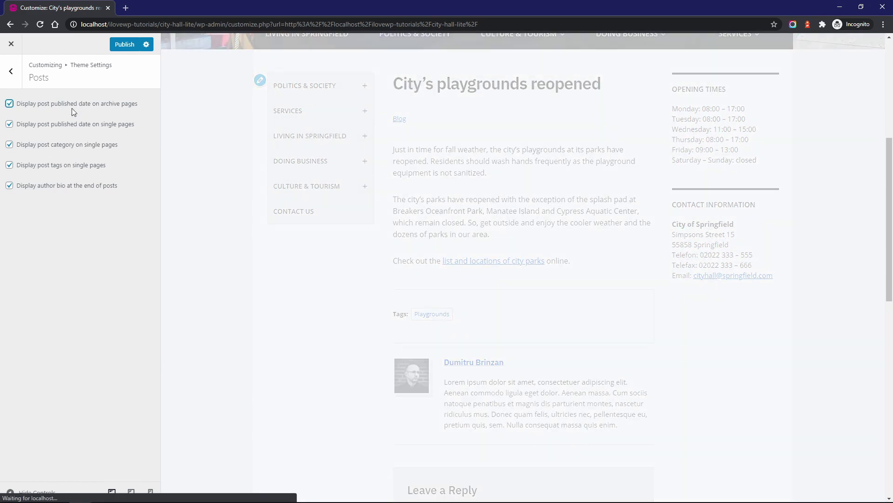
{"action": "left_click", "coordinate": [120, 45]}
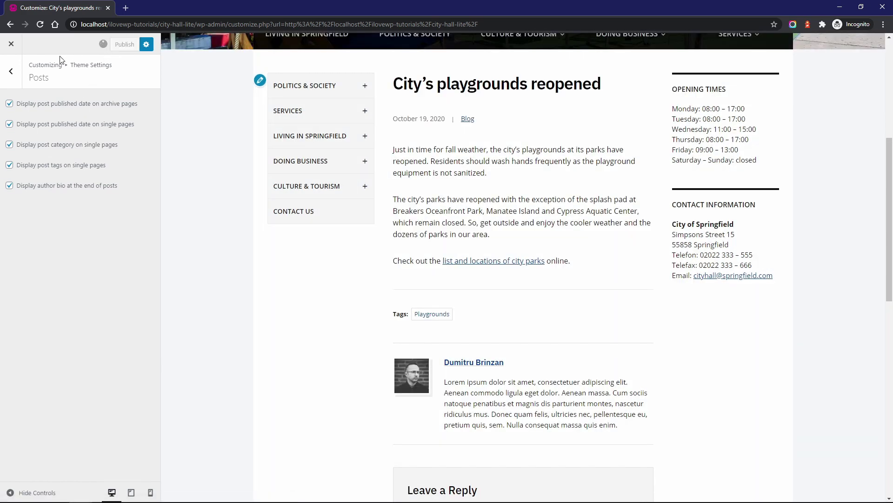
Step: Try City News as the homepage's blog section heading, set it back to City News and Announcements, and publish
{"action": "left_click", "coordinate": [17, 75]}
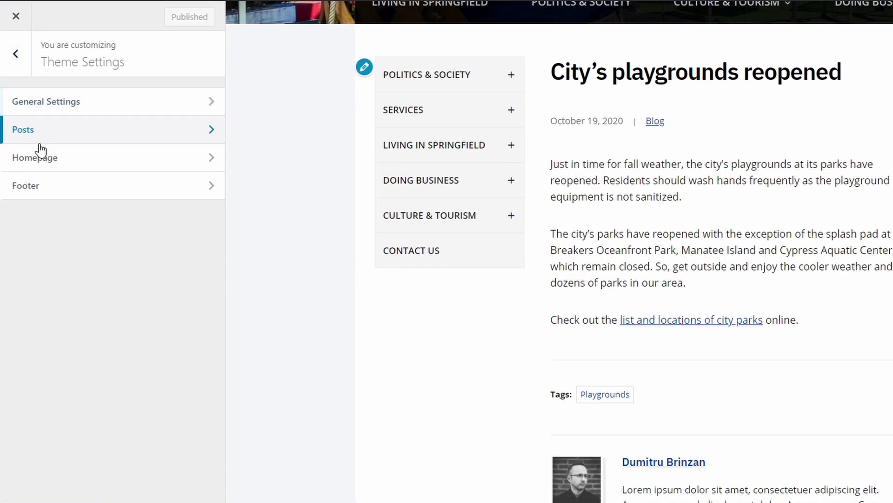
{"action": "left_click", "coordinate": [40, 159]}
{"action": "scroll", "coordinate": [571, 205], "scroll_direction": "up", "scroll_amount": 8}
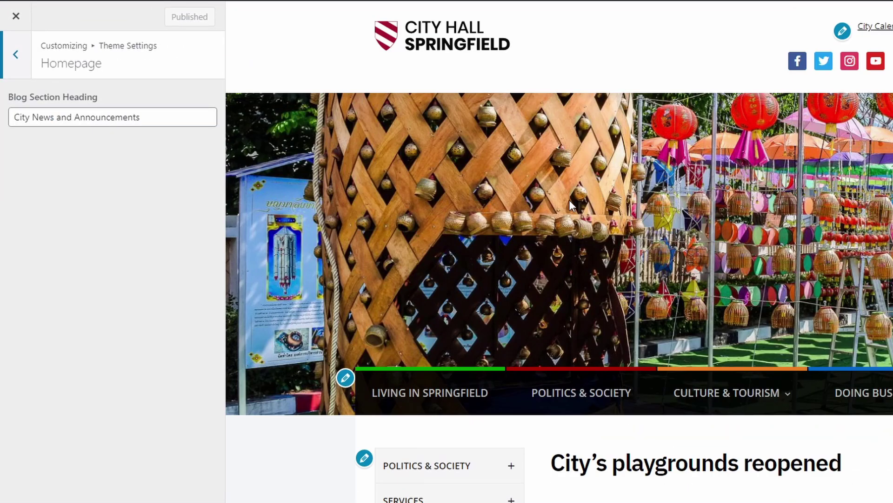
{"action": "left_click", "coordinate": [431, 46]}
{"action": "scroll", "coordinate": [605, 270], "scroll_direction": "down", "scroll_amount": 4}
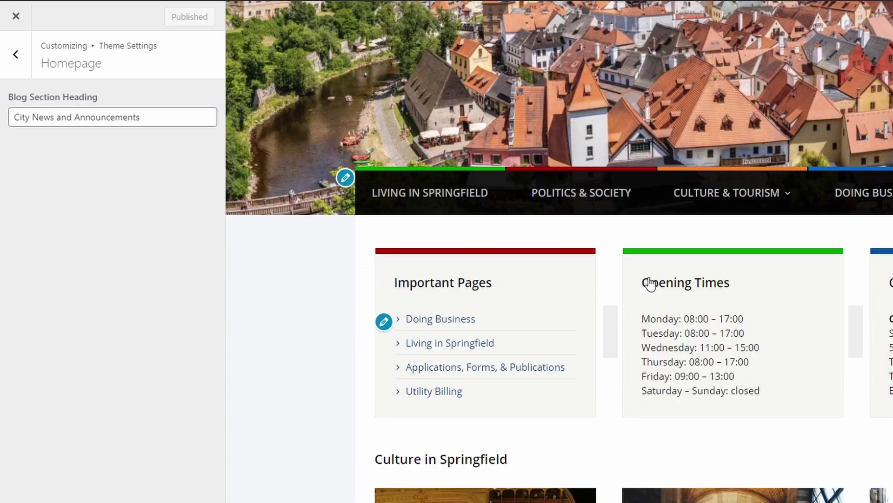
{"action": "scroll", "coordinate": [652, 284], "scroll_direction": "down", "scroll_amount": 15}
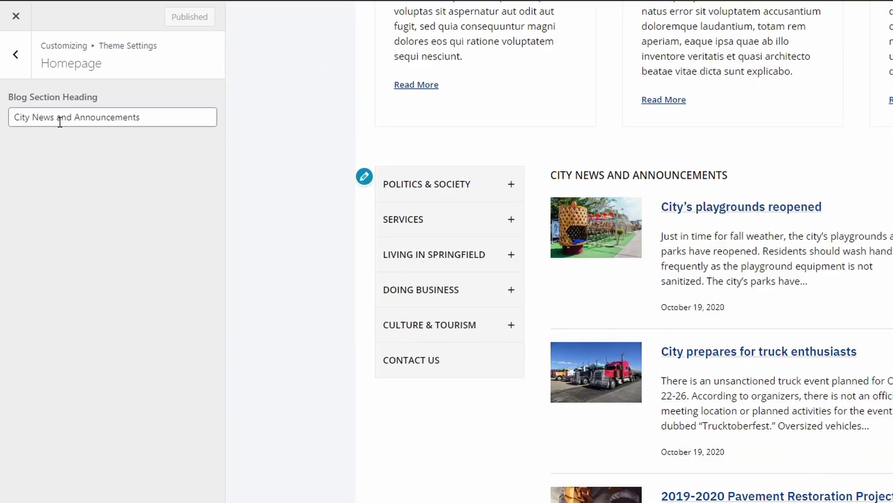
{"action": "left_click_drag", "start_coordinate": [60, 122], "coordinate": [194, 115]}
{"action": "key", "text": "BackSpace"}
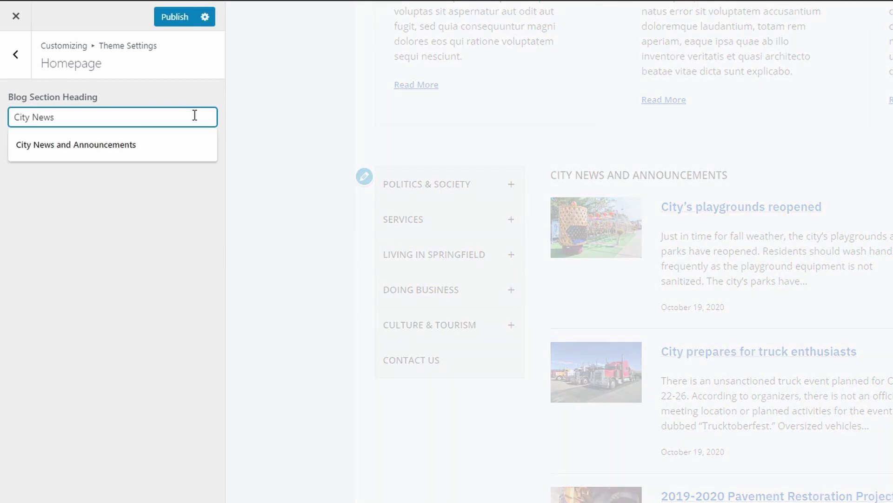
{"action": "left_click", "coordinate": [124, 145]}
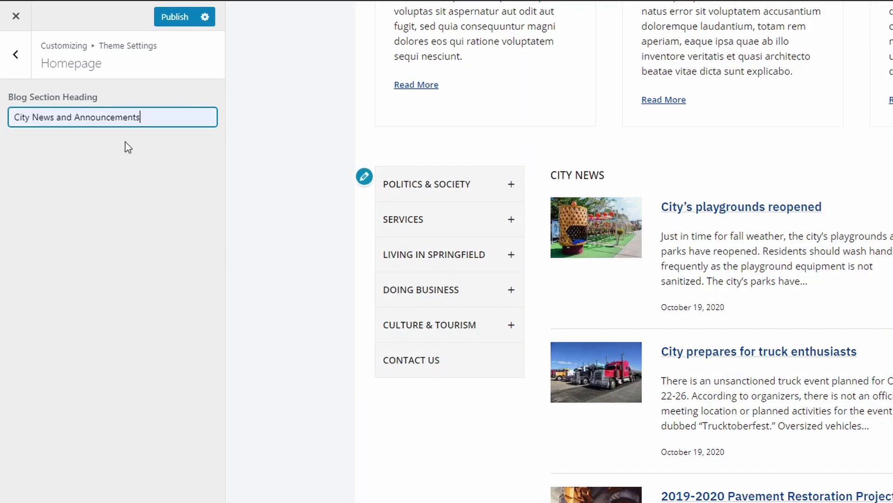
{"action": "left_click", "coordinate": [173, 19]}
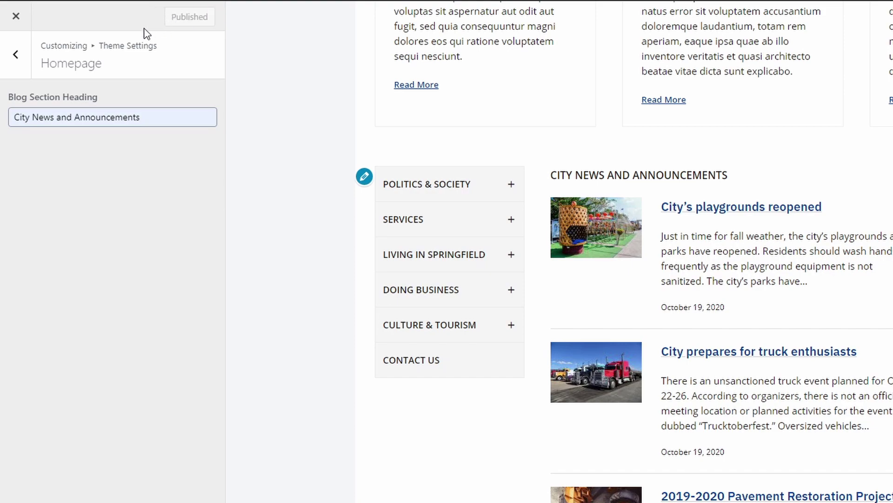
Step: In the theme's Footer settings, enable the "Theme by AcademiaThemes" credit and check it in the homepage footer
{"action": "left_click", "coordinate": [19, 57]}
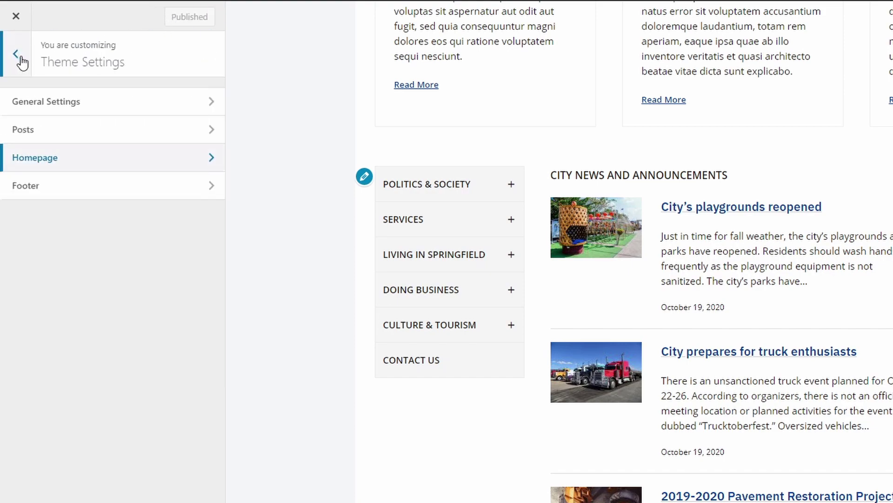
{"action": "left_click", "coordinate": [36, 190]}
{"action": "scroll", "coordinate": [506, 382], "scroll_direction": "down", "scroll_amount": 1}
{"action": "scroll", "coordinate": [507, 381], "scroll_direction": "down", "scroll_amount": 8}
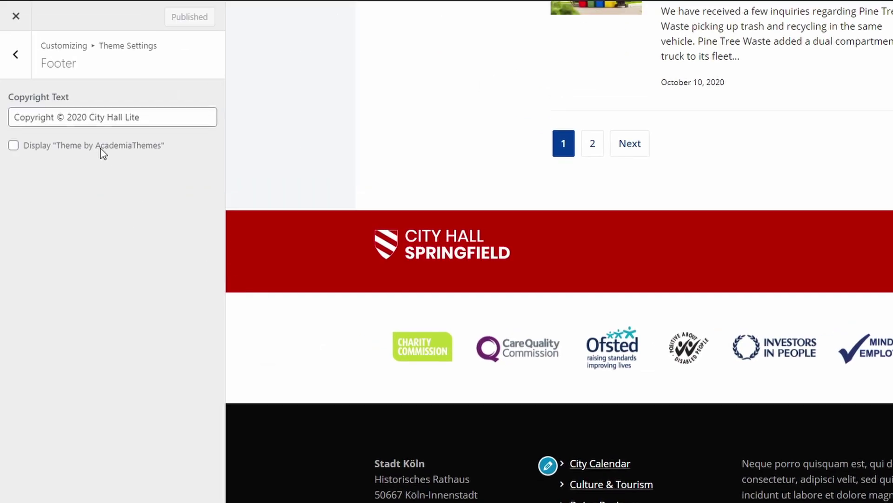
{"action": "left_click", "coordinate": [85, 145]}
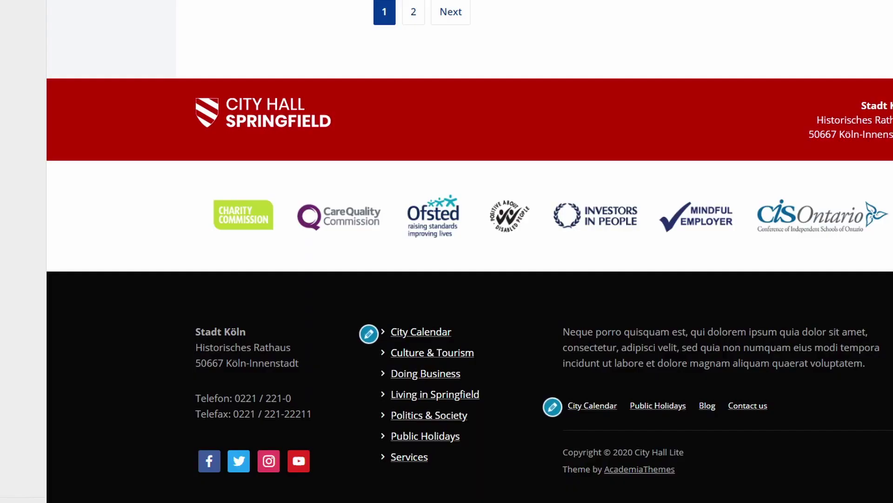
Step: Review the Main Menu's structure on the dashboard's Menus screen and open the Widgets screen
{"action": "left_click", "coordinate": [0, 13]}
{"action": "right_click", "coordinate": [0, 12]}
{"action": "key", "text": "Escape"}
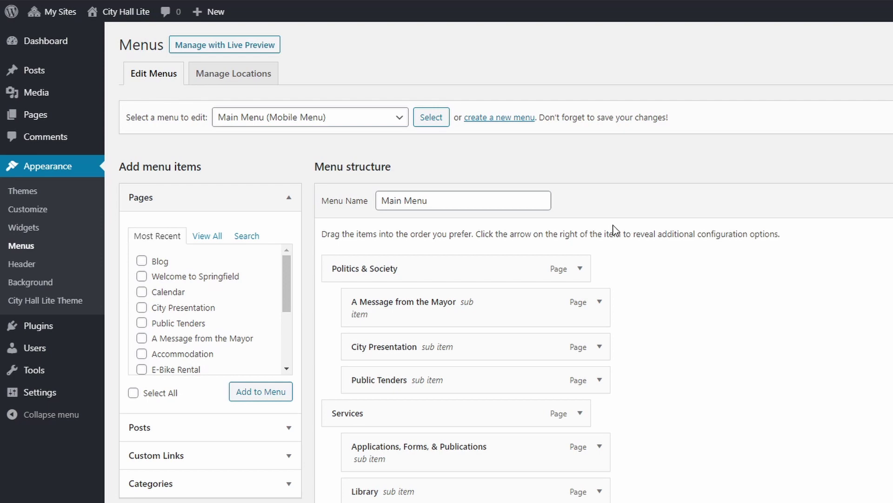
{"action": "scroll", "coordinate": [619, 230], "scroll_direction": "down", "scroll_amount": 3}
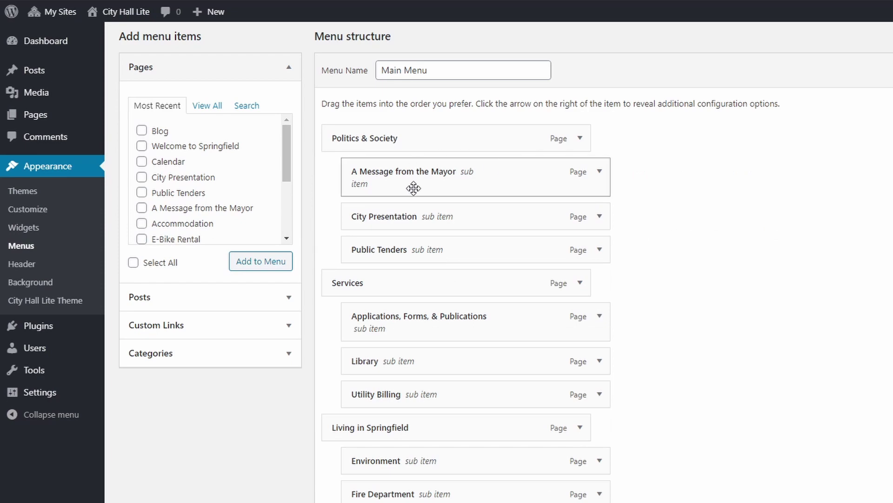
{"action": "scroll", "coordinate": [413, 244], "scroll_direction": "down", "scroll_amount": 3}
{"action": "scroll", "coordinate": [422, 425], "scroll_direction": "down", "scroll_amount": 5}
{"action": "scroll", "coordinate": [451, 385], "scroll_direction": "up", "scroll_amount": 10}
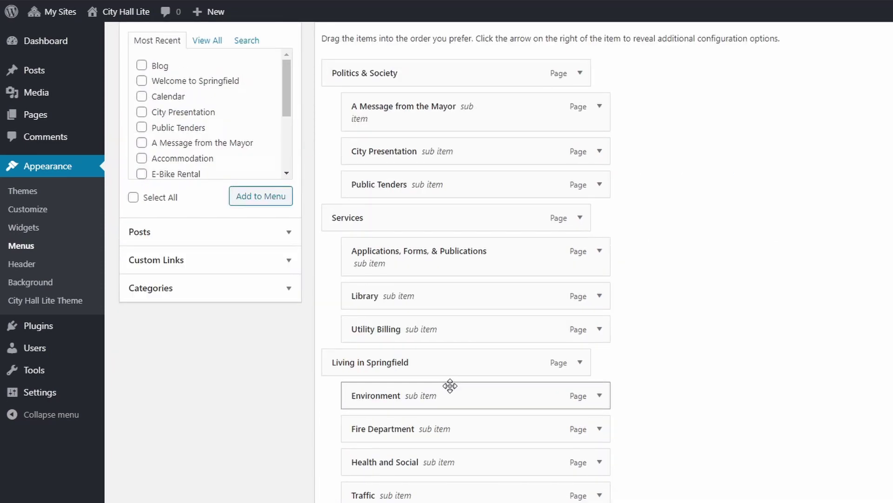
{"action": "left_click", "coordinate": [24, 227]}
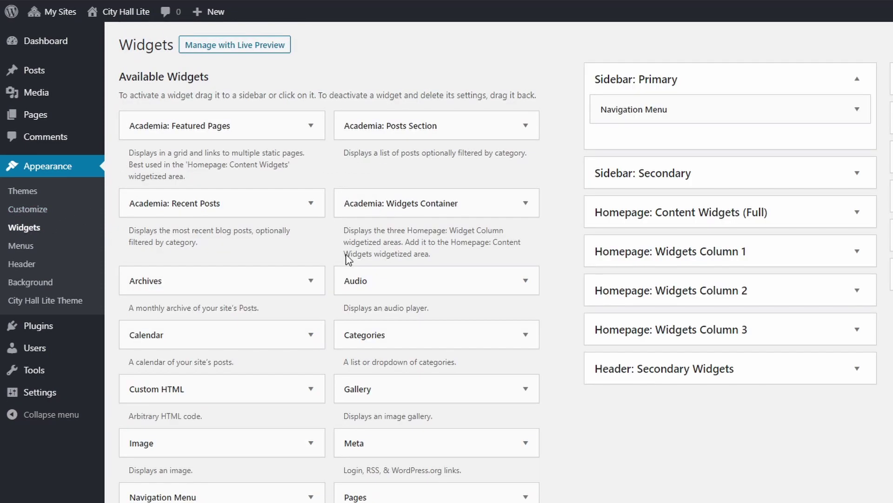
Step: Check the menu assigned to the Navigation Menu widget in the primary sidebar, keeping Main Menu selected
{"action": "left_click", "coordinate": [857, 108]}
{"action": "left_click", "coordinate": [679, 186]}
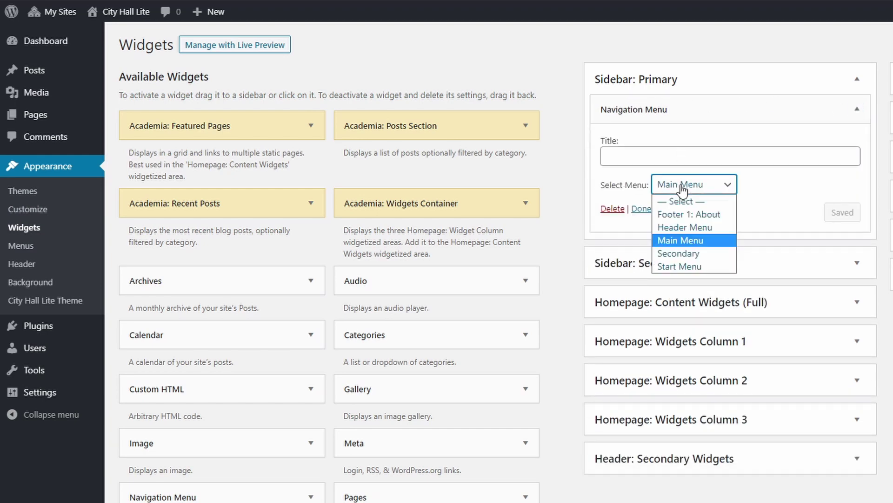
{"action": "left_click", "coordinate": [680, 241]}
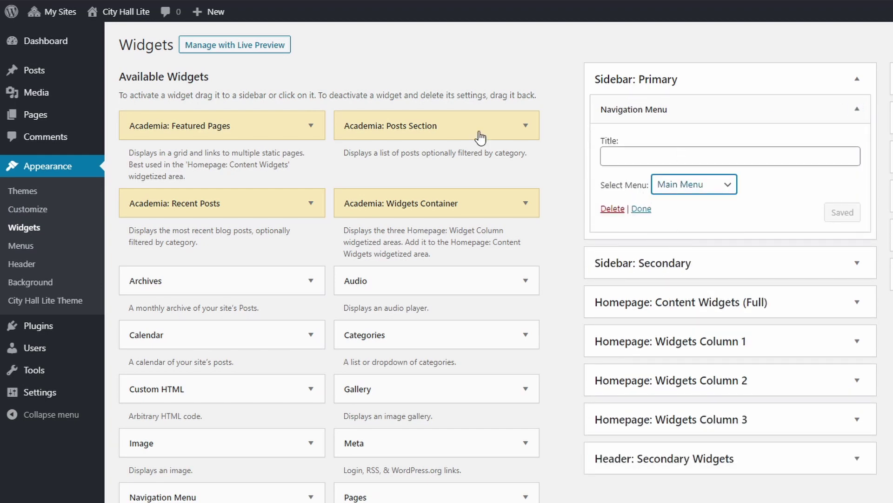
Step: On the live site, try the sidebar menu through Doing Business, Business Licensing, Taxes and Fees, and Tourism Promotion Program
{"action": "left_click", "coordinate": [126, 18]}
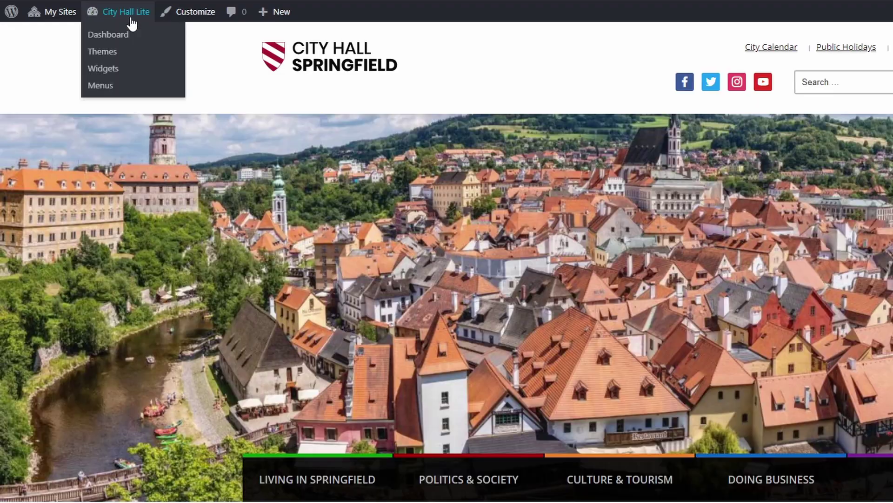
{"action": "scroll", "coordinate": [372, 209], "scroll_direction": "down", "scroll_amount": 5}
{"action": "scroll", "coordinate": [384, 219], "scroll_direction": "down", "scroll_amount": 15}
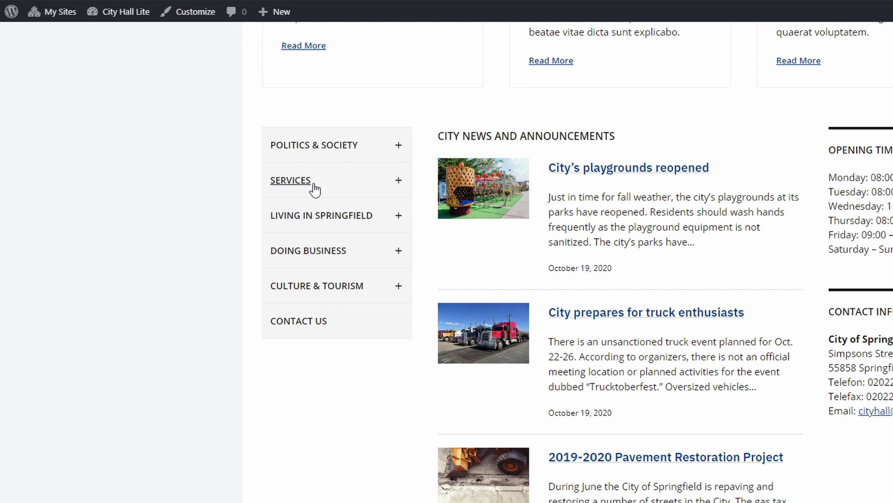
{"action": "left_click", "coordinate": [403, 252]}
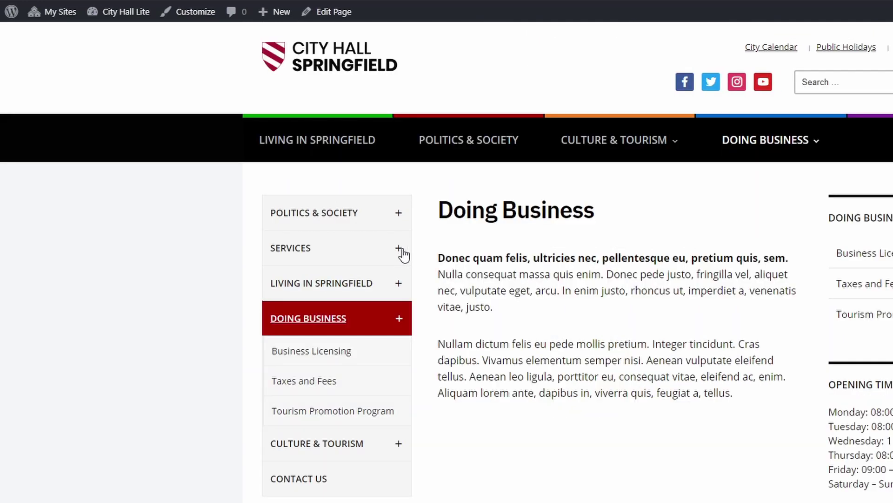
{"action": "left_click", "coordinate": [320, 355]}
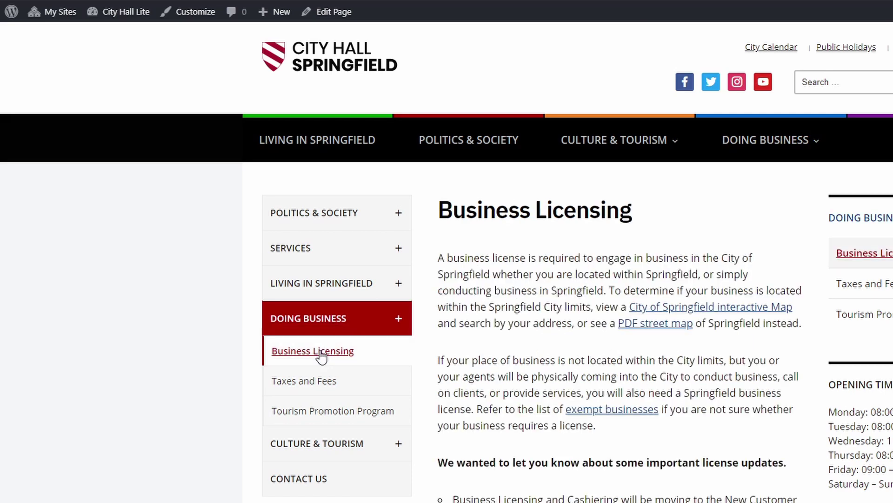
{"action": "left_click", "coordinate": [310, 388]}
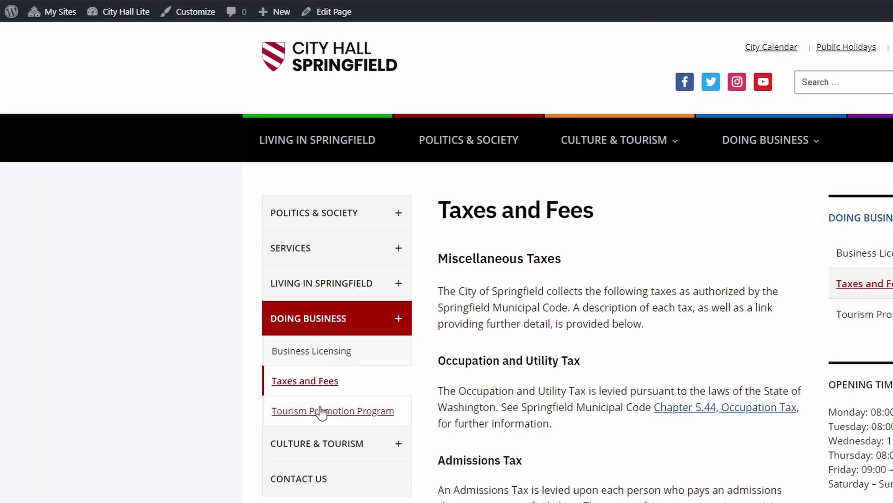
{"action": "left_click", "coordinate": [321, 411]}
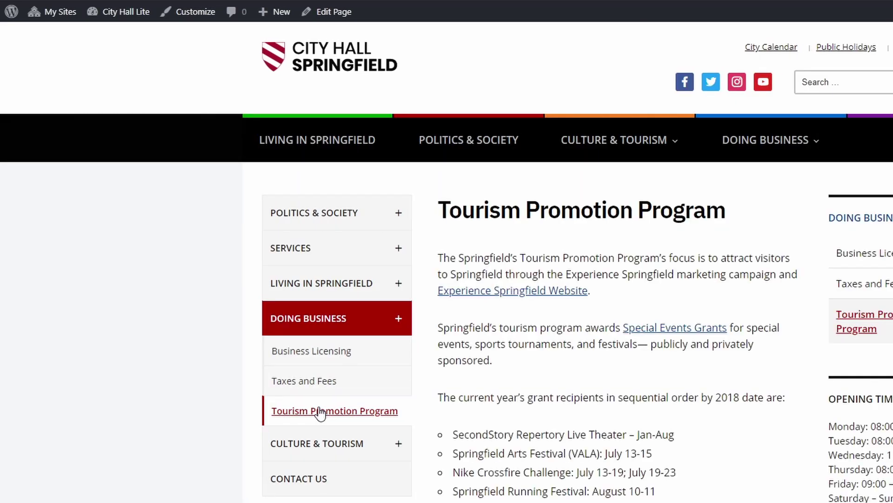
Step: Return to the homepage, open the Customizer's Theme Colors, and review the General and Mobile Menu colour options
{"action": "left_click", "coordinate": [318, 66]}
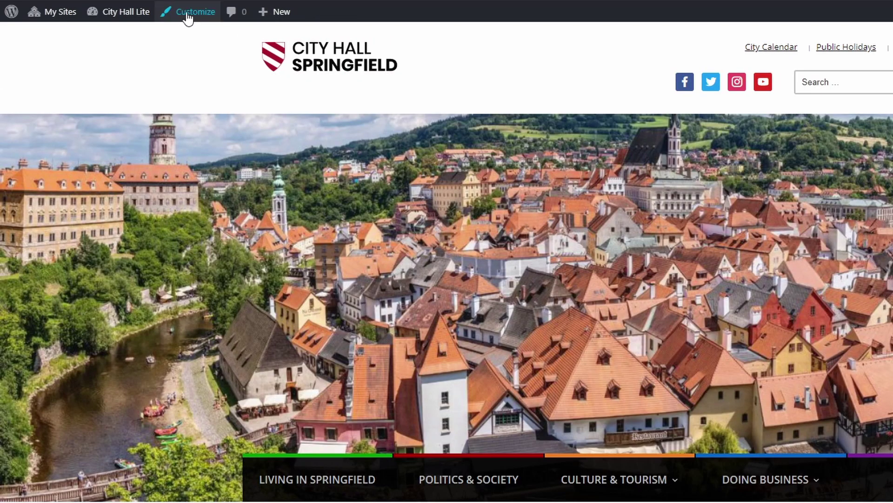
{"action": "left_click", "coordinate": [188, 17]}
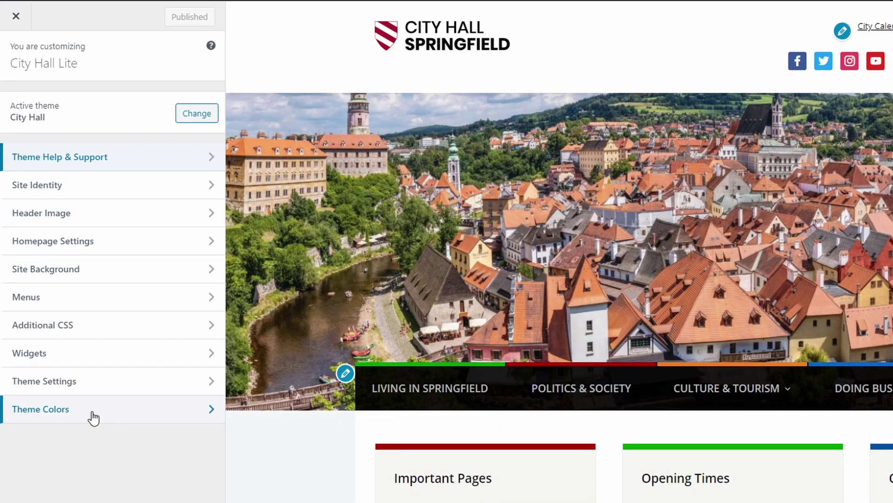
{"action": "left_click", "coordinate": [93, 418]}
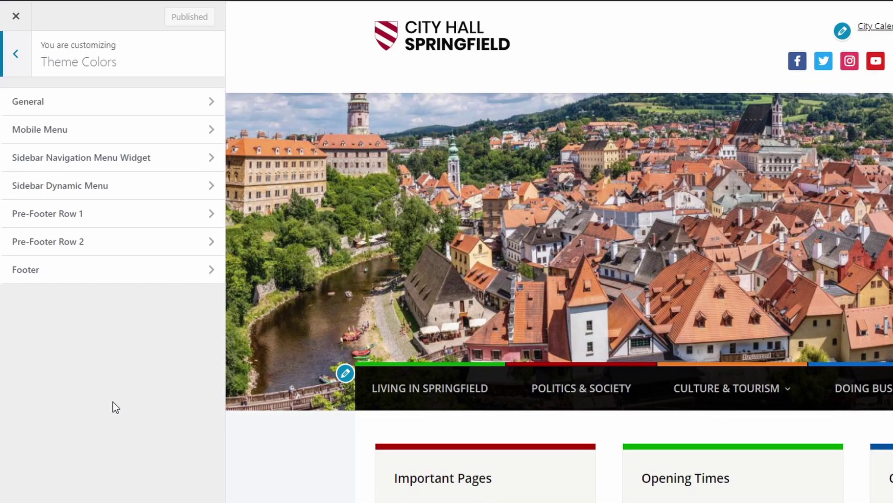
{"action": "left_click", "coordinate": [208, 107]}
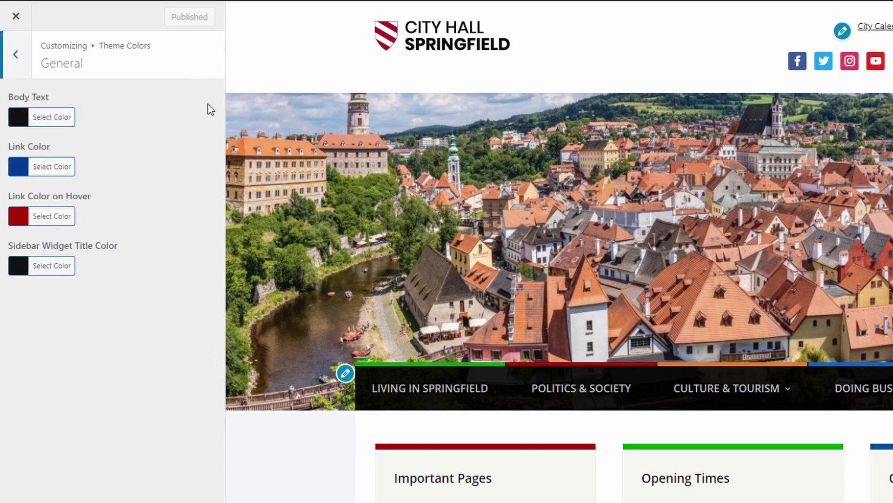
{"action": "left_click", "coordinate": [17, 69]}
{"action": "left_click", "coordinate": [70, 134]}
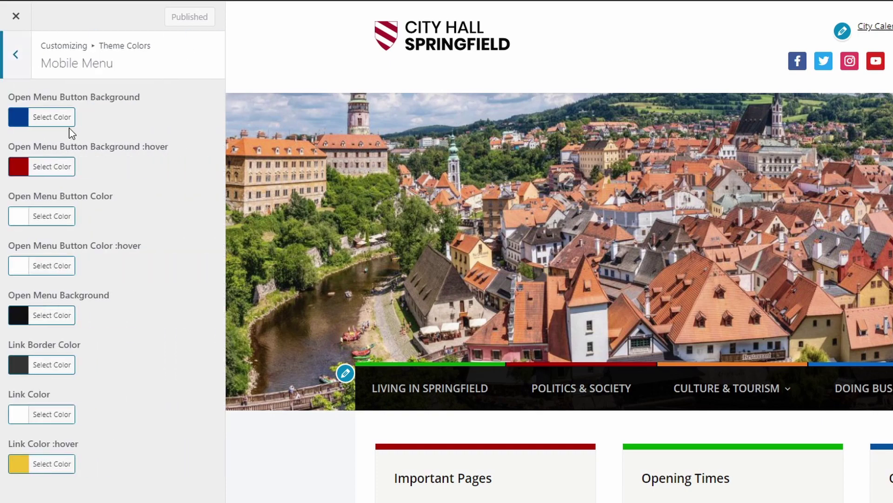
{"action": "left_click", "coordinate": [17, 70]}
Step: In the theme's Footer colours, set the background to light grey and the text to #282828
{"action": "scroll", "coordinate": [502, 333], "scroll_direction": "down", "scroll_amount": 10}
{"action": "scroll", "coordinate": [502, 333], "scroll_direction": "down", "scroll_amount": 15}
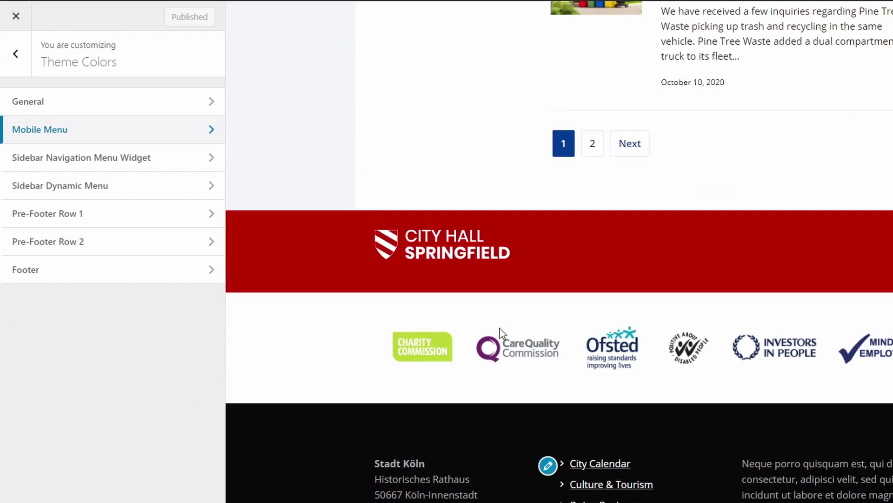
{"action": "left_click", "coordinate": [54, 278]}
{"action": "left_click", "coordinate": [51, 119]}
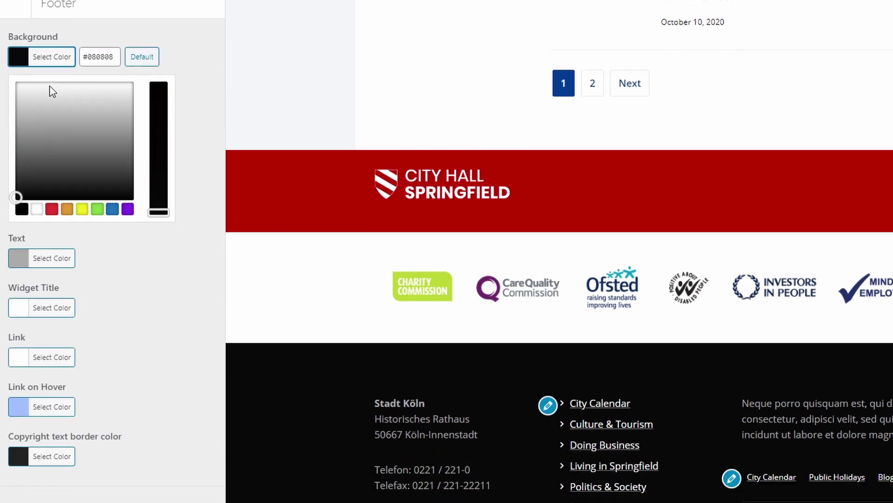
{"action": "left_click_drag", "start_coordinate": [40, 51], "coordinate": [13, 30]}
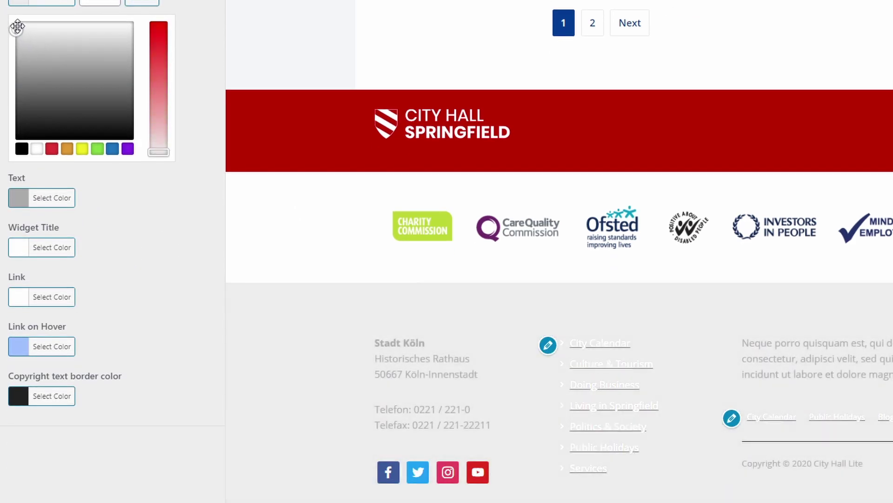
{"action": "left_click", "coordinate": [51, 4]}
{"action": "left_click", "coordinate": [46, 50]}
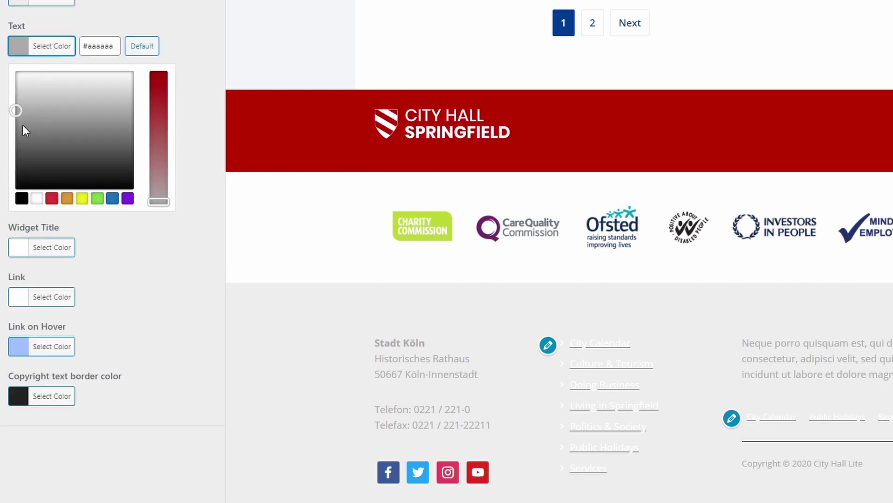
{"action": "left_click_drag", "start_coordinate": [23, 125], "coordinate": [3, 171]}
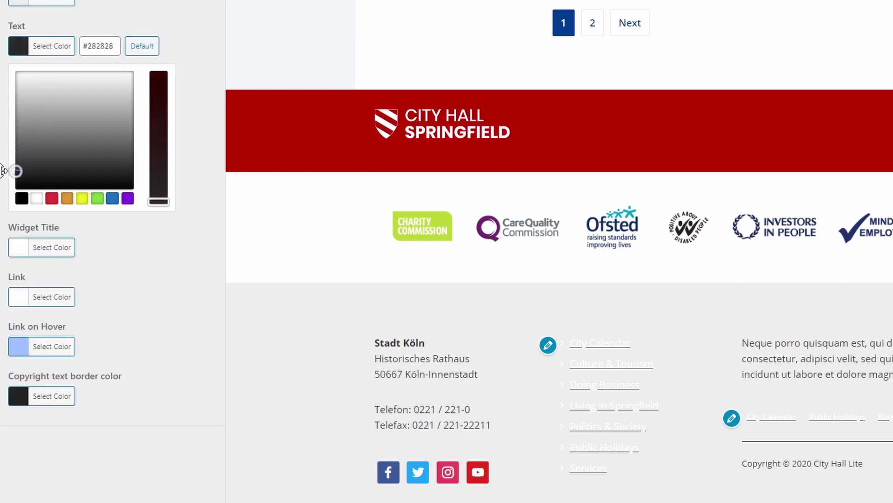
{"action": "left_click", "coordinate": [50, 46]}
Step: Set the footer's widget title colour to black and its link colour to red
{"action": "left_click", "coordinate": [46, 96]}
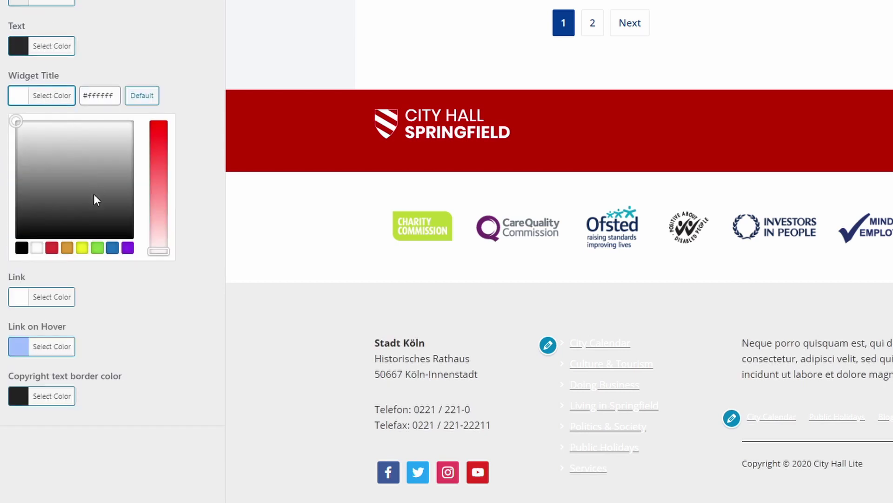
{"action": "left_click", "coordinate": [21, 248]}
{"action": "left_click", "coordinate": [49, 98]}
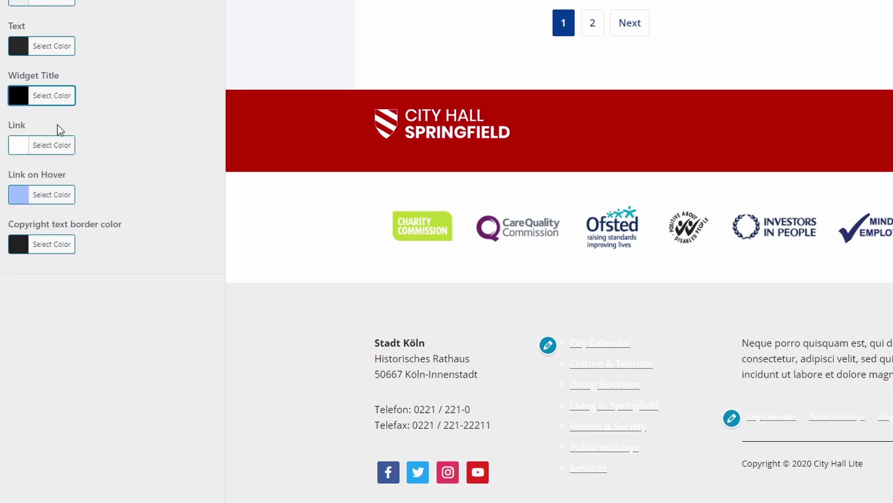
{"action": "left_click", "coordinate": [54, 146]}
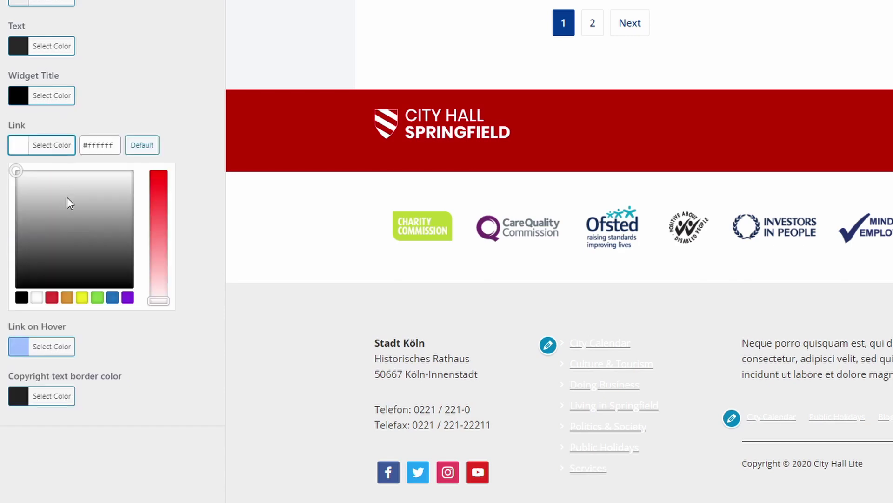
{"action": "left_click", "coordinate": [51, 297]}
{"action": "left_click", "coordinate": [41, 146]}
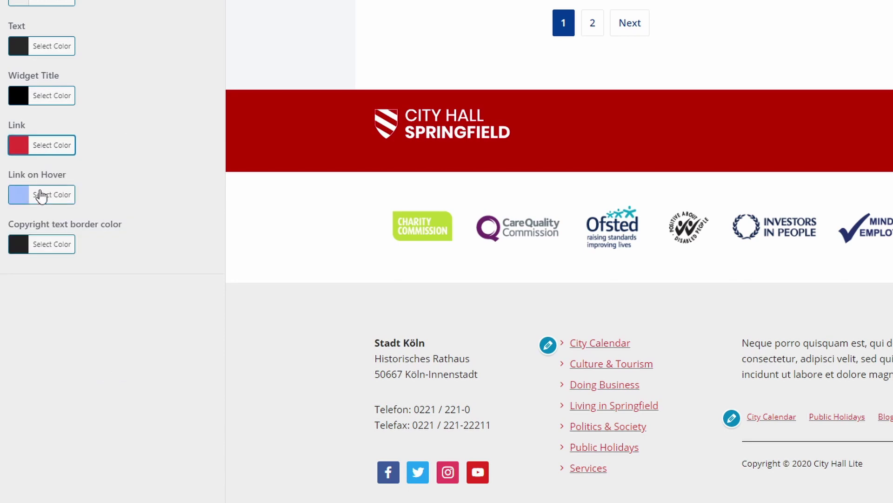
Step: Set the footer's link hover colour to blue and change the copyright text border colour
{"action": "left_click", "coordinate": [47, 196]}
{"action": "left_click", "coordinate": [112, 346]}
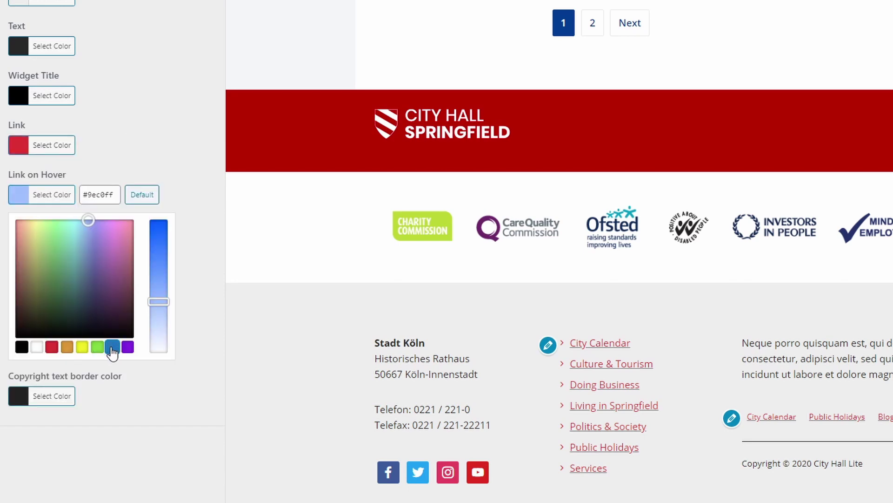
{"action": "left_click", "coordinate": [46, 198]}
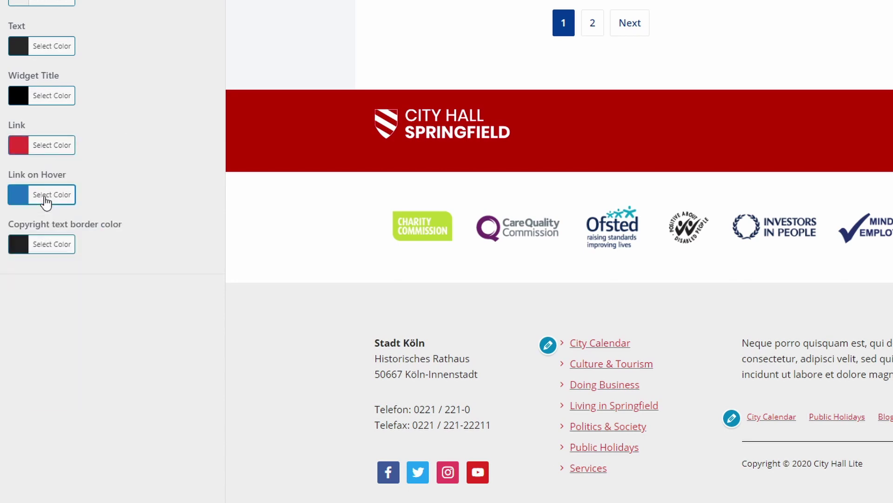
{"action": "left_click", "coordinate": [59, 246]}
{"action": "left_click", "coordinate": [19, 303]}
{"action": "left_click_drag", "start_coordinate": [19, 303], "coordinate": [7, 288]}
{"action": "left_click", "coordinate": [33, 263]}
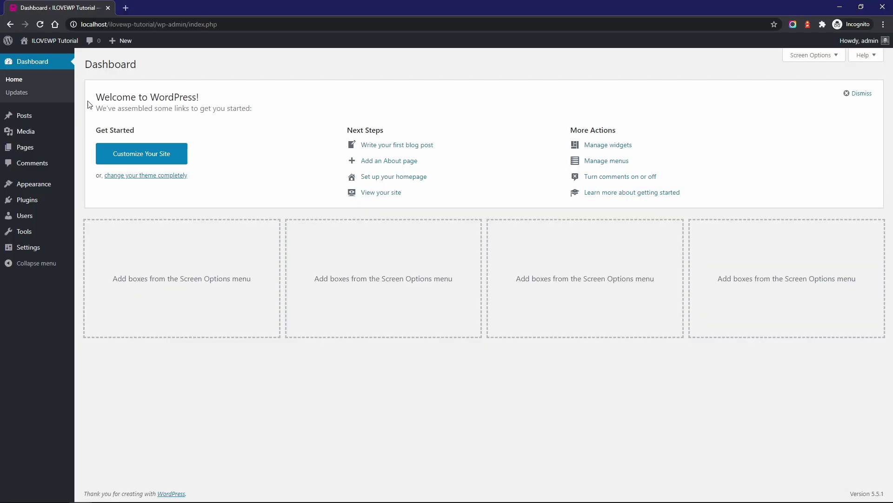
Step: Activate the City Hall Pro theme on the ILOVEWP Tutorial site and visit the site
{"action": "left_click", "coordinate": [91, 186]}
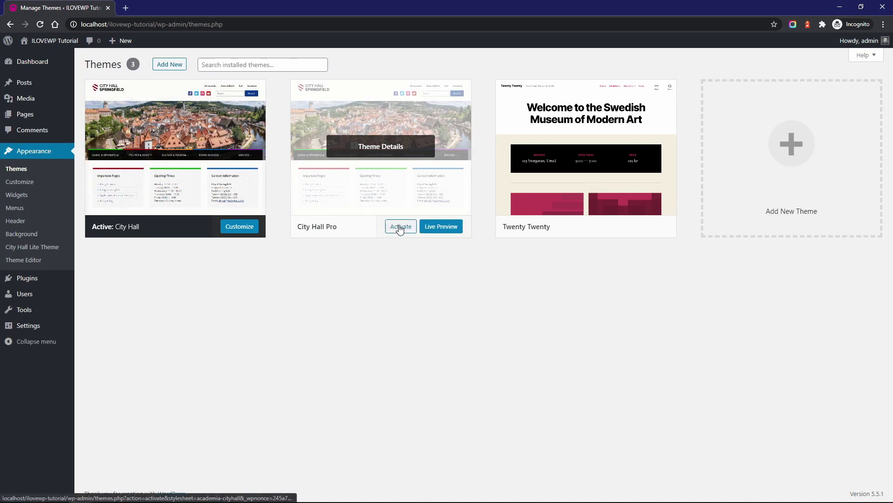
{"action": "left_click", "coordinate": [399, 228]}
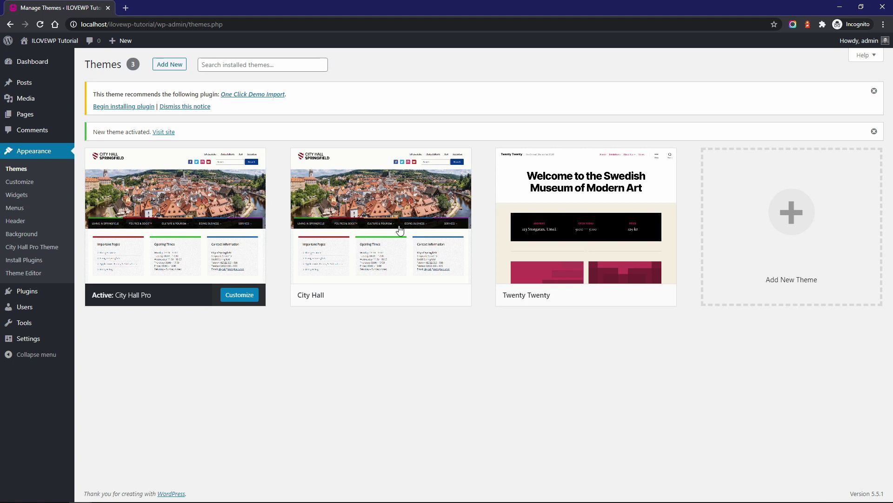
{"action": "mouse_move", "coordinate": [64, 44]}
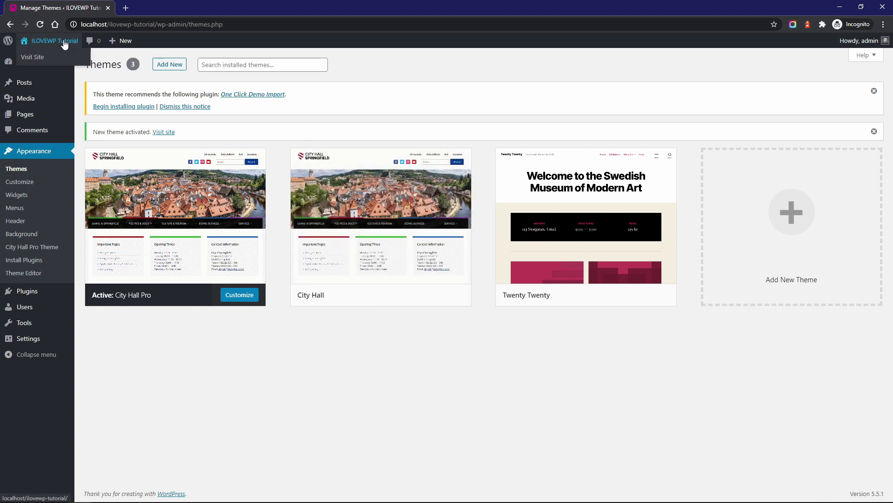
{"action": "left_click", "coordinate": [65, 44]}
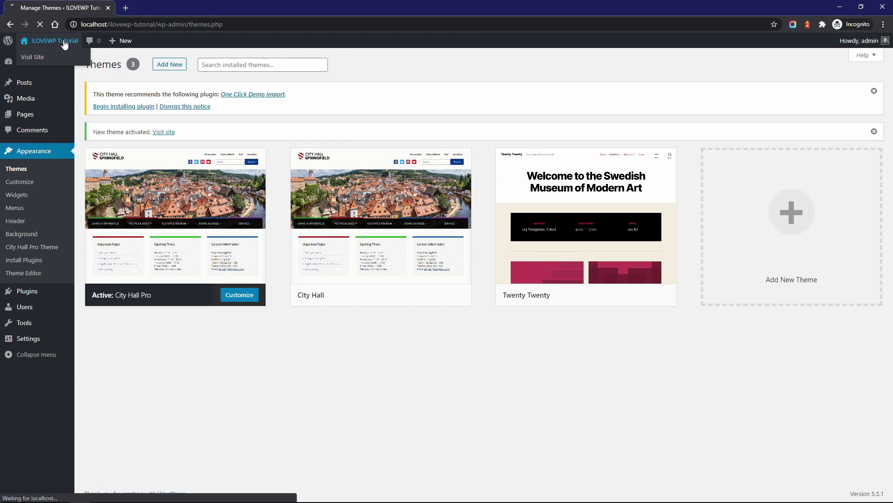
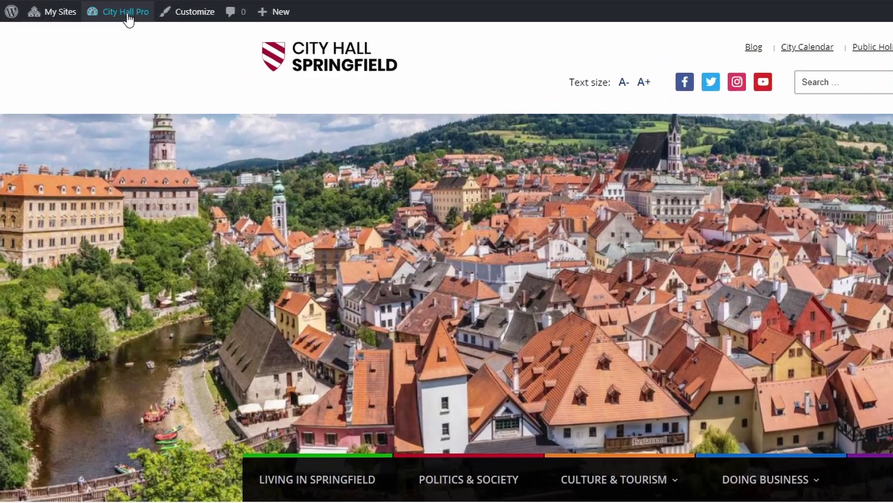
Step: Open the site's Widgets page and expand the Academia: Call to Action widget in Pre-Footer: Row 1, Right Side
{"action": "mouse_move", "coordinate": [90, 45]}
{"action": "left_click", "coordinate": [106, 69]}
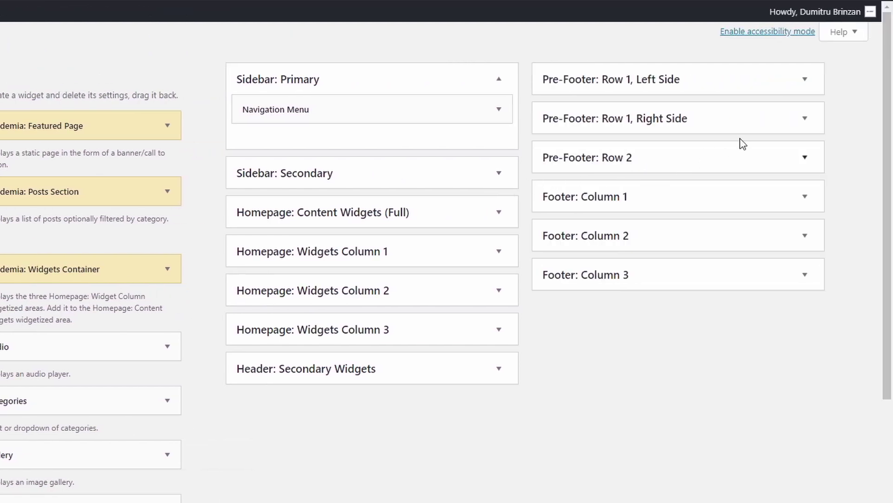
{"action": "left_click", "coordinate": [806, 120]}
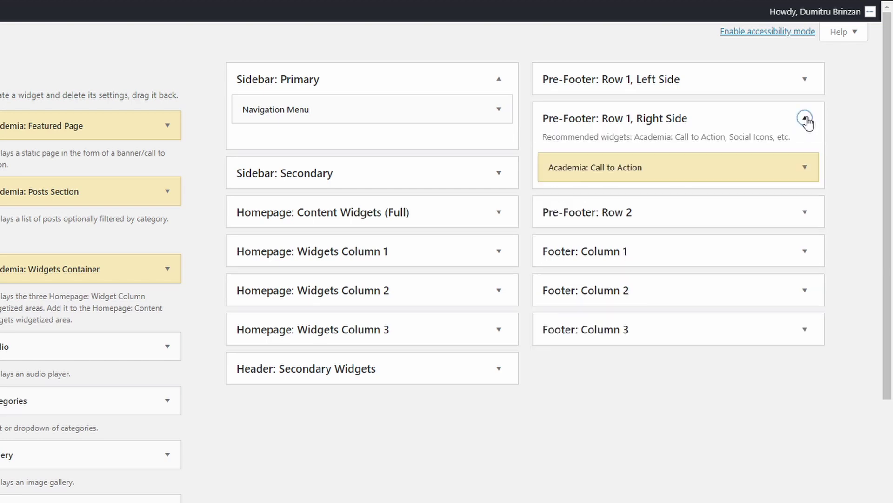
{"action": "left_click", "coordinate": [807, 167]}
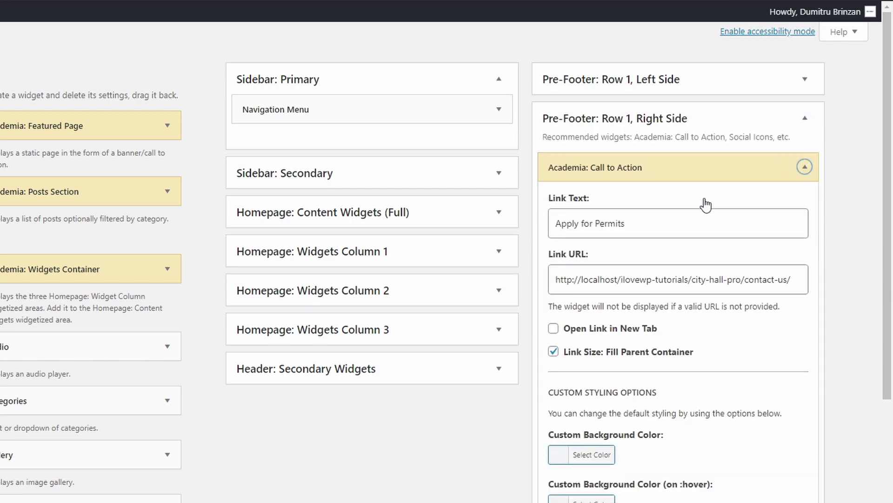
{"action": "scroll", "coordinate": [671, 271], "scroll_direction": "down", "scroll_amount": 3}
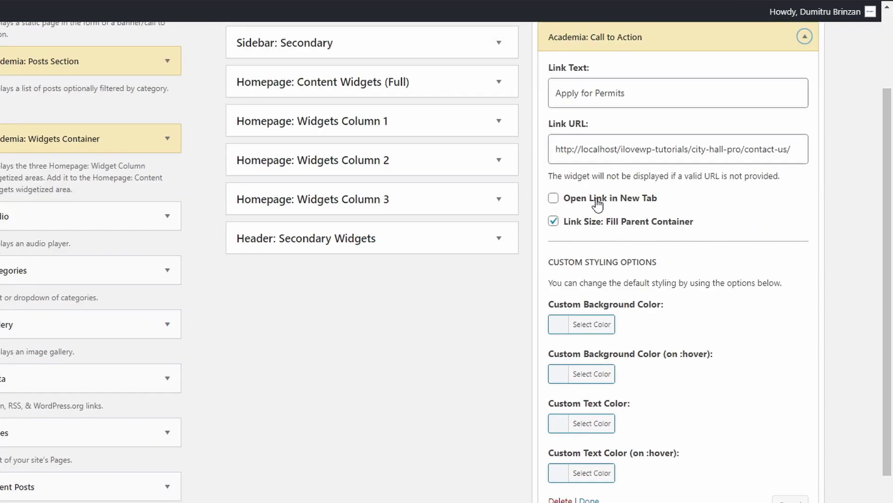
Step: Inspect the Call to Action widget's custom background colour pickers for normal and hover states, and collapse the widget
{"action": "left_click", "coordinate": [595, 323]}
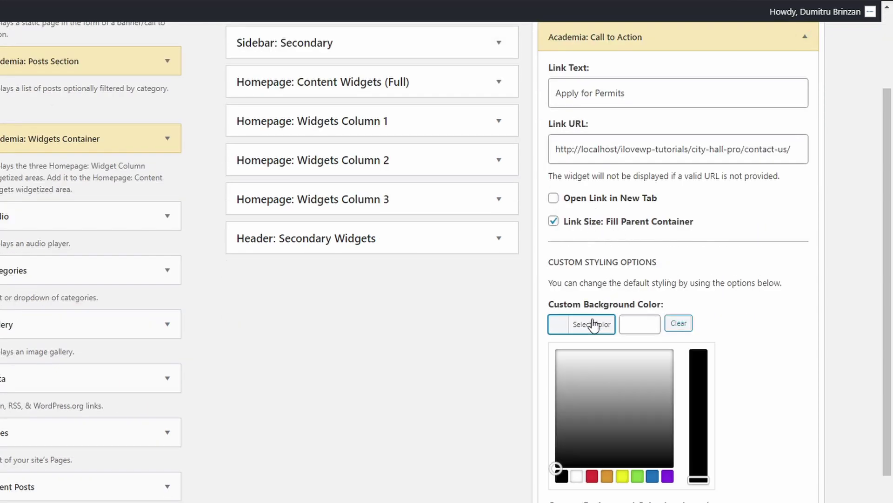
{"action": "left_click", "coordinate": [593, 324]}
{"action": "left_click", "coordinate": [591, 374]}
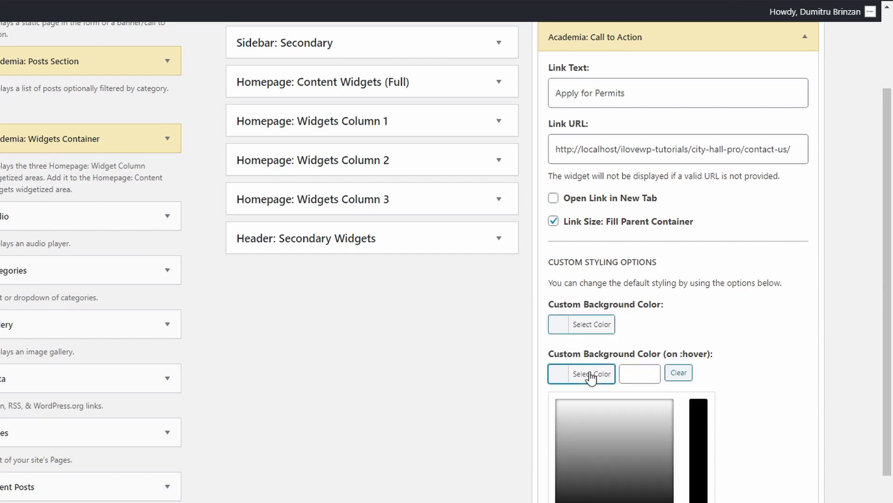
{"action": "left_click", "coordinate": [591, 375]}
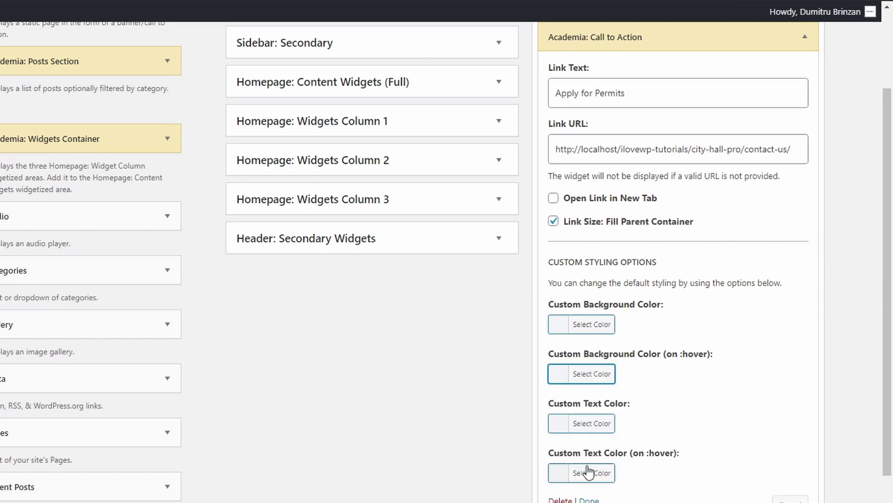
{"action": "scroll", "coordinate": [587, 458], "scroll_direction": "up", "scroll_amount": 3}
{"action": "left_click", "coordinate": [804, 169]}
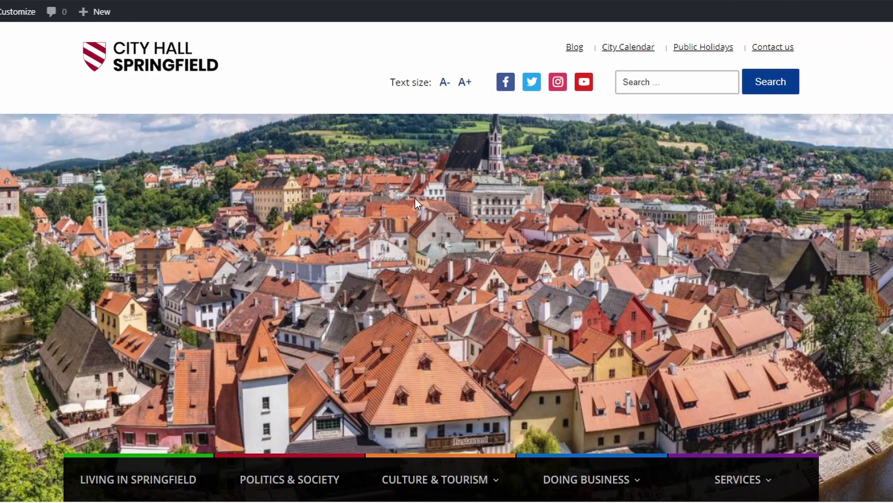
Step: Review the homepage's sidebar and footer, and expand the first Academia: Featured Page widget in Sidebar: Secondary
{"action": "scroll", "coordinate": [736, 372], "scroll_direction": "down", "scroll_amount": 15}
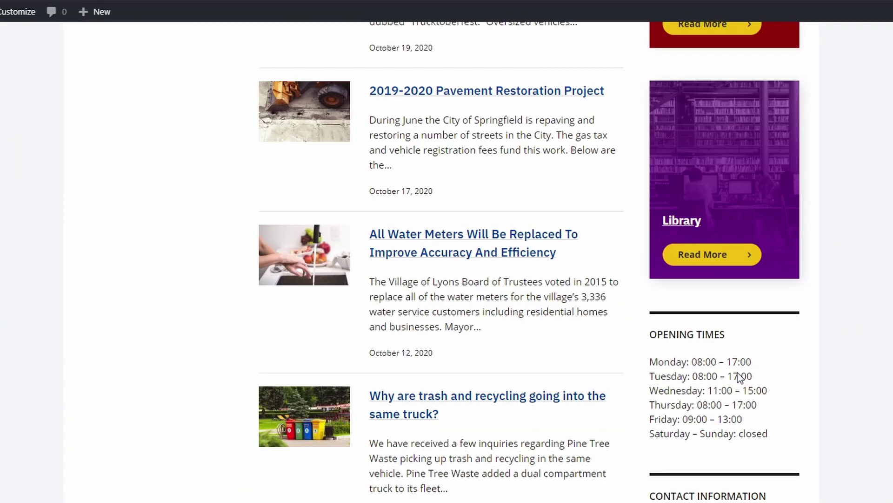
{"action": "scroll", "coordinate": [740, 376], "scroll_direction": "down", "scroll_amount": 10}
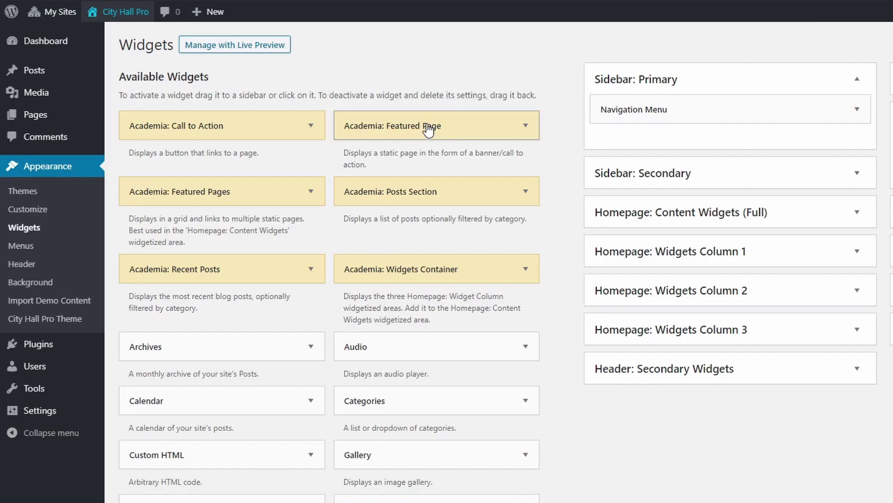
{"action": "left_click", "coordinate": [857, 174]}
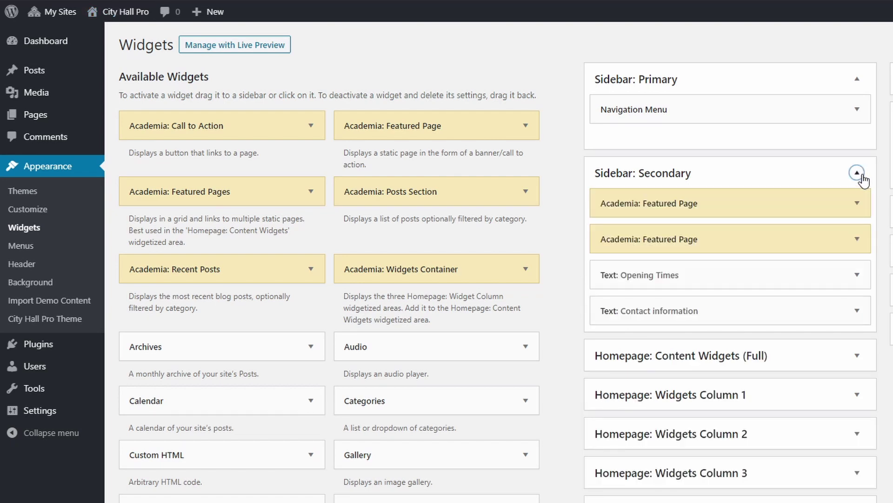
{"action": "left_click", "coordinate": [857, 204]}
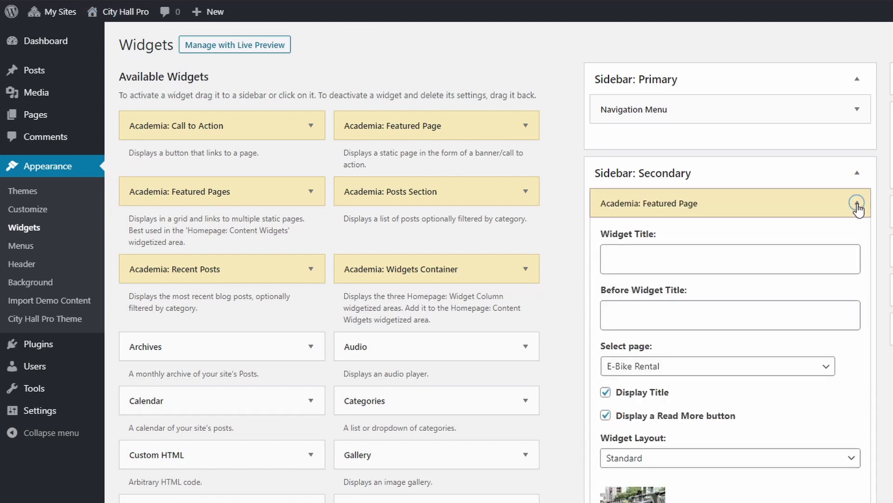
{"action": "scroll", "coordinate": [744, 233], "scroll_direction": "down", "scroll_amount": 3}
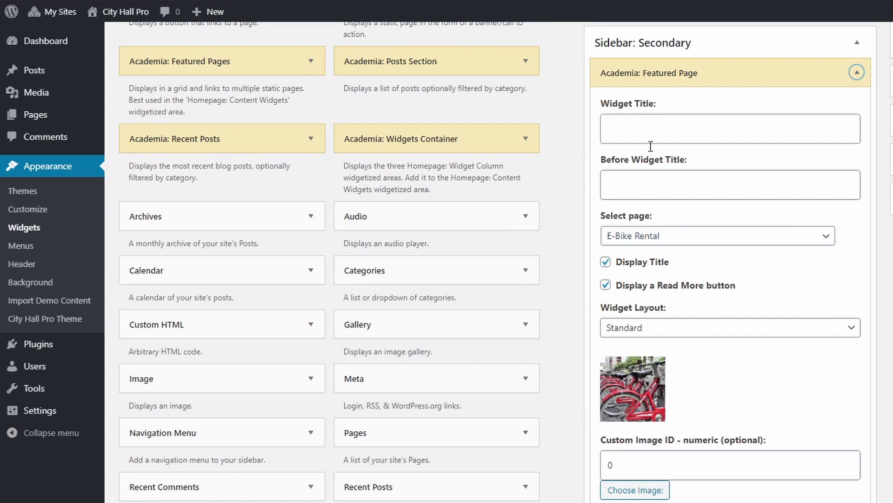
Step: Check the page and Widget Layout choices of the Featured Page widget, keeping the Standard layout
{"action": "left_click", "coordinate": [637, 239]}
{"action": "left_click", "coordinate": [635, 236]}
{"action": "left_click", "coordinate": [645, 328]}
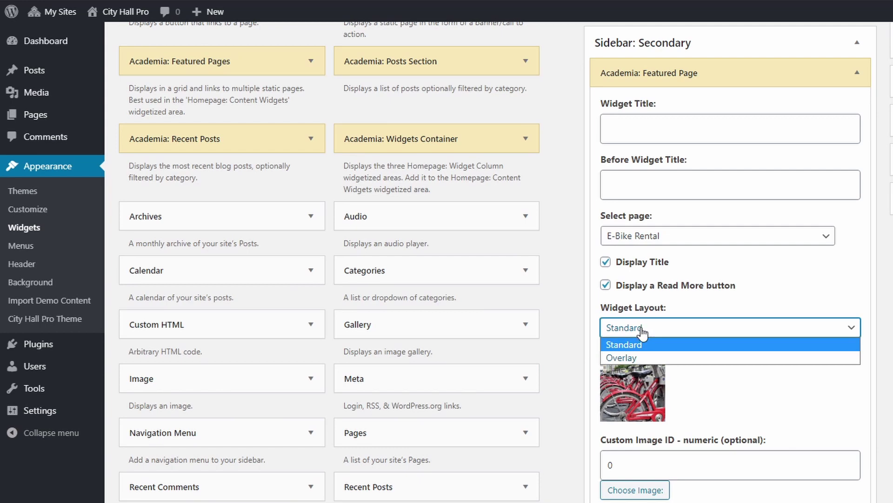
{"action": "left_click", "coordinate": [639, 343]}
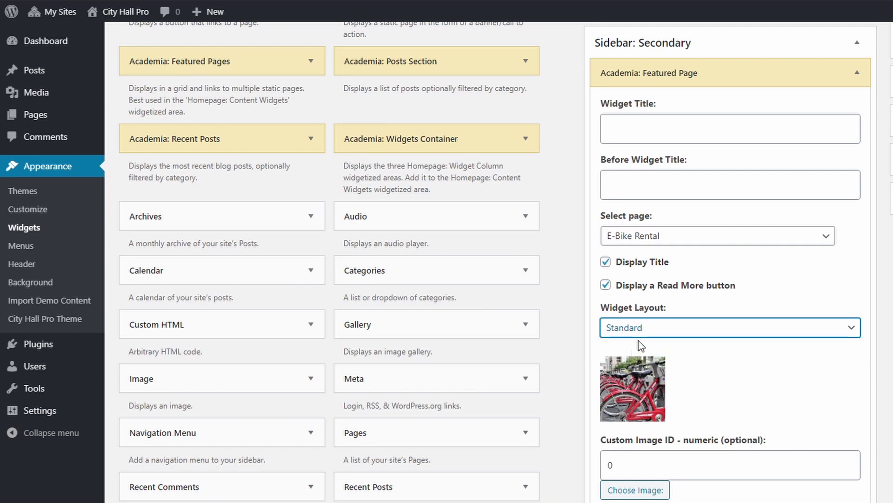
{"action": "scroll", "coordinate": [651, 339], "scroll_direction": "down", "scroll_amount": 1}
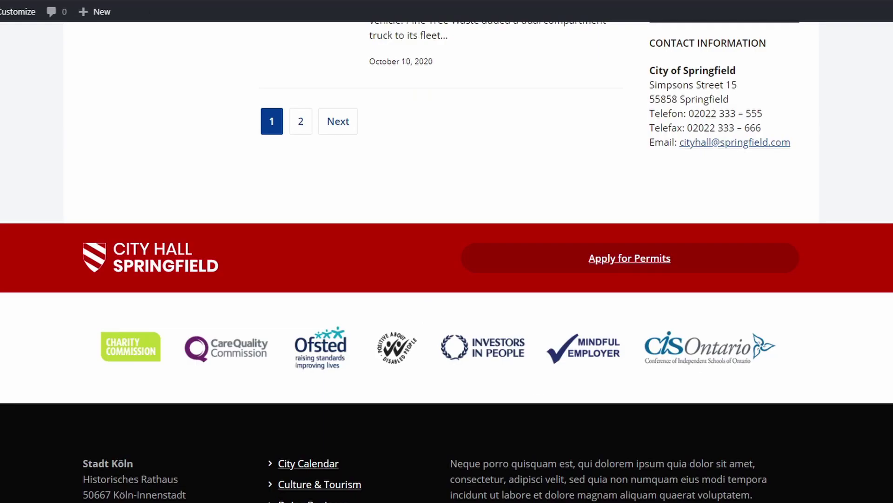
Step: Set the E-Bike Rental Featured Page widget's layout to Overlay
{"action": "scroll", "coordinate": [598, 269], "scroll_direction": "up", "scroll_amount": 20}
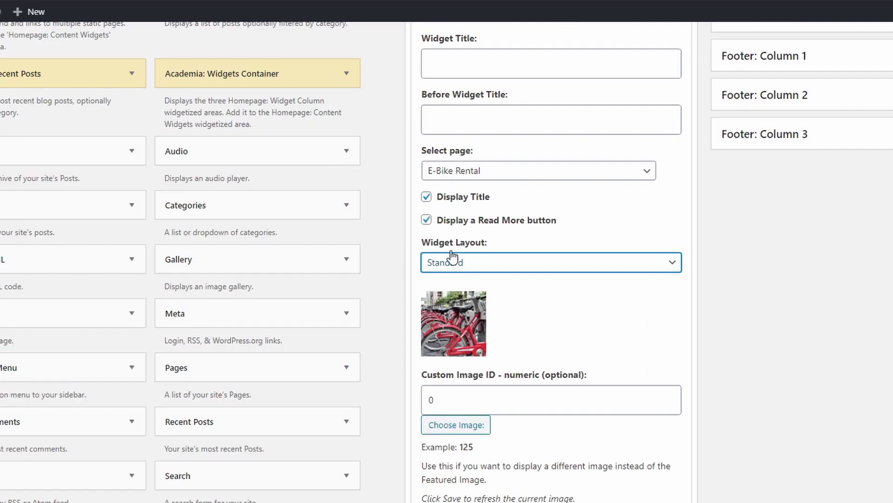
{"action": "left_click", "coordinate": [452, 261]}
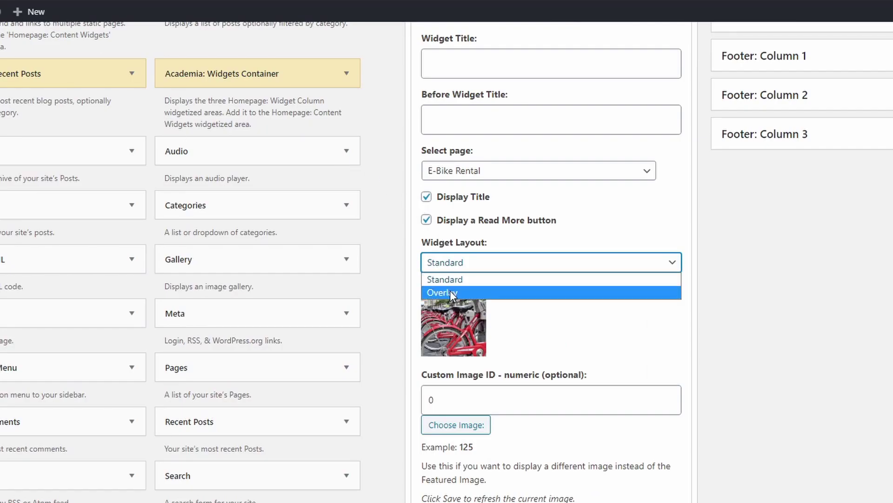
{"action": "left_click", "coordinate": [450, 292]}
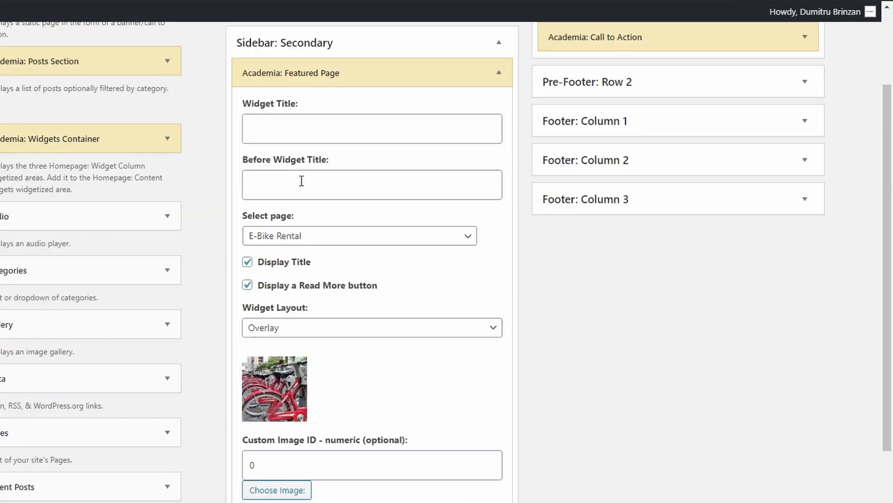
Step: Enter "Something" as the E-Bike Rental widget's Before Widget Title and set its layout to Standard
{"action": "left_click", "coordinate": [293, 187]}
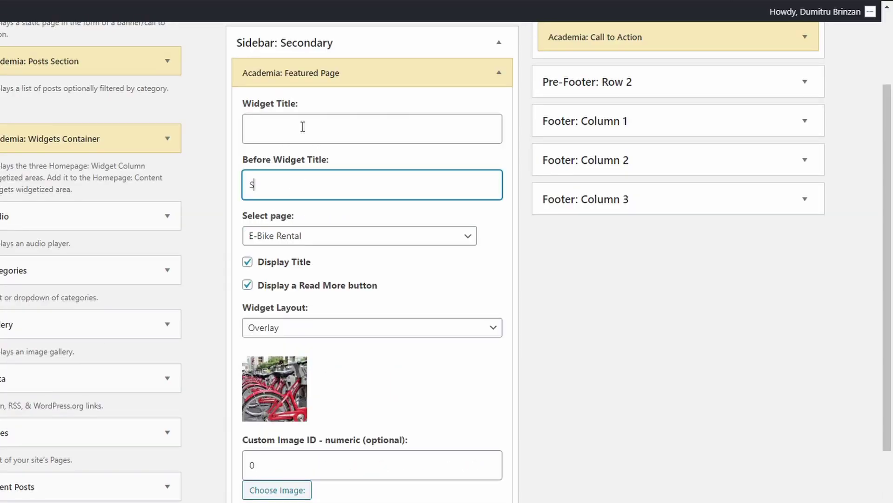
{"action": "type", "text": "Something"}
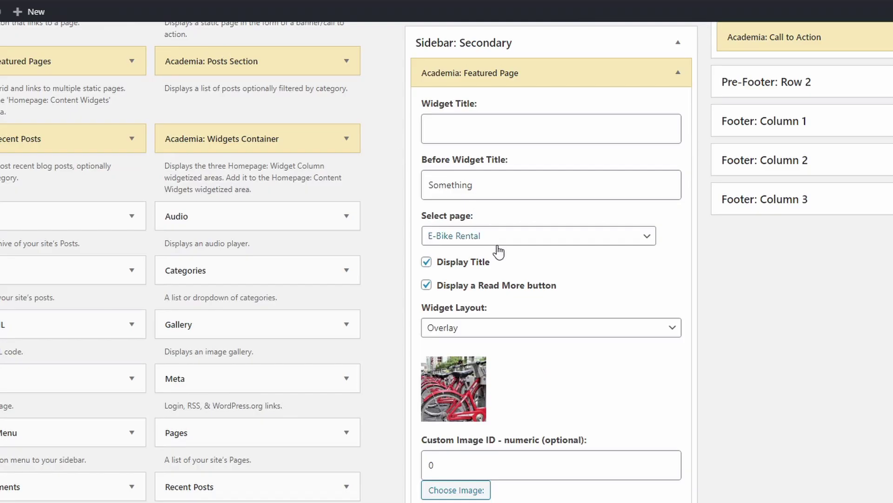
{"action": "left_click", "coordinate": [480, 327]}
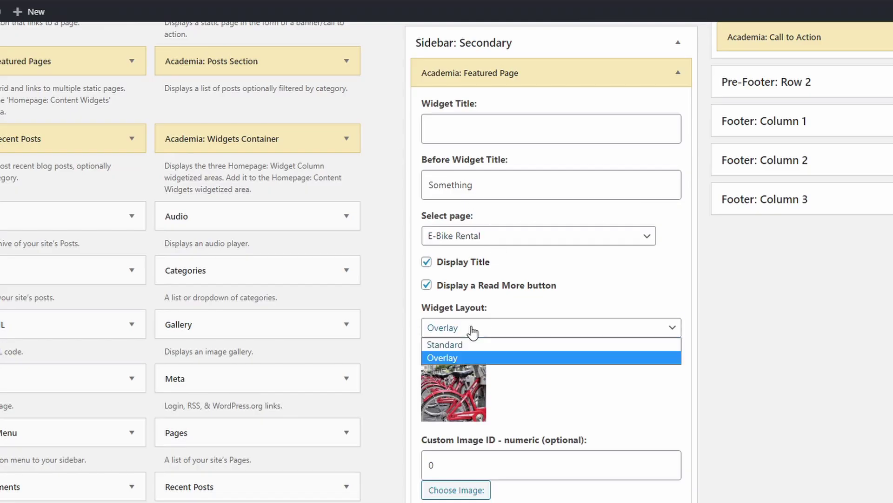
{"action": "left_click", "coordinate": [456, 345]}
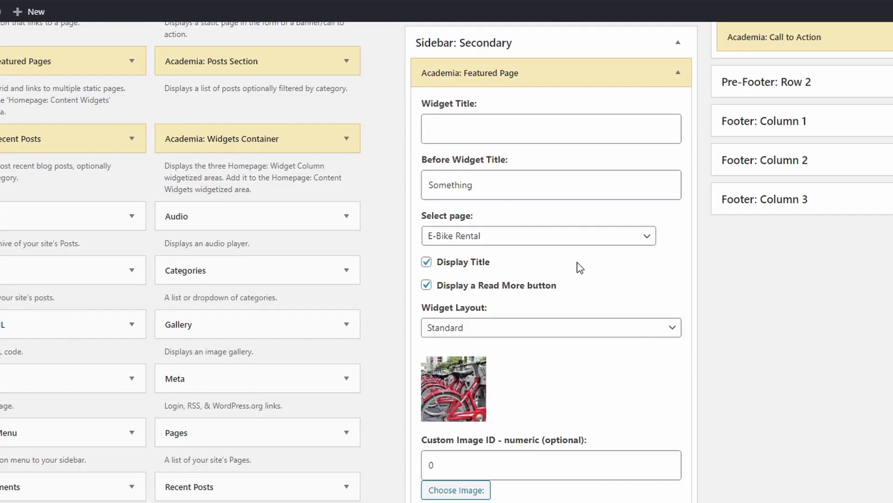
Step: Choose the food photo food-1050813_1920 from the Media Library as the E-Bike Rental widget's custom image
{"action": "scroll", "coordinate": [562, 298], "scroll_direction": "down", "scroll_amount": 4}
{"action": "left_click", "coordinate": [461, 295]}
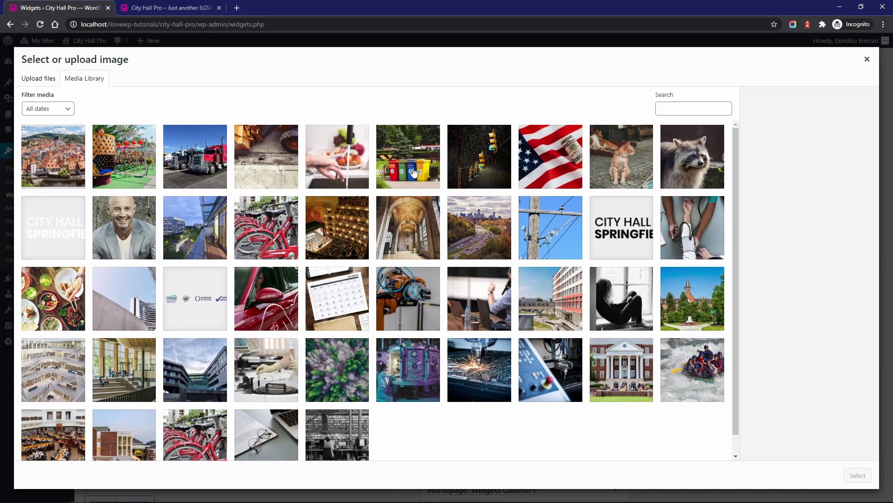
{"action": "left_click", "coordinate": [413, 172]}
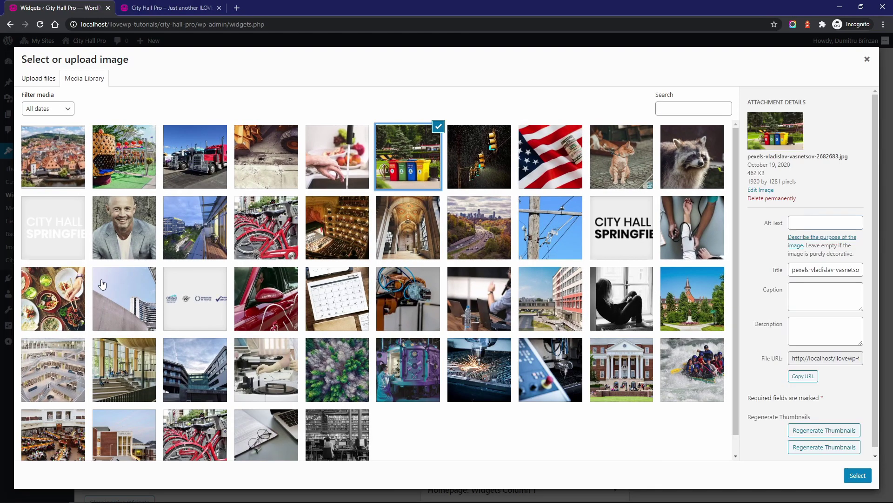
{"action": "left_click", "coordinate": [65, 297]}
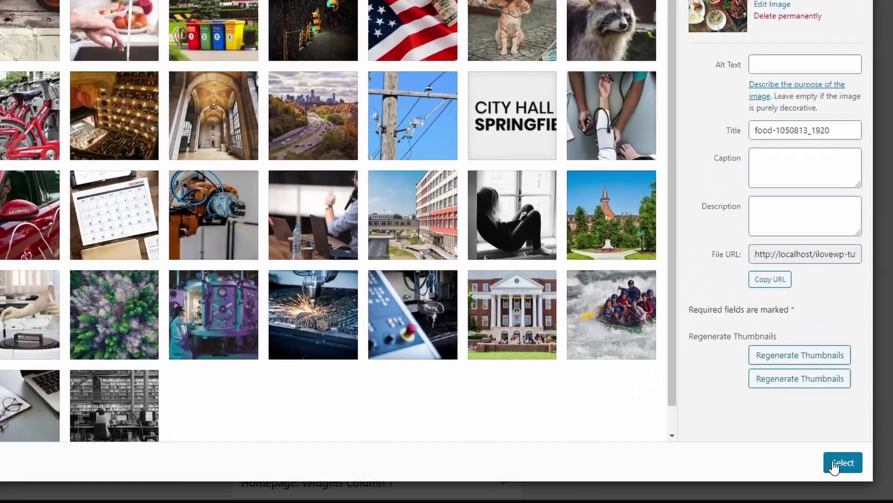
{"action": "left_click", "coordinate": [857, 475]}
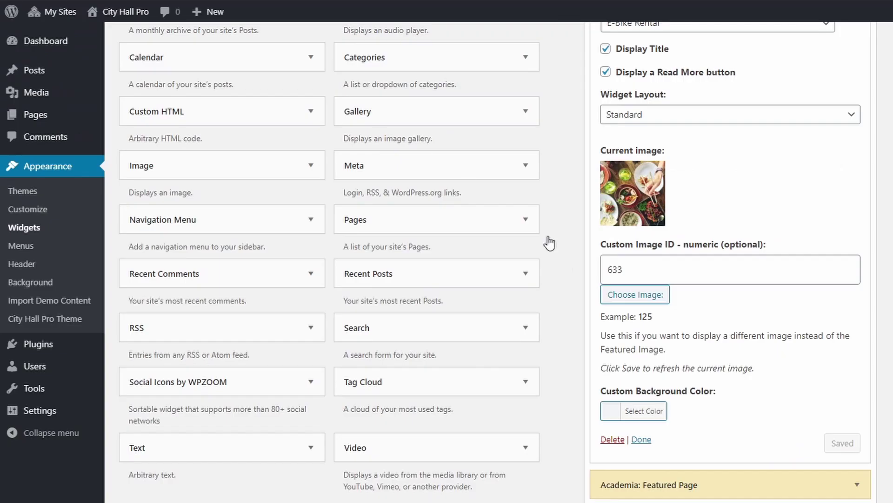
Step: Set the E-Bike Rental widget's custom background colour to dark blue #241aaf and save the widget
{"action": "left_click", "coordinate": [645, 411]}
{"action": "scroll", "coordinate": [651, 412], "scroll_direction": "down", "scroll_amount": 1}
{"action": "left_click", "coordinate": [705, 497]}
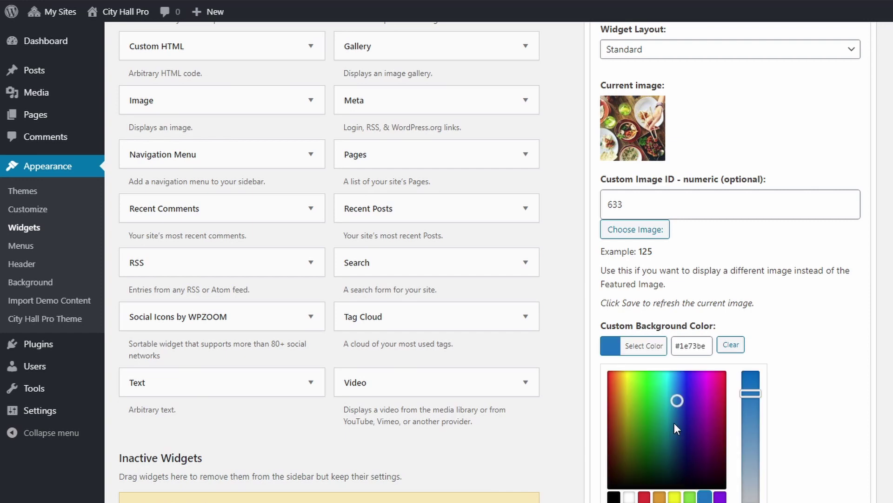
{"action": "left_click_drag", "start_coordinate": [679, 414], "coordinate": [689, 407]}
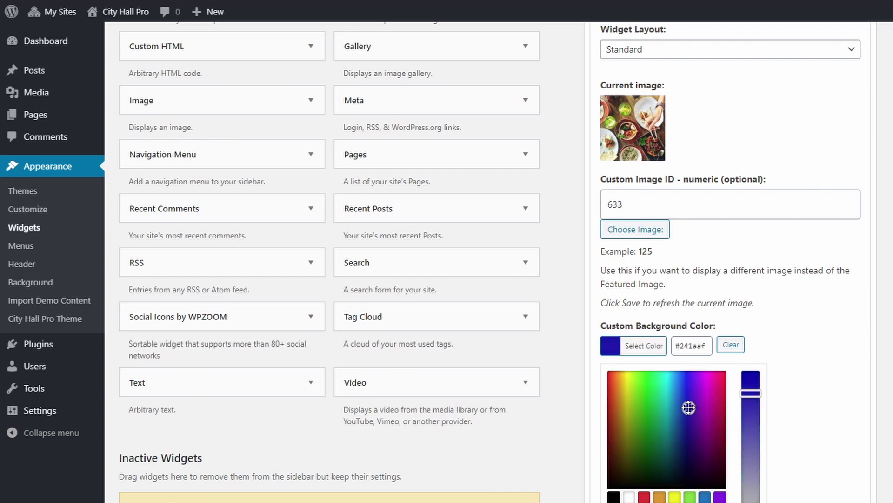
{"action": "left_click", "coordinate": [636, 345]}
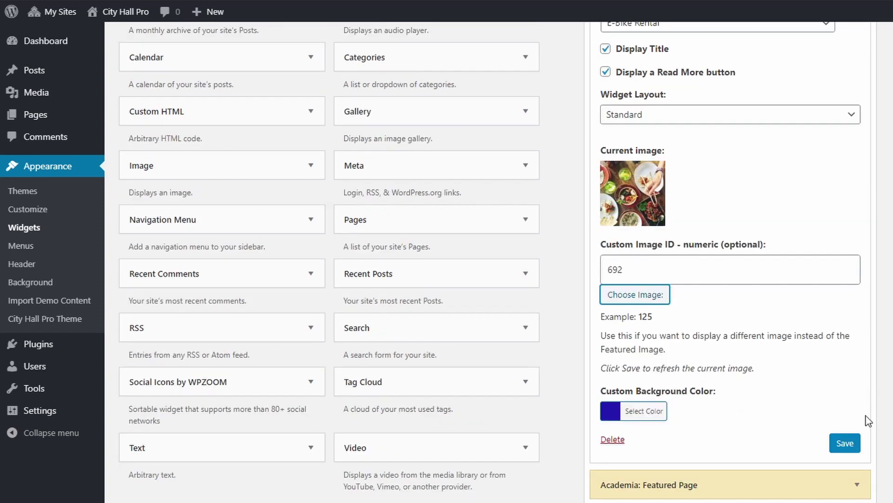
{"action": "left_click", "coordinate": [844, 442]}
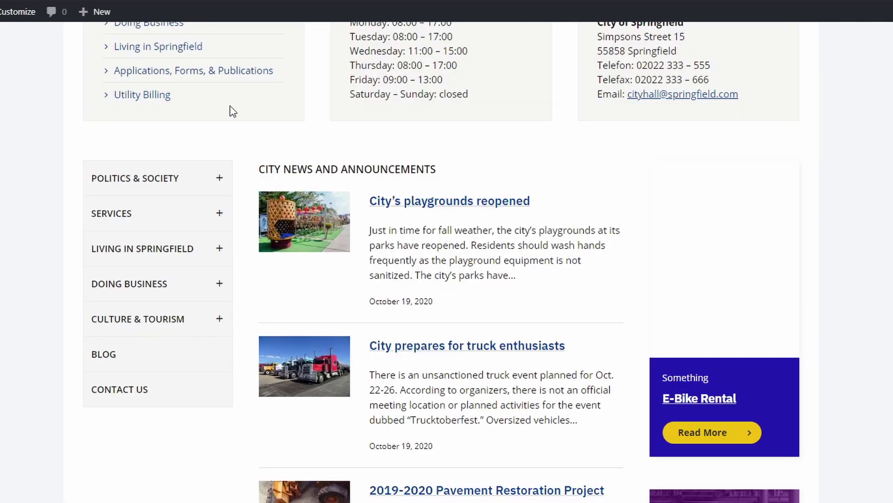
Step: Open the City Museum Springfield page under Culture & Tourism and open its editor in a new tab
{"action": "scroll", "coordinate": [308, 200], "scroll_direction": "up", "scroll_amount": 8}
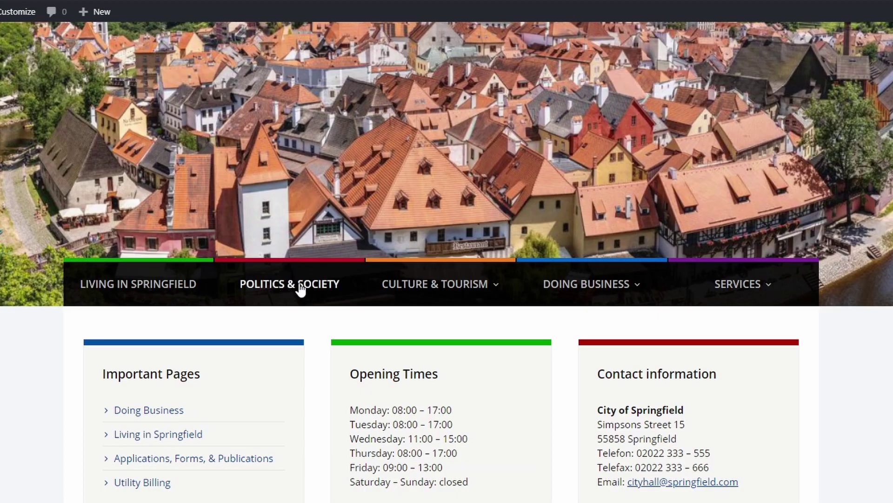
{"action": "scroll", "coordinate": [294, 285], "scroll_direction": "down", "scroll_amount": 1}
{"action": "mouse_move", "coordinate": [421, 225]}
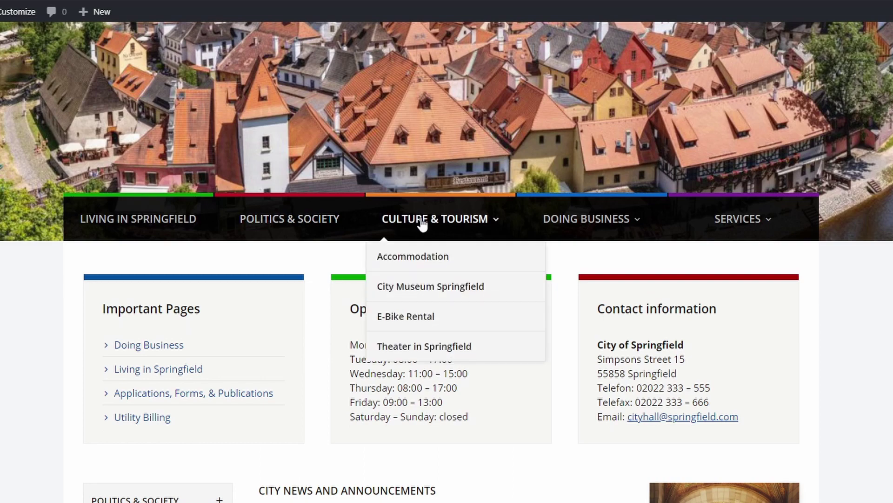
{"action": "left_click", "coordinate": [400, 287]}
{"action": "scroll", "coordinate": [402, 279], "scroll_direction": "down", "scroll_amount": 7}
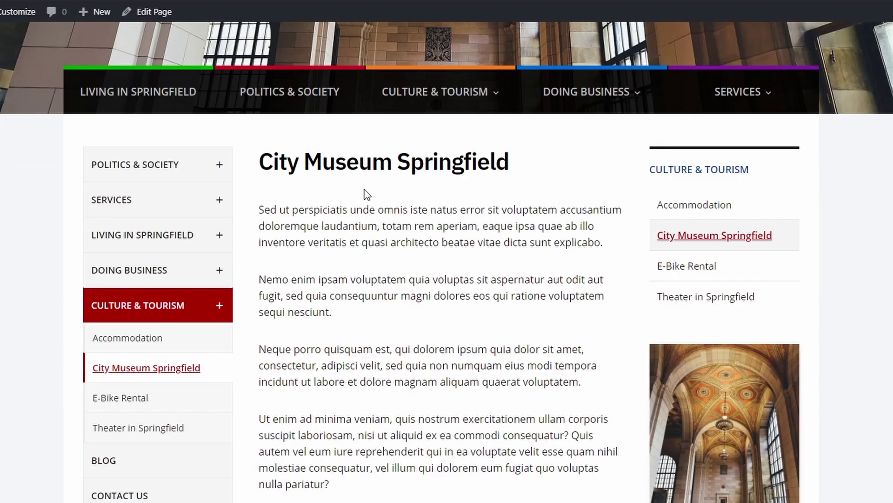
{"action": "right_click", "coordinate": [154, 11]}
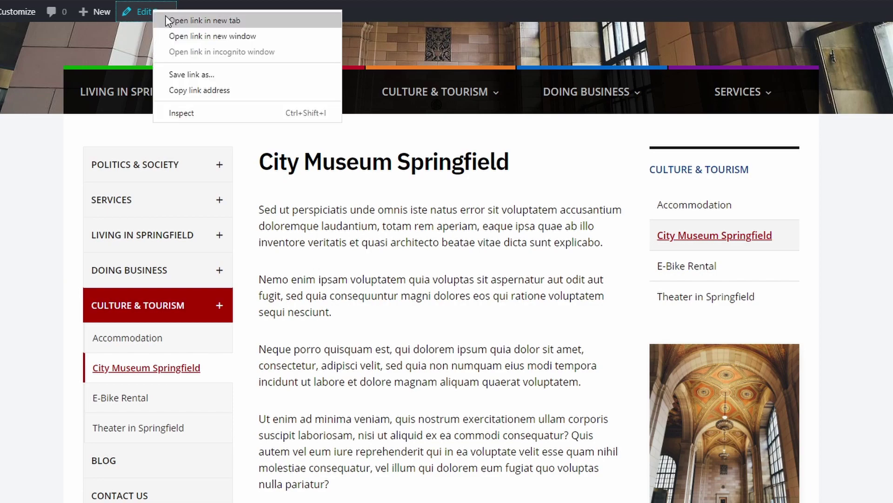
{"action": "left_click", "coordinate": [166, 18]}
{"action": "left_click", "coordinate": [200, 0]}
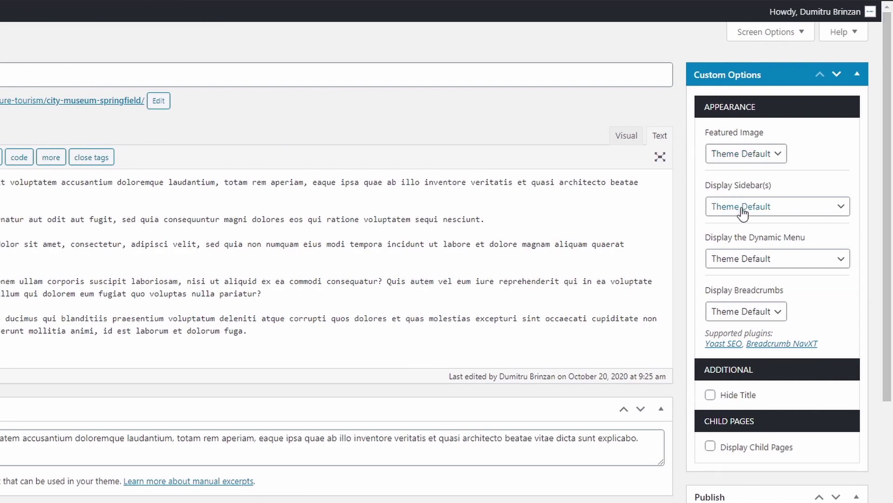
Step: Set the City Museum Springfield page to Only Primary (left) Sidebar, hide its title and update the page
{"action": "left_click", "coordinate": [742, 208]}
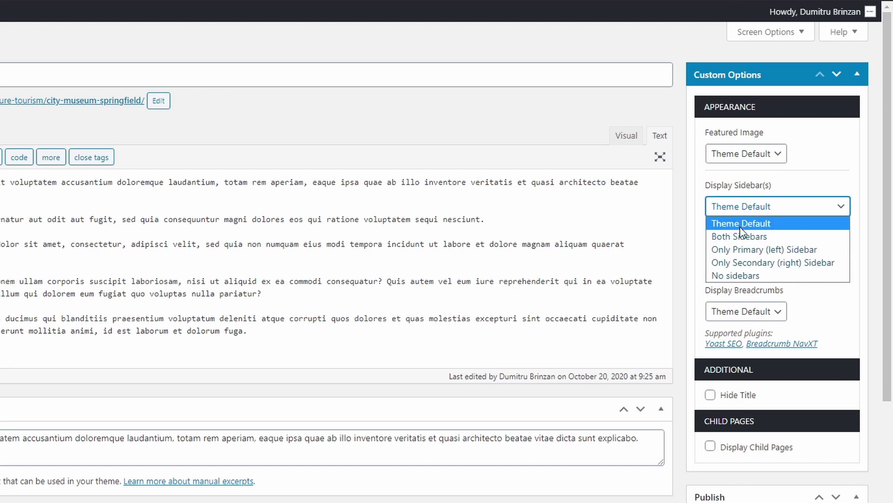
{"action": "left_click", "coordinate": [737, 249]}
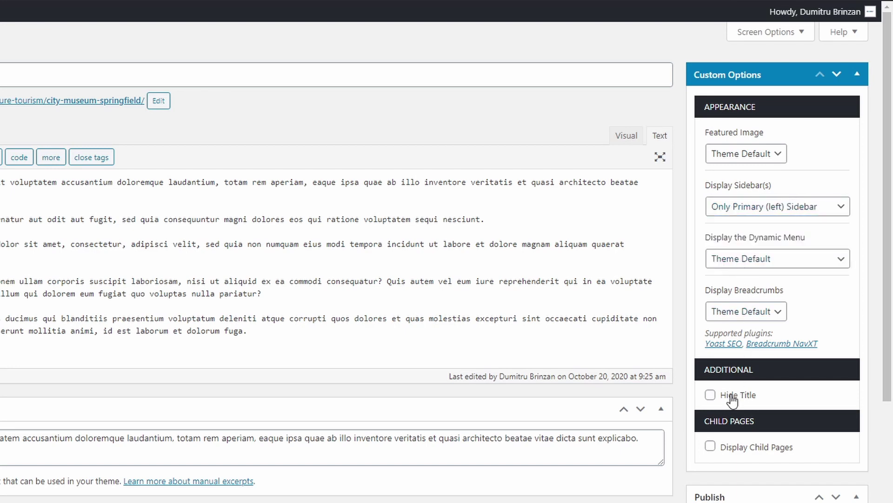
{"action": "left_click", "coordinate": [733, 394]}
{"action": "scroll", "coordinate": [735, 395], "scroll_direction": "down", "scroll_amount": 3}
{"action": "left_click", "coordinate": [839, 493]}
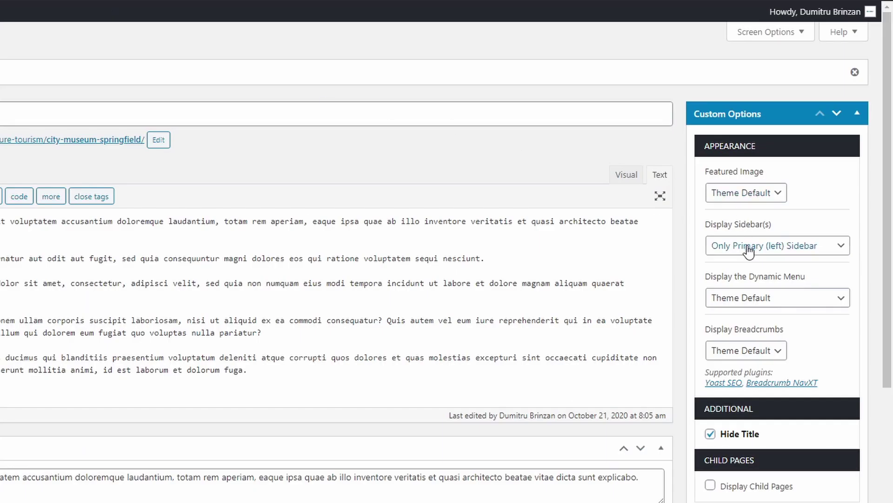
Step: Set the City Museum Springfield page to Only Secondary (right) Sidebar, turn off Hide Title and update the page
{"action": "left_click", "coordinate": [747, 248]}
{"action": "left_click", "coordinate": [750, 301]}
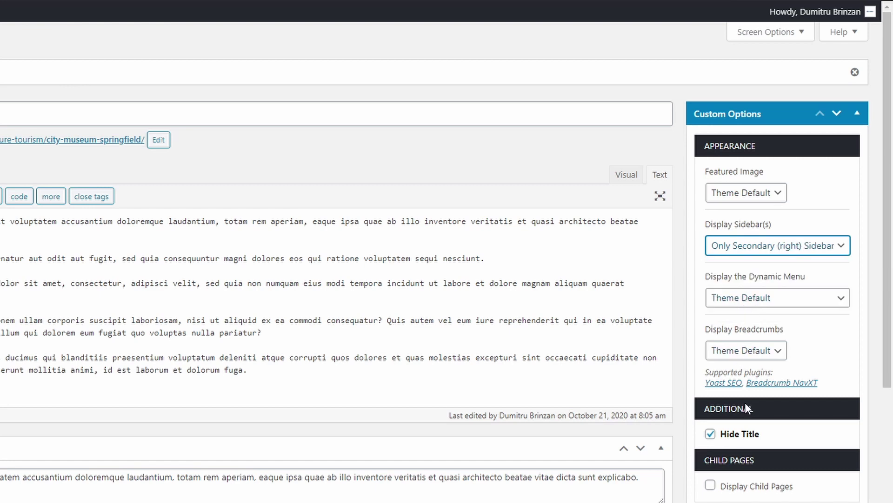
{"action": "left_click", "coordinate": [743, 436]}
{"action": "scroll", "coordinate": [763, 442], "scroll_direction": "down", "scroll_amount": 1}
{"action": "left_click", "coordinate": [837, 501]}
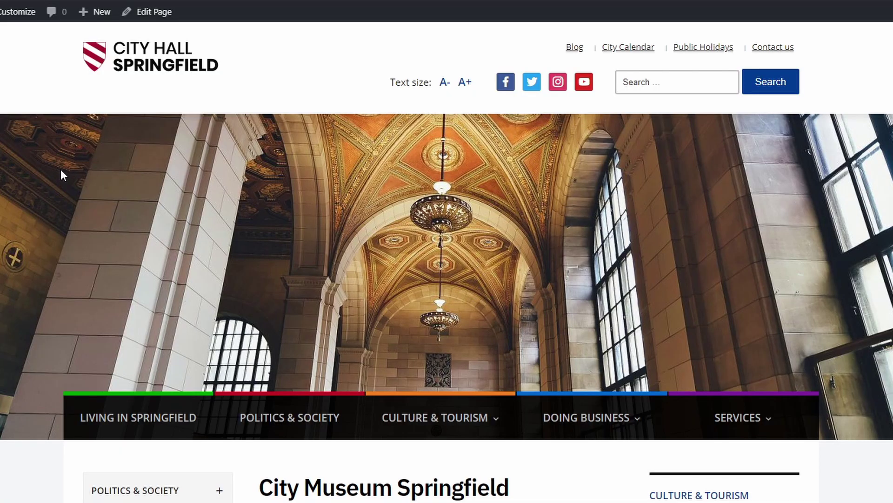
Step: Go to the Culture & Tourism page on the site and open its editor in a new tab
{"action": "scroll", "coordinate": [61, 171], "scroll_direction": "down", "scroll_amount": 4}
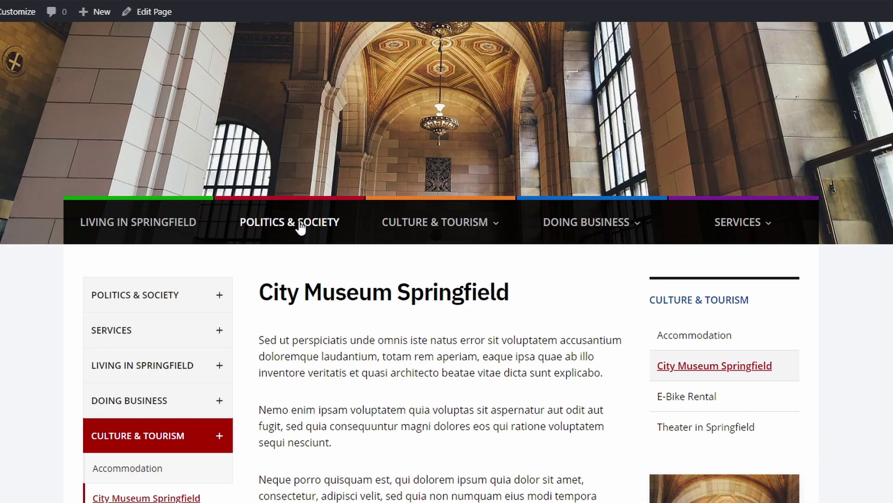
{"action": "left_click", "coordinate": [423, 227]}
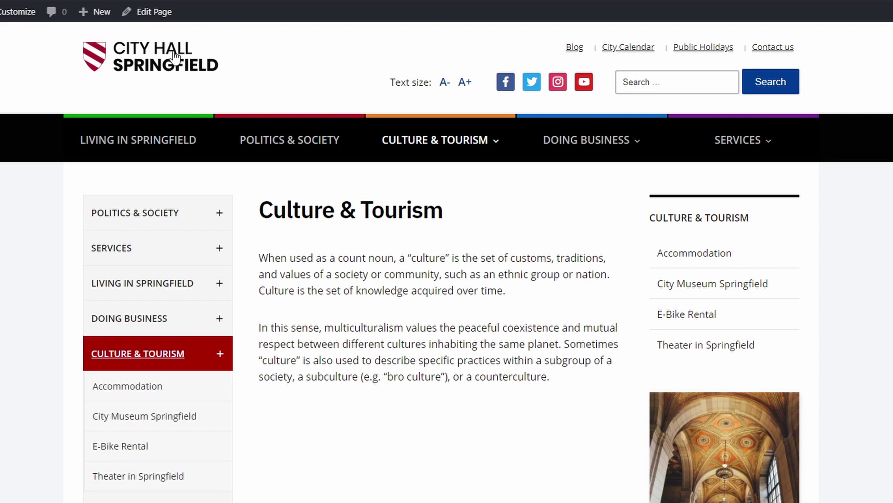
{"action": "right_click", "coordinate": [149, 12]}
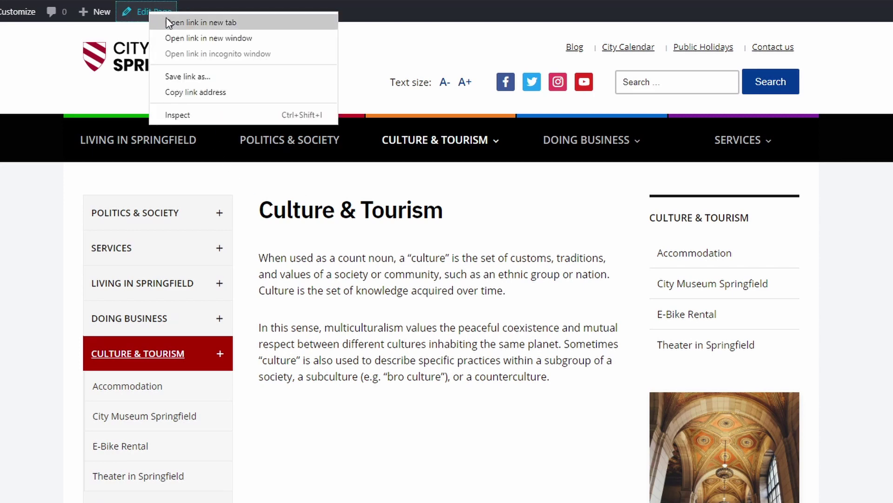
{"action": "left_click", "coordinate": [170, 24]}
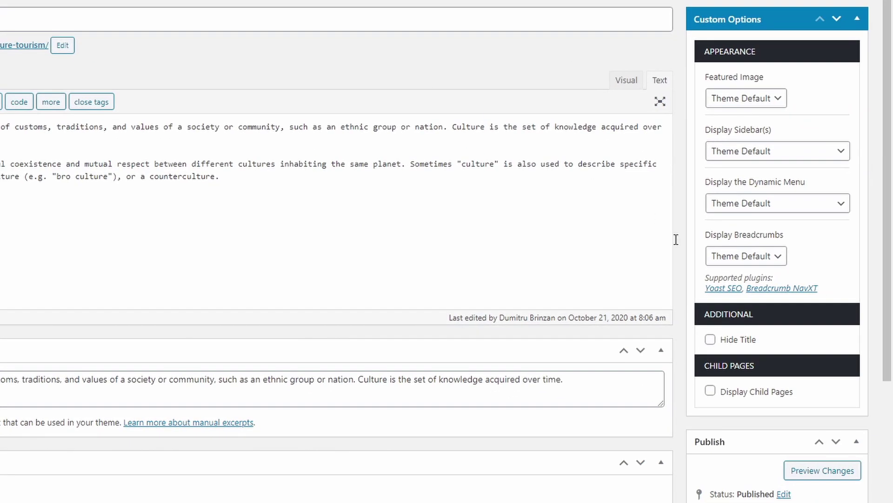
Step: Enable Display Child Pages for the Culture & Tourism page, update it and review the child page list on the site
{"action": "left_click", "coordinate": [755, 391]}
{"action": "scroll", "coordinate": [753, 398], "scroll_direction": "down", "scroll_amount": 3}
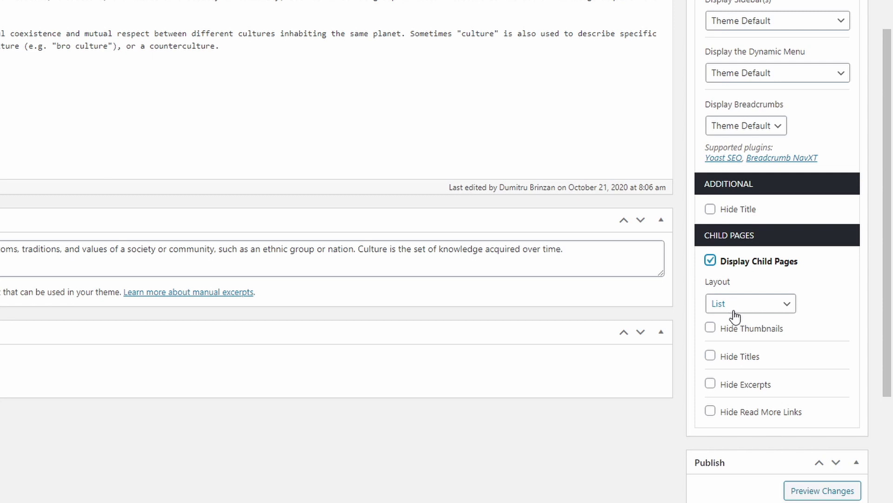
{"action": "scroll", "coordinate": [749, 345], "scroll_direction": "down", "scroll_amount": 3}
{"action": "left_click", "coordinate": [832, 457]}
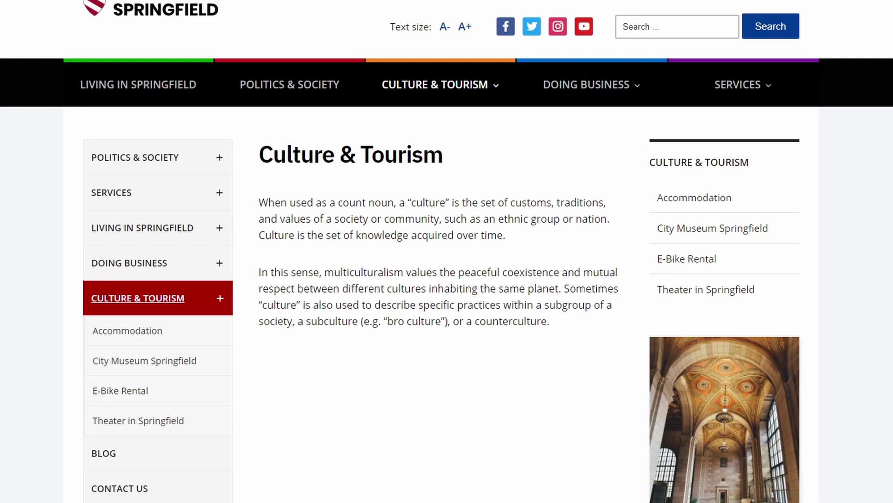
{"action": "scroll", "coordinate": [409, 200], "scroll_direction": "down", "scroll_amount": 5}
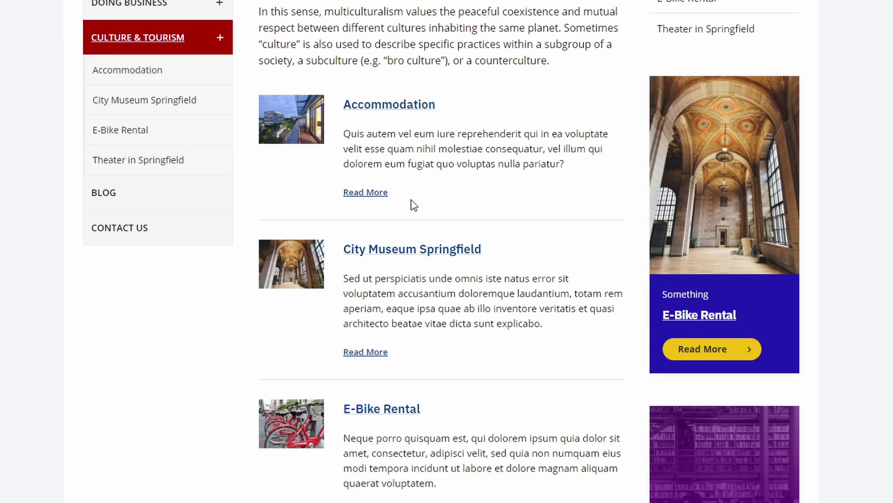
{"action": "scroll", "coordinate": [414, 205], "scroll_direction": "down", "scroll_amount": 4}
{"action": "scroll", "coordinate": [414, 204], "scroll_direction": "up", "scroll_amount": 9}
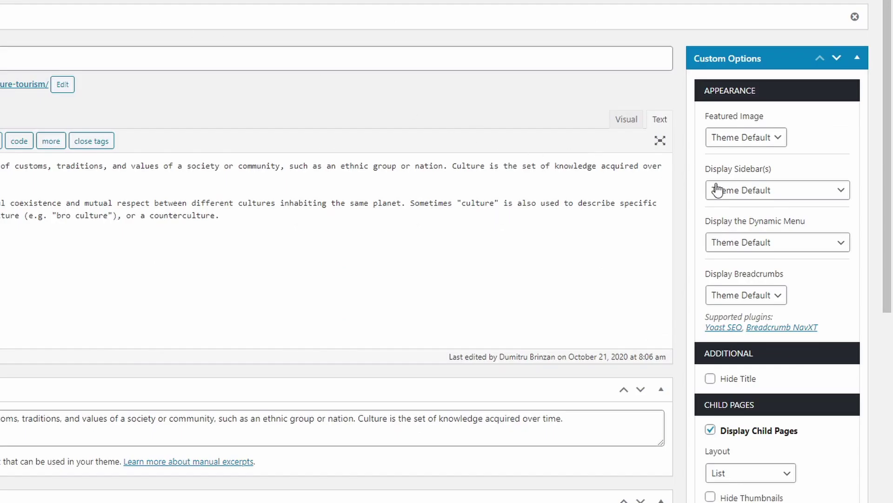
Step: Set Culture & Tourism to Only Primary (left) Sidebar with child pages in Grid - 2 Columns, update it and review the page
{"action": "left_click", "coordinate": [744, 196]}
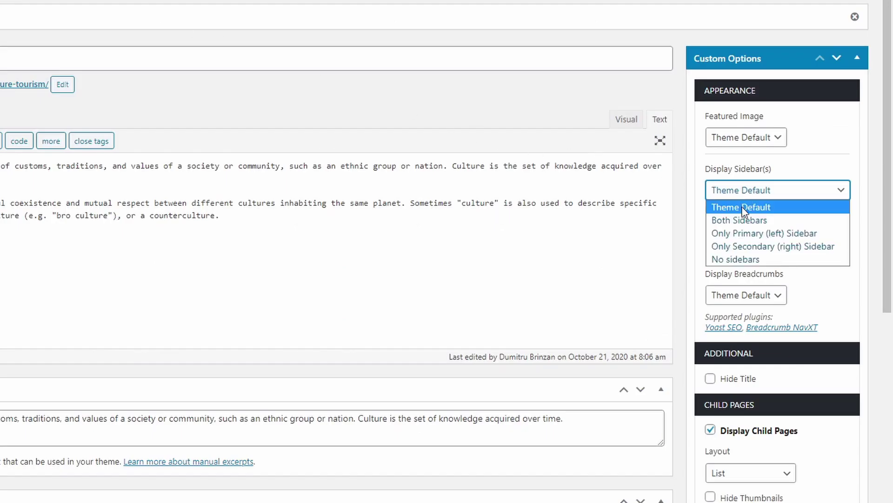
{"action": "left_click", "coordinate": [741, 231]}
{"action": "scroll", "coordinate": [747, 248], "scroll_direction": "down", "scroll_amount": 2}
{"action": "scroll", "coordinate": [750, 248], "scroll_direction": "down", "scroll_amount": 1}
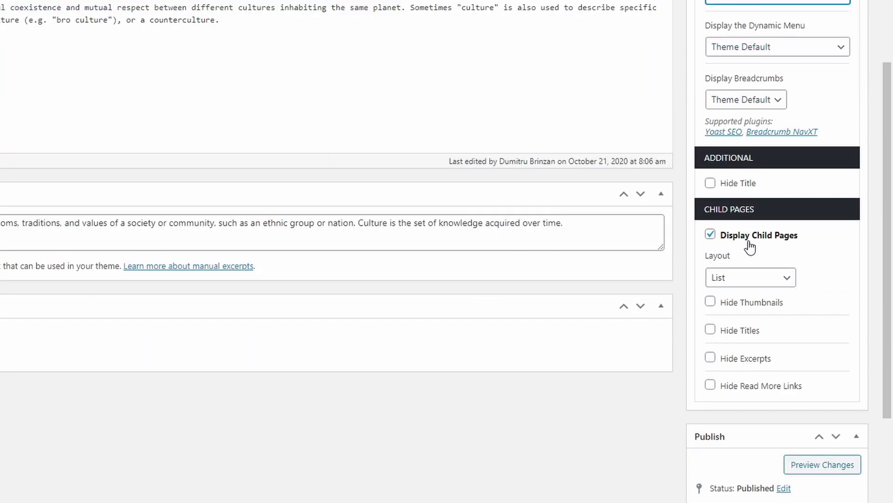
{"action": "left_click", "coordinate": [733, 279]}
{"action": "left_click", "coordinate": [731, 307]}
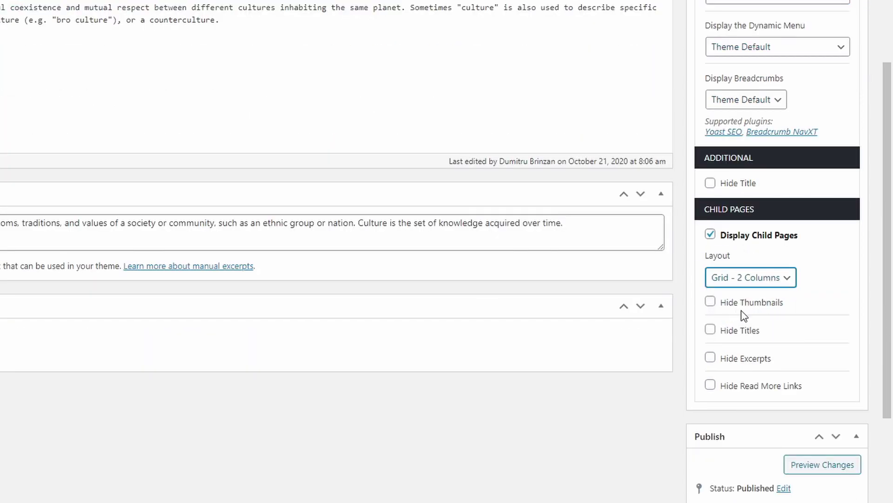
{"action": "scroll", "coordinate": [745, 316], "scroll_direction": "down", "scroll_amount": 1}
{"action": "left_click", "coordinate": [840, 498]}
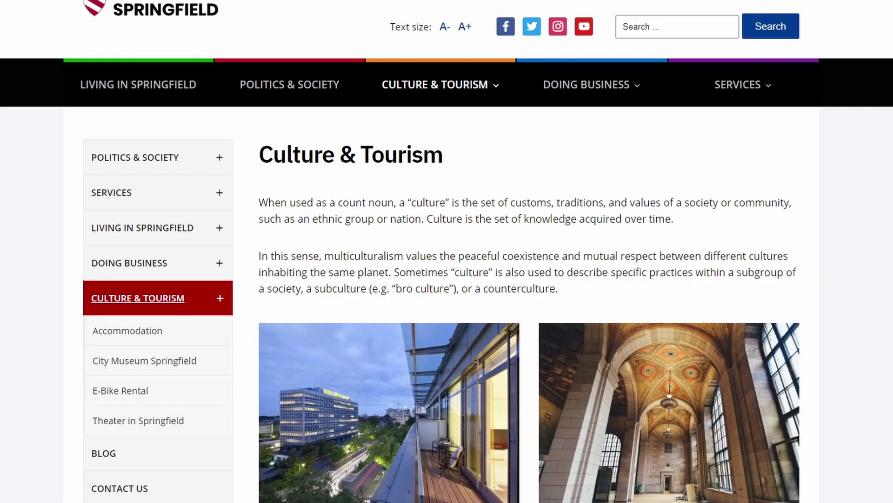
{"action": "scroll", "coordinate": [608, 298], "scroll_direction": "down", "scroll_amount": 10}
{"action": "scroll", "coordinate": [607, 297], "scroll_direction": "up", "scroll_amount": 10}
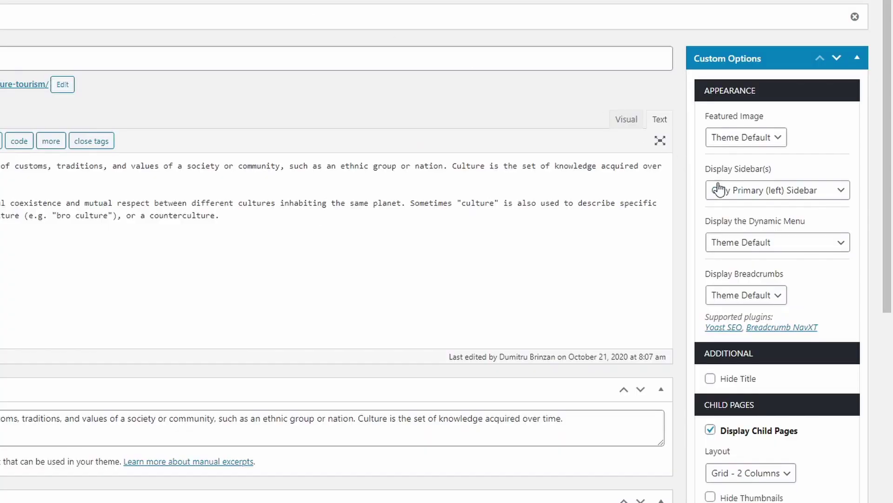
Step: Set Culture & Tourism to No sidebars with child pages in Grid - 4 Columns, update it and review the reloaded page
{"action": "left_click", "coordinate": [719, 189]}
{"action": "left_click", "coordinate": [739, 260]}
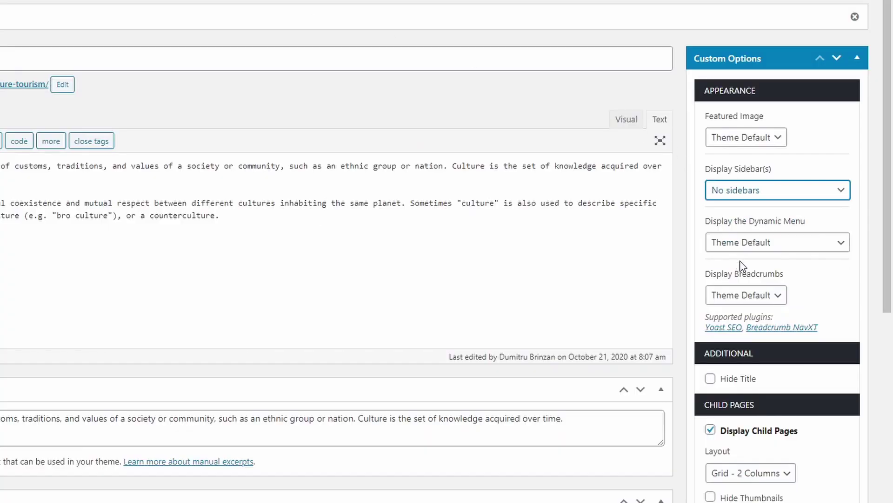
{"action": "scroll", "coordinate": [742, 265], "scroll_direction": "down", "scroll_amount": 4}
{"action": "left_click", "coordinate": [744, 278]}
{"action": "left_click", "coordinate": [740, 333]}
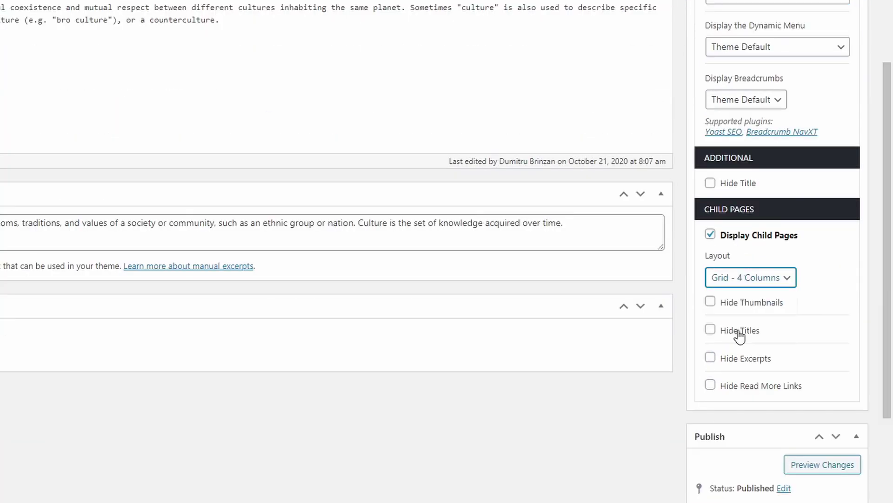
{"action": "scroll", "coordinate": [163, 85], "scroll_direction": "up", "scroll_amount": 4}
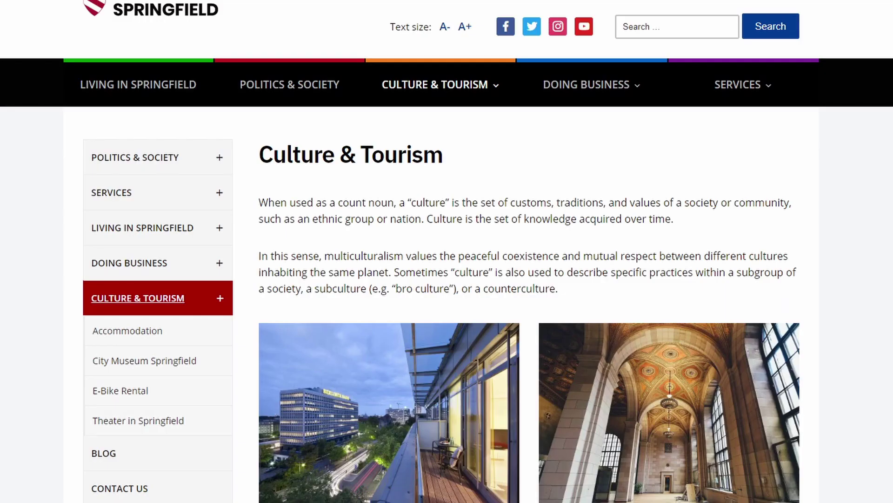
{"action": "key", "text": "F5"}
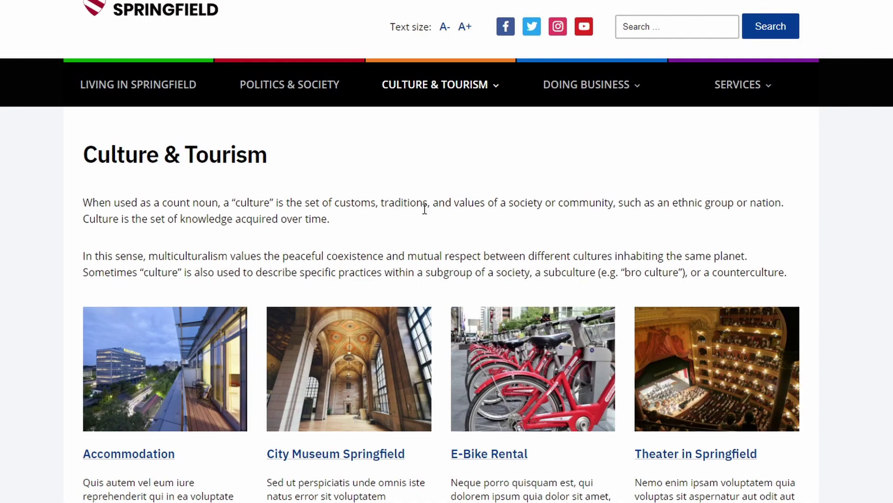
{"action": "scroll", "coordinate": [468, 204], "scroll_direction": "down", "scroll_amount": 3}
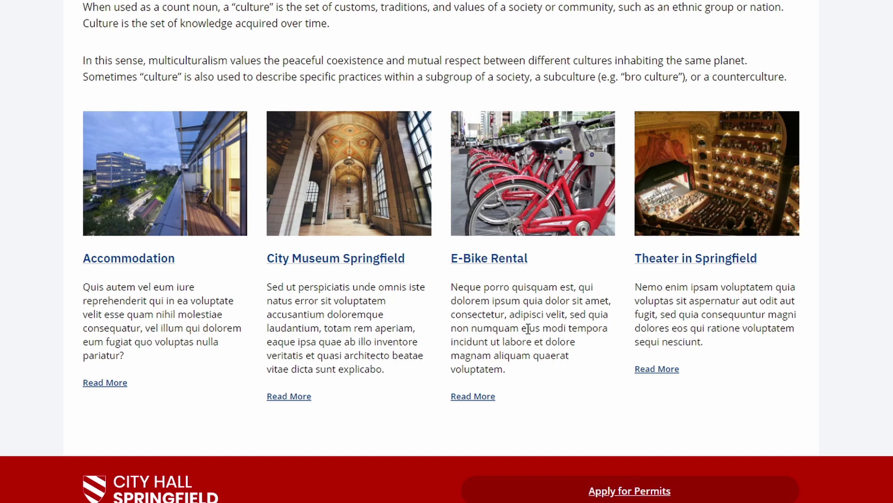
{"action": "scroll", "coordinate": [527, 347], "scroll_direction": "up", "scroll_amount": 3}
{"action": "scroll", "coordinate": [522, 348], "scroll_direction": "up", "scroll_amount": 2}
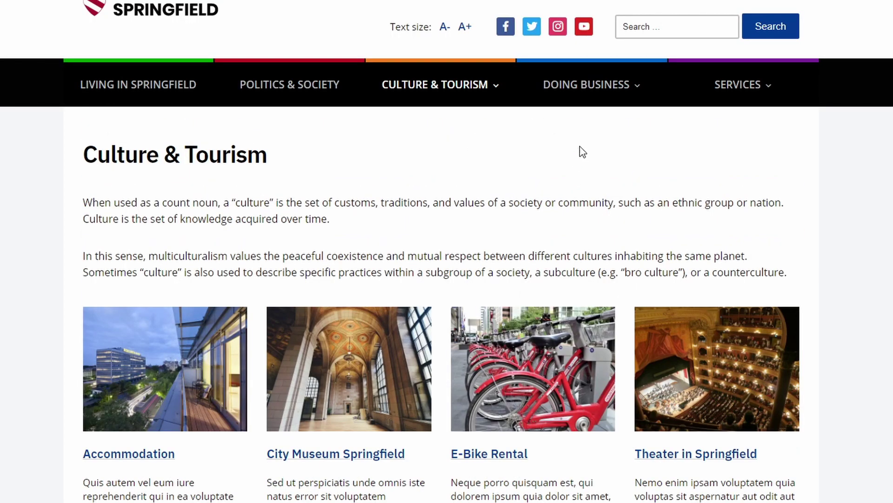
Step: Open the Doing Business page and examine how its child pages are listed
{"action": "left_click", "coordinate": [573, 89]}
{"action": "scroll", "coordinate": [434, 230], "scroll_direction": "down", "scroll_amount": 4}
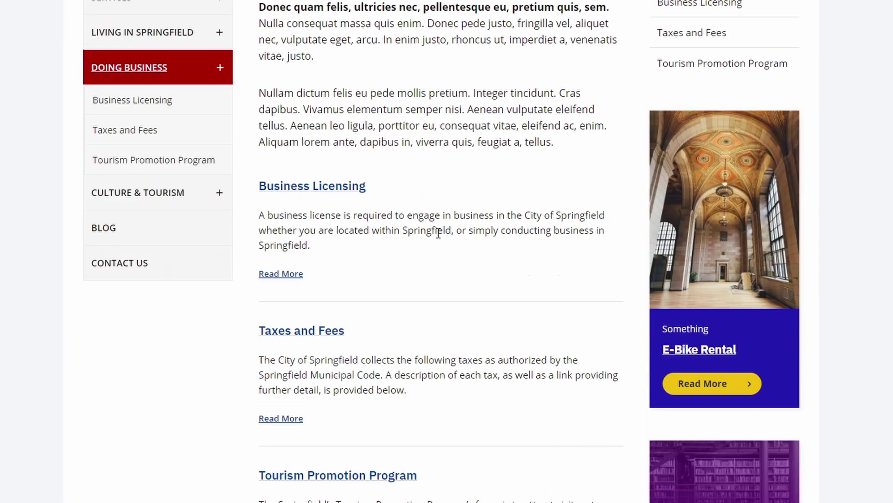
{"action": "scroll", "coordinate": [397, 298], "scroll_direction": "up", "scroll_amount": 5}
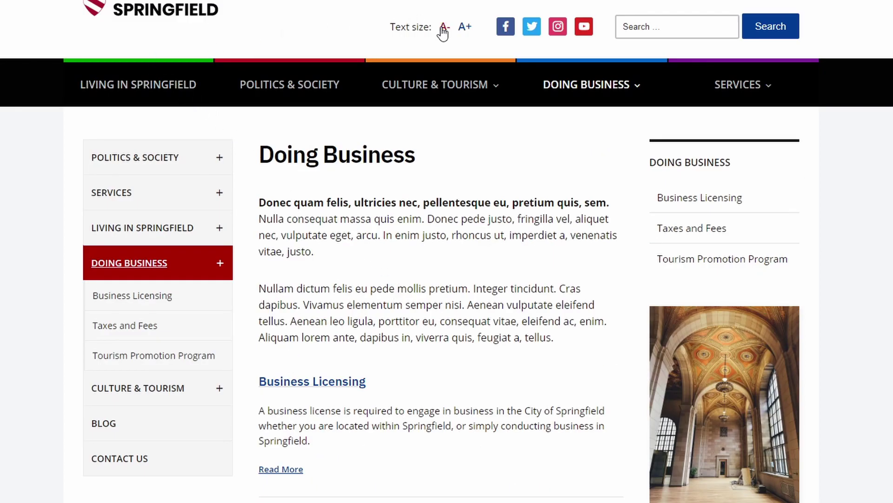
Step: Try the site's text size controls on the Doing Business page, enlarging the text twice and reducing it once
{"action": "left_click", "coordinate": [464, 29]}
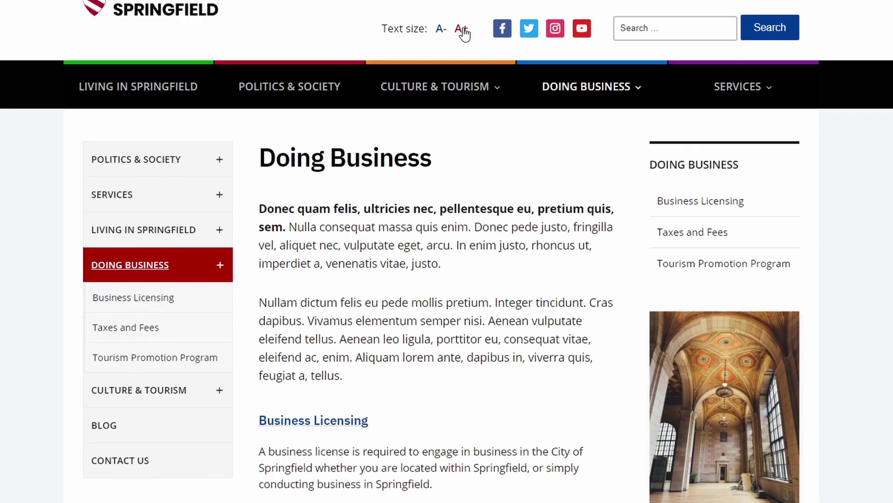
{"action": "left_click", "coordinate": [456, 28]}
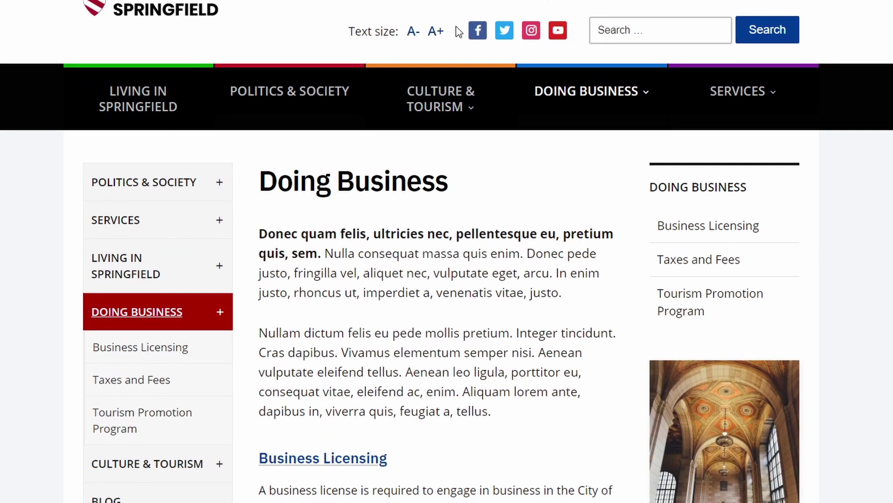
{"action": "left_click", "coordinate": [413, 33]}
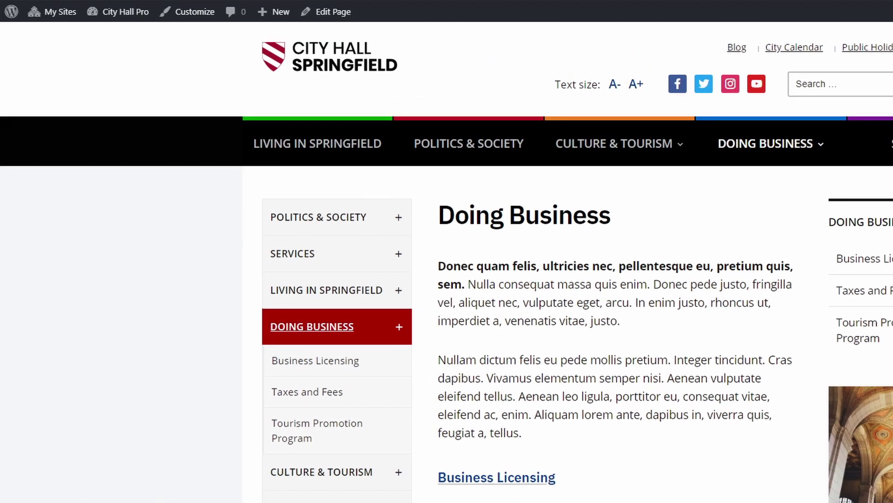
Step: Toggle the Display Text Size Changer in Header option in the General Settings of Theme Settings, publish, and return to the Doing Business page
{"action": "left_click", "coordinate": [195, 12]}
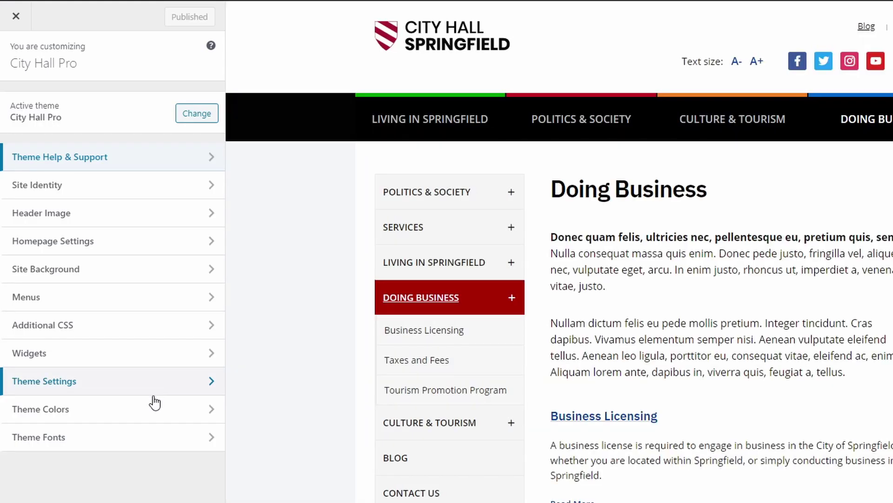
{"action": "left_click", "coordinate": [127, 390]}
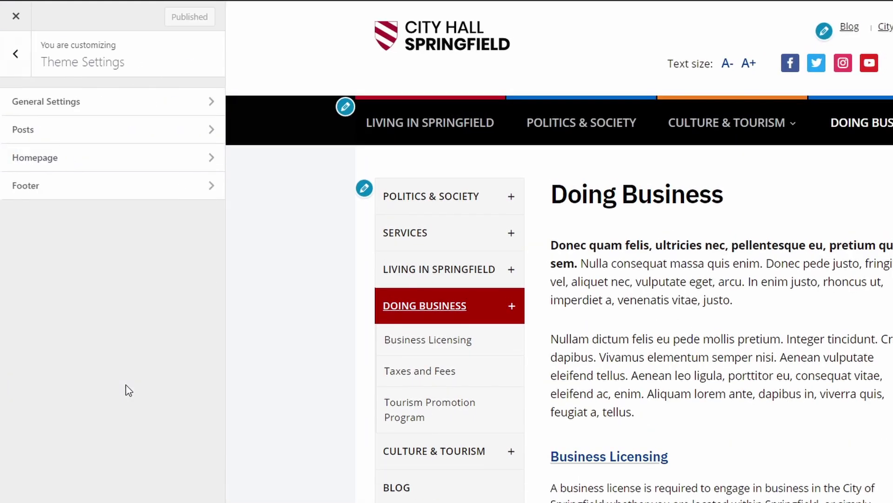
{"action": "left_click", "coordinate": [84, 108]}
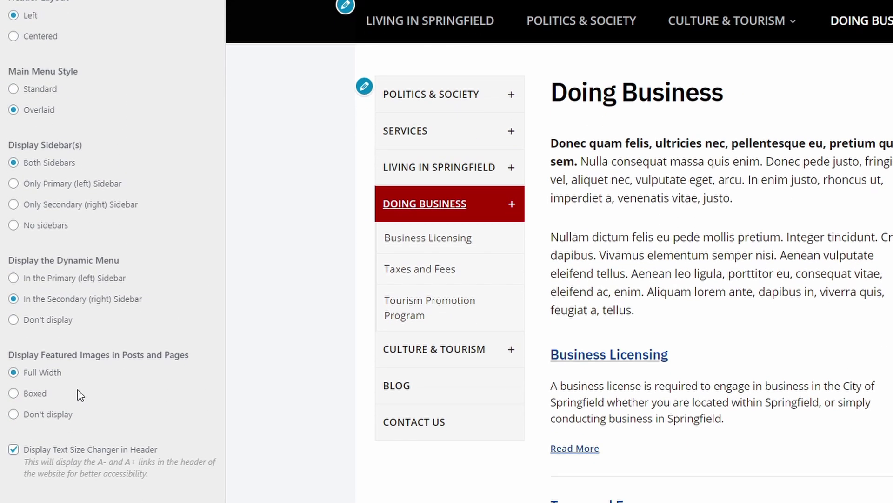
{"action": "left_click", "coordinate": [82, 451]}
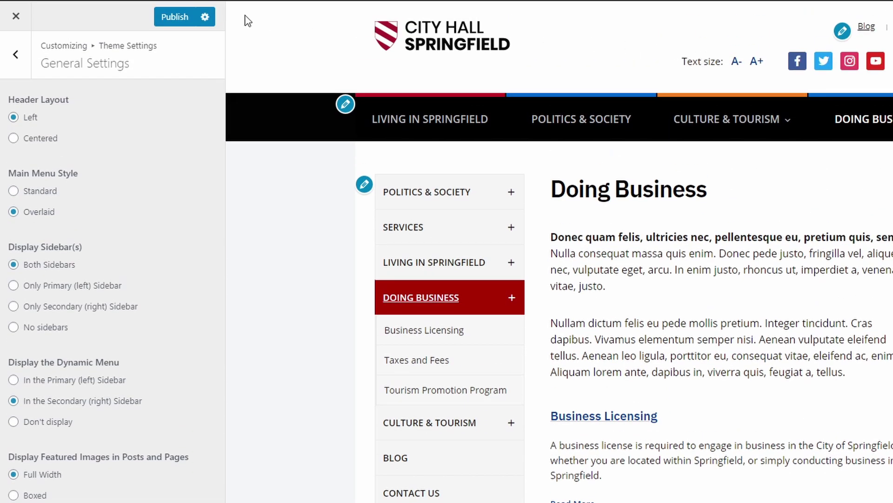
{"action": "left_click", "coordinate": [174, 19]}
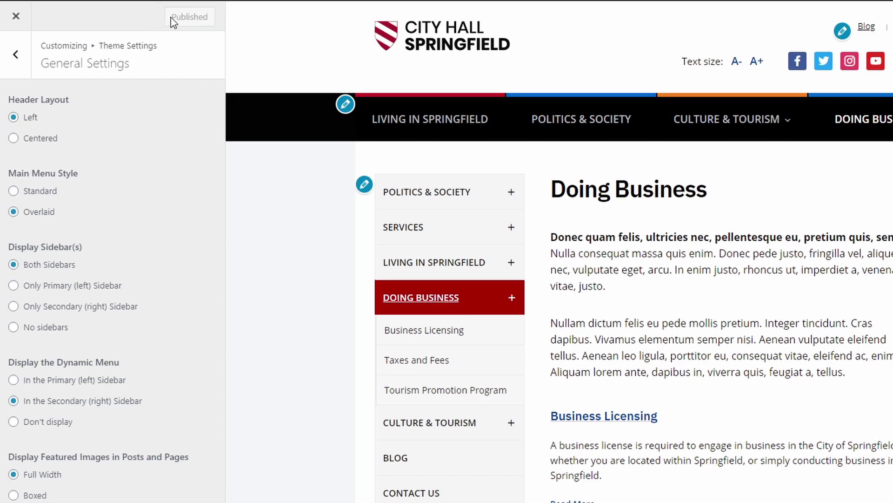
{"action": "left_click", "coordinate": [18, 18]}
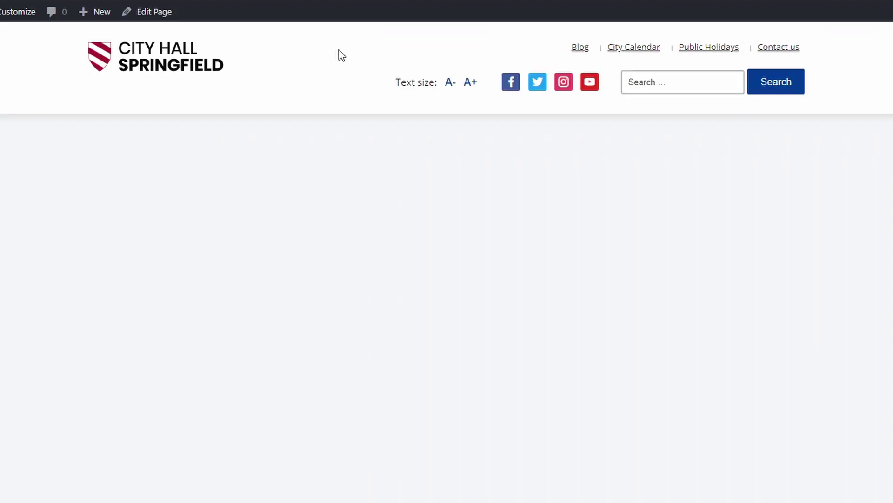
Step: Enlarge the site's text on the Doing Business page, open its Business Licensing child page and enlarge the text further
{"action": "left_click", "coordinate": [464, 84]}
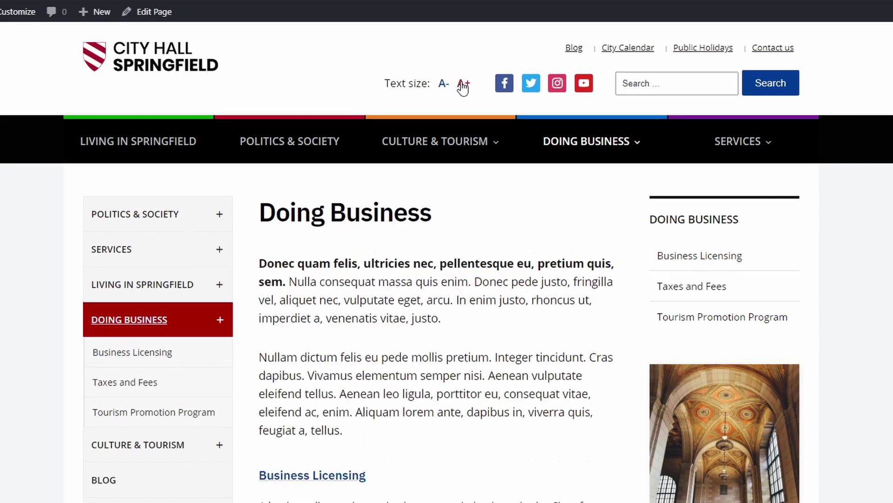
{"action": "left_click", "coordinate": [740, 263]}
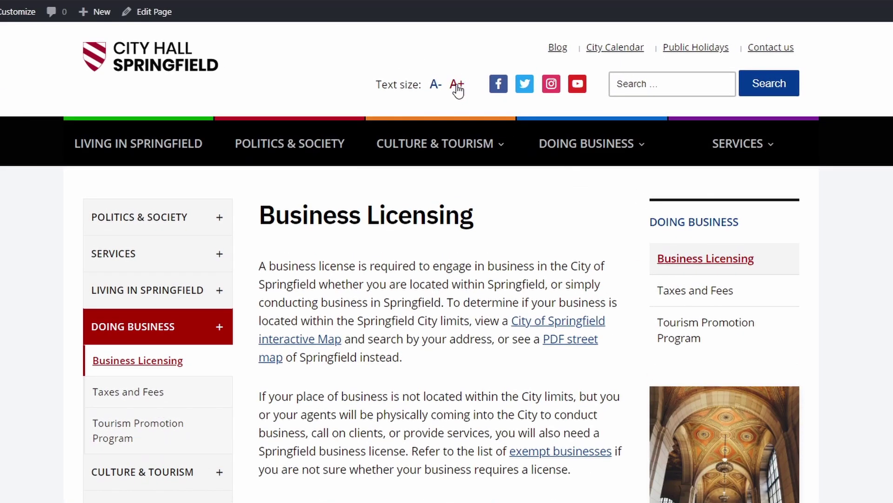
{"action": "double_click", "coordinate": [456, 86]}
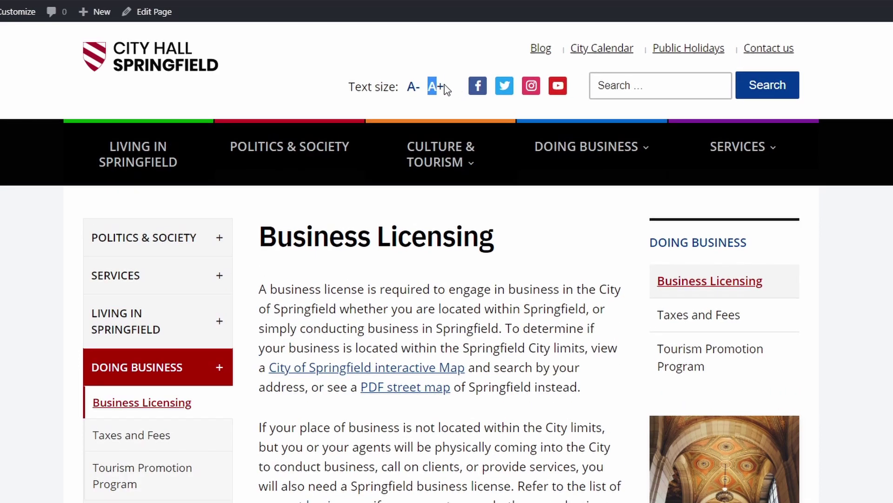
Step: Reduce the site's text size on the Living in Springfield page and check the size on its Health and Social child page
{"action": "left_click", "coordinate": [125, 156]}
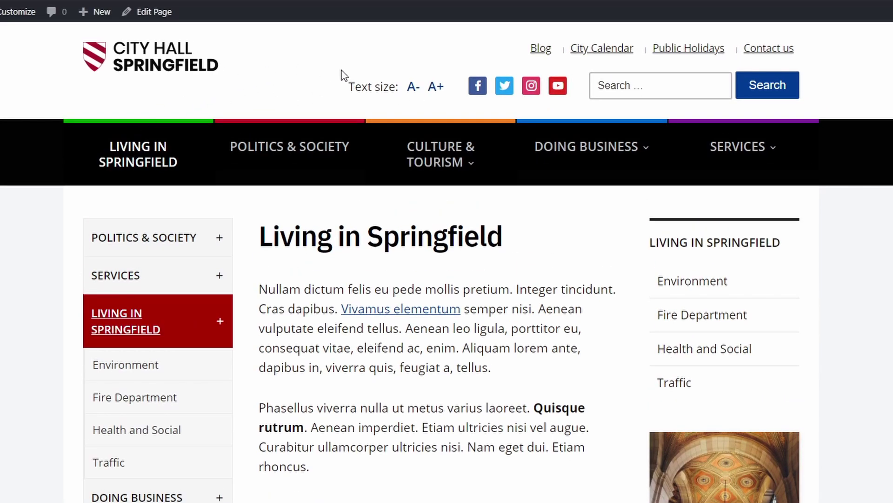
{"action": "left_click", "coordinate": [410, 88]}
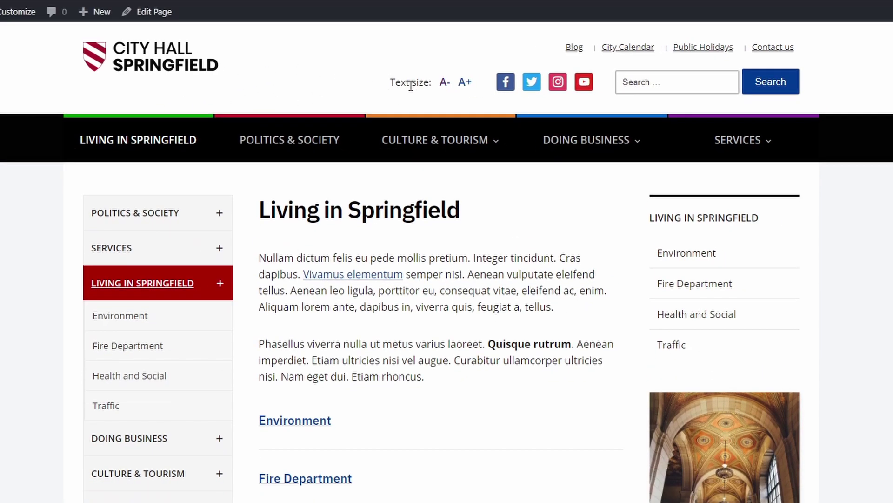
{"action": "left_click", "coordinate": [698, 317]}
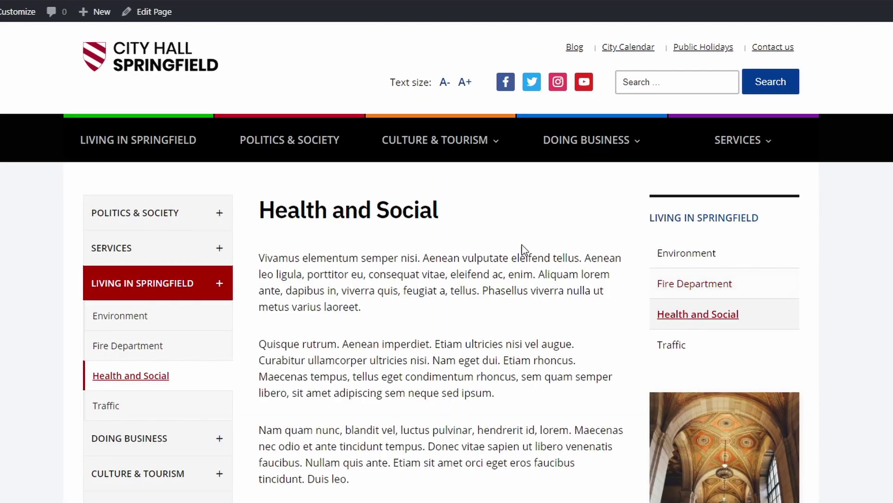
Step: Customize the site from its homepage, setting the Body font family under Theme Fonts to Noto Serif
{"action": "left_click", "coordinate": [142, 66]}
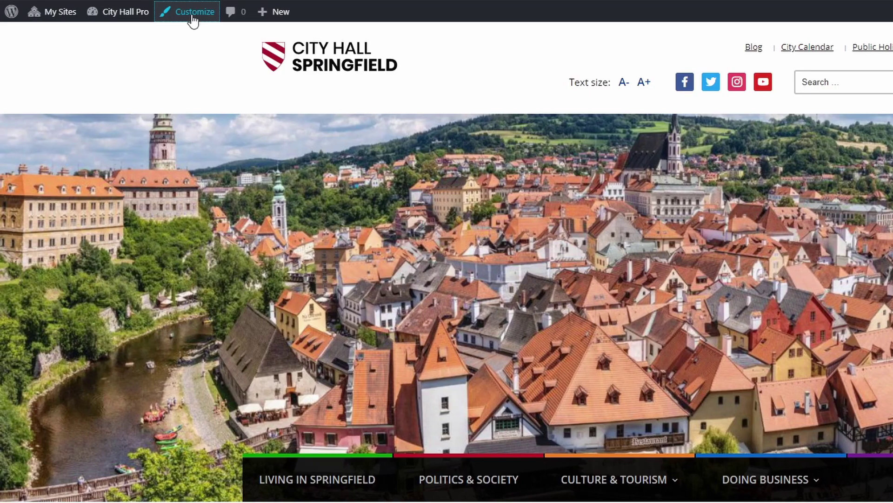
{"action": "left_click", "coordinate": [14, 13]}
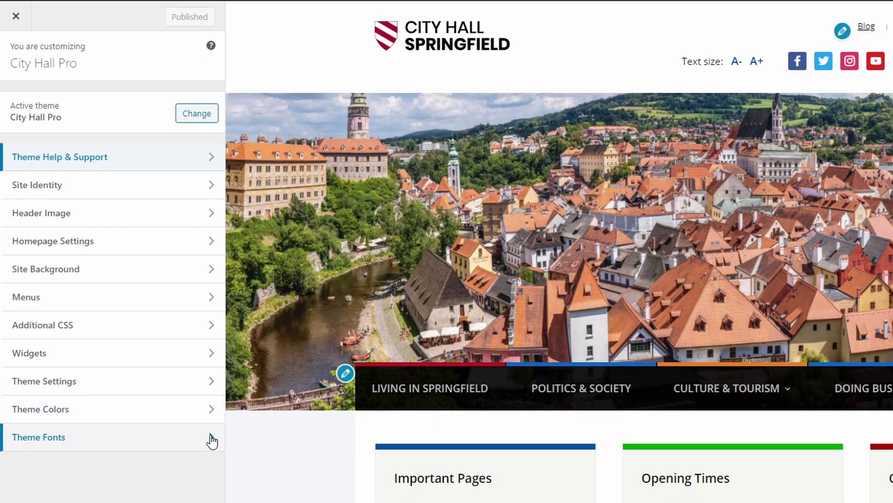
{"action": "left_click", "coordinate": [212, 438]}
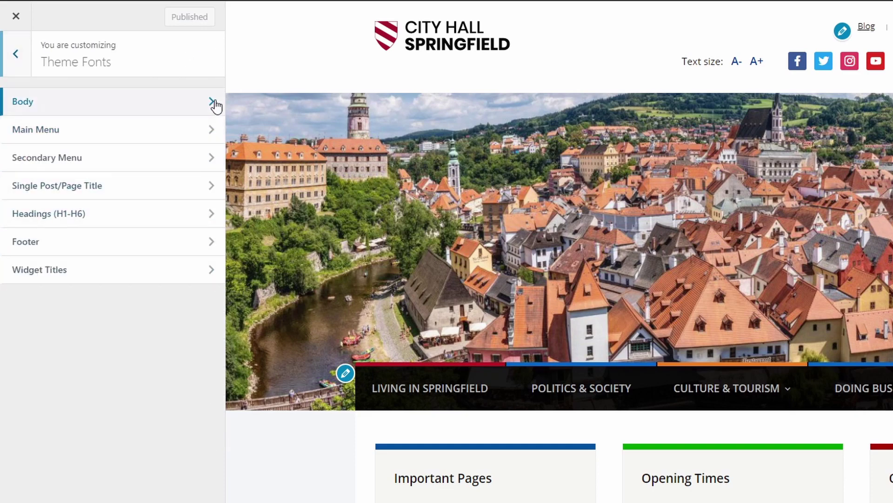
{"action": "left_click", "coordinate": [215, 101]}
{"action": "scroll", "coordinate": [372, 230], "scroll_direction": "down", "scroll_amount": 10}
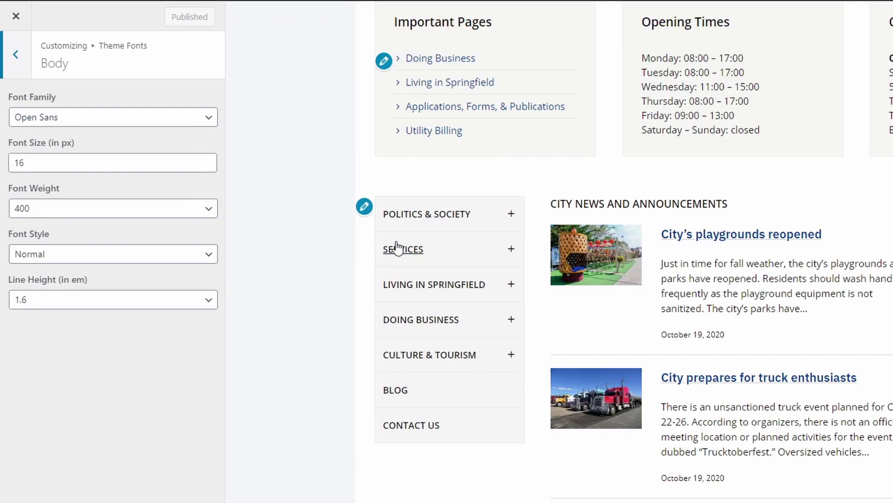
{"action": "left_click", "coordinate": [209, 118]}
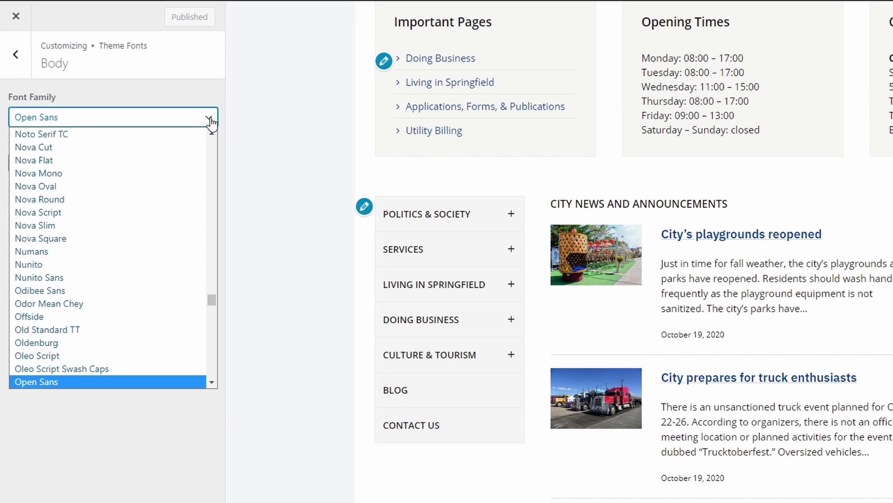
{"action": "scroll", "coordinate": [177, 154], "scroll_direction": "up", "scroll_amount": 1}
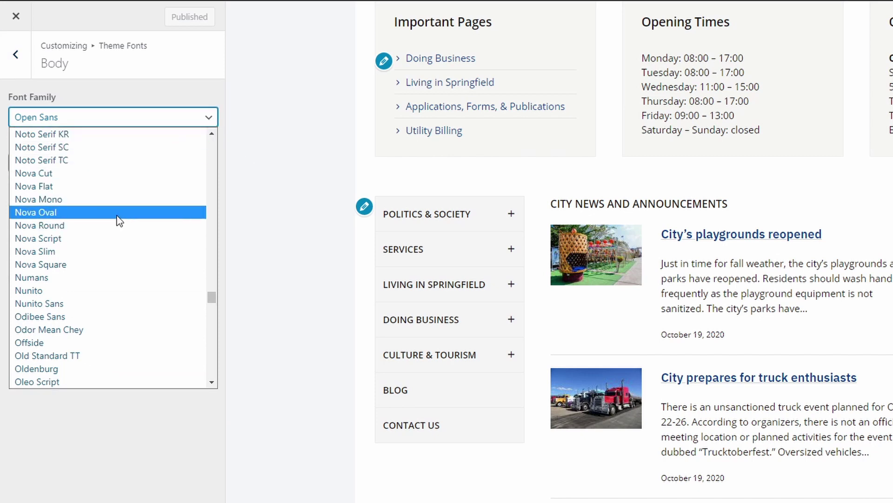
{"action": "scroll", "coordinate": [120, 221], "scroll_direction": "up", "scroll_amount": 15}
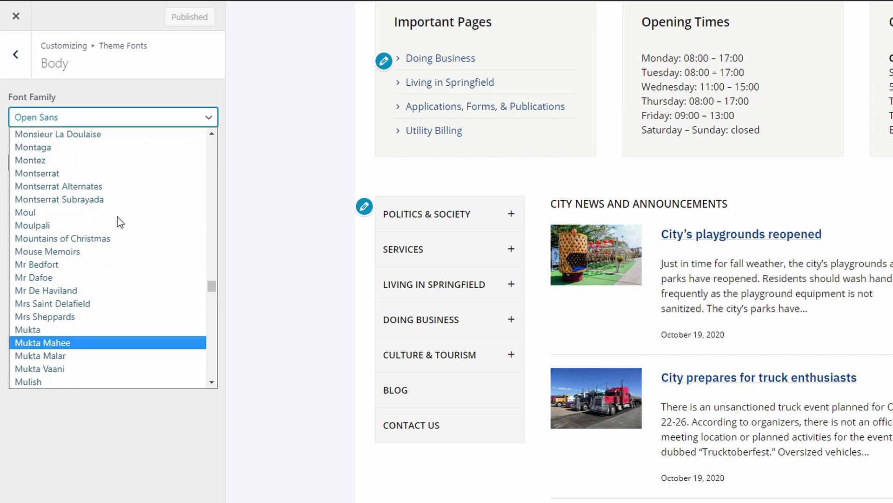
{"action": "scroll", "coordinate": [120, 223], "scroll_direction": "down", "scroll_amount": 9}
{"action": "scroll", "coordinate": [120, 223], "scroll_direction": "down", "scroll_amount": 7}
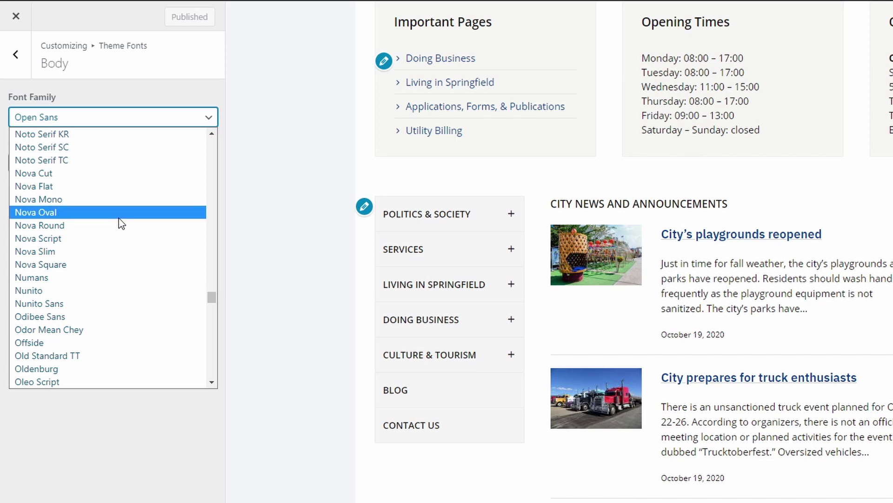
{"action": "scroll", "coordinate": [121, 223], "scroll_direction": "up", "scroll_amount": 3}
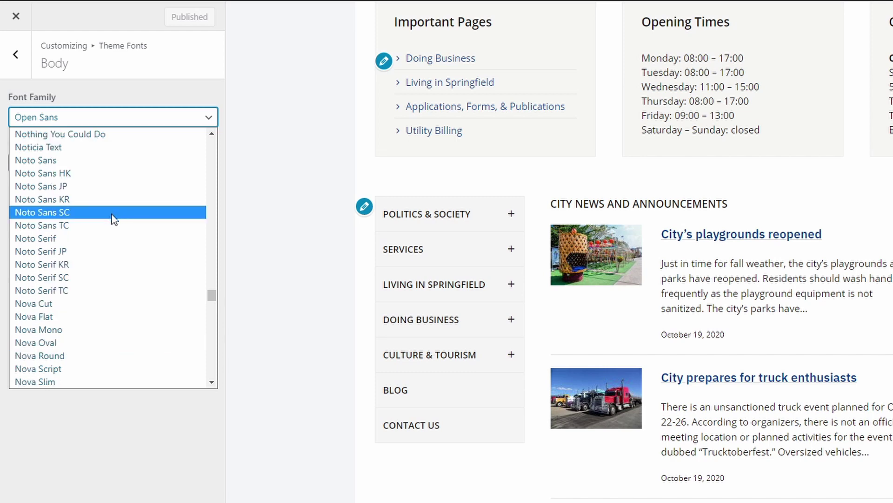
{"action": "left_click", "coordinate": [86, 238]}
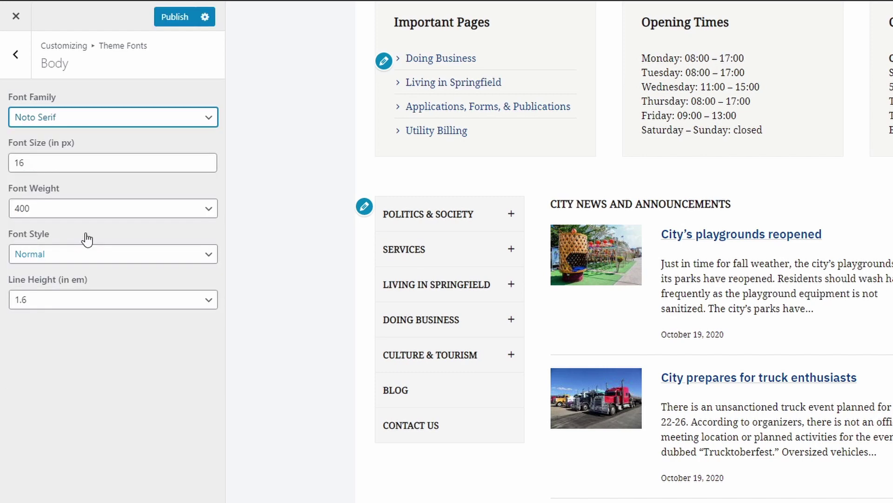
Step: Set the Main Menu font family to Nunito with a font weight of 700 in Theme Fonts
{"action": "left_click", "coordinate": [15, 53]}
{"action": "left_click", "coordinate": [68, 130]}
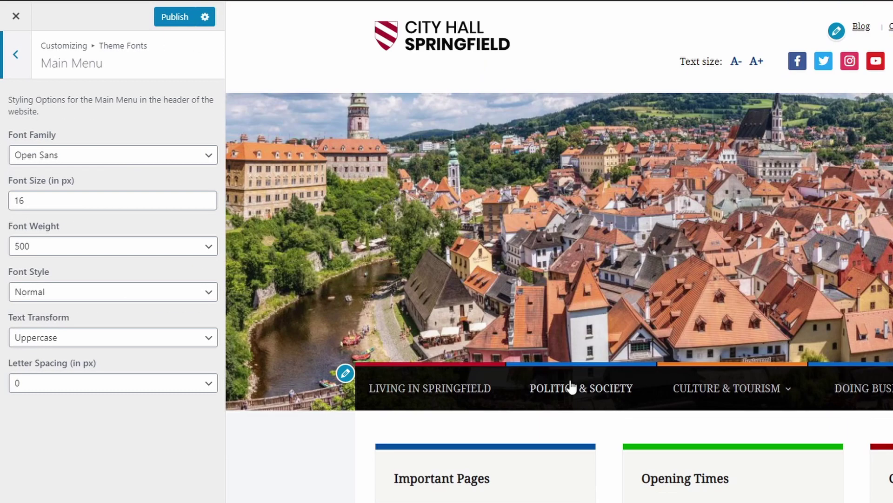
{"action": "left_click", "coordinate": [84, 159]}
{"action": "scroll", "coordinate": [80, 235], "scroll_direction": "up", "scroll_amount": 1}
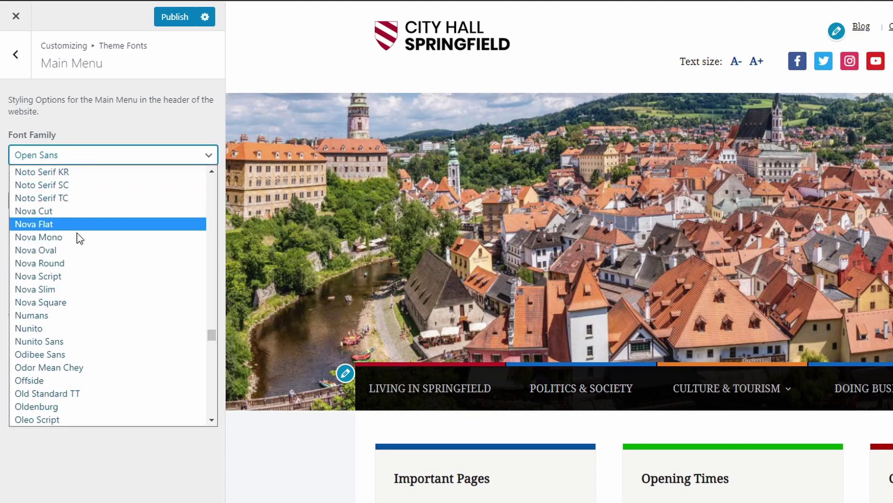
{"action": "left_click", "coordinate": [43, 328]}
{"action": "left_click", "coordinate": [77, 248]}
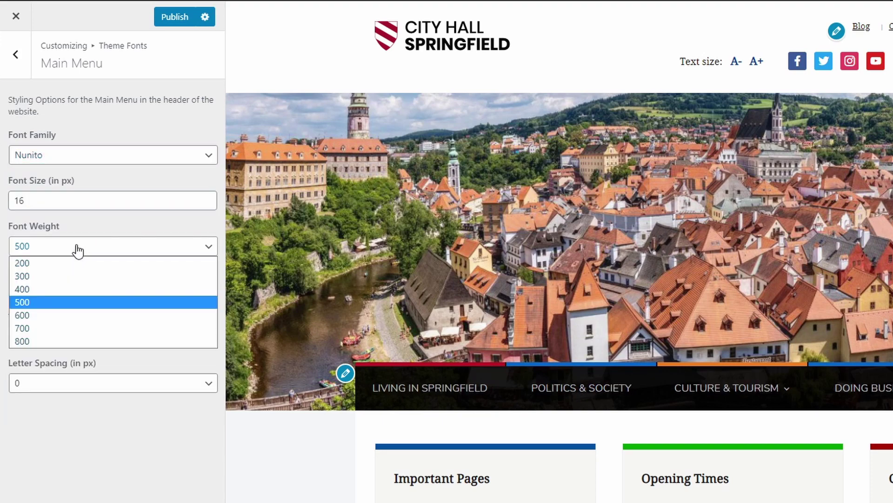
{"action": "left_click", "coordinate": [21, 328]}
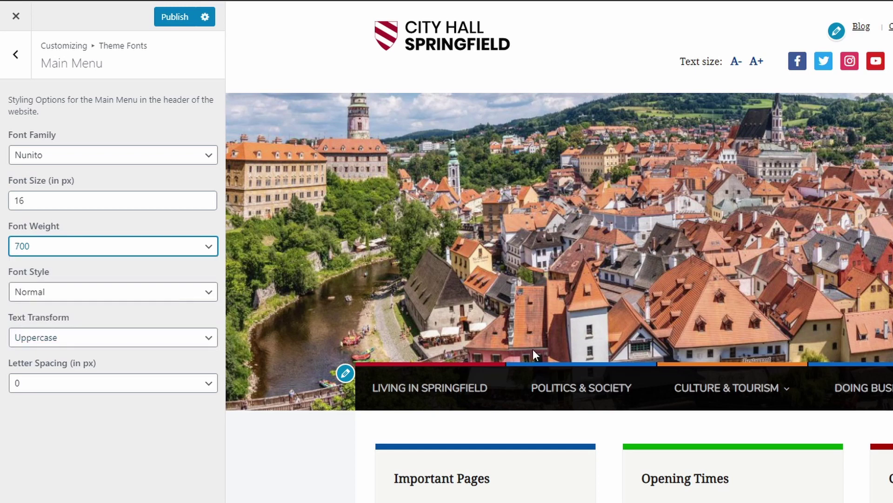
{"action": "mouse_move", "coordinate": [727, 388]}
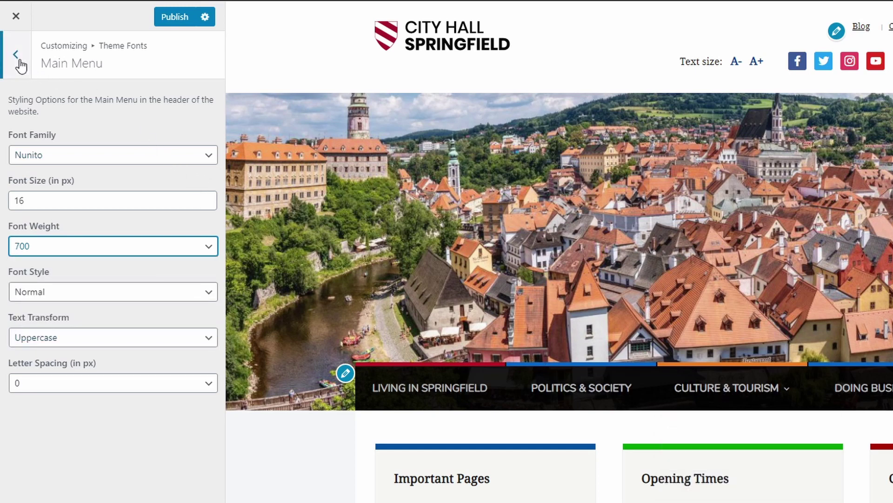
Step: Set the Main Menu's text transform to None and its font size to 18 px
{"action": "left_click", "coordinate": [43, 339]}
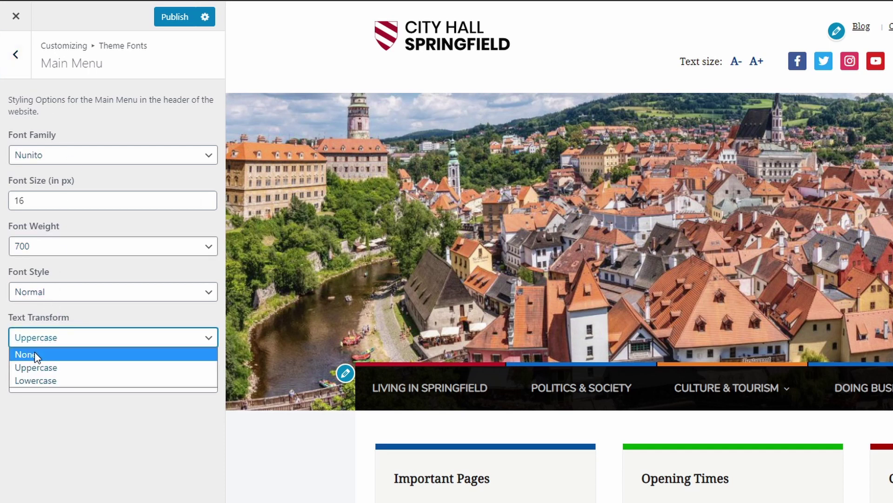
{"action": "left_click", "coordinate": [36, 354]}
{"action": "mouse_move", "coordinate": [754, 396]}
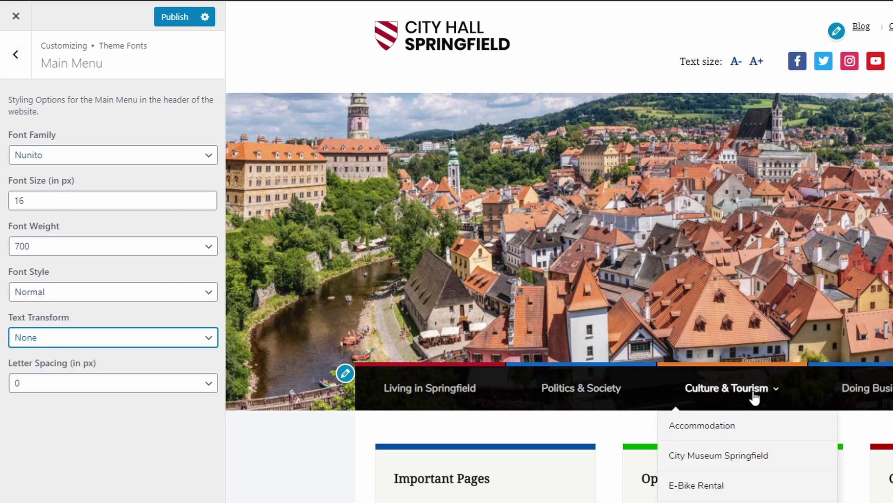
{"action": "left_click", "coordinate": [207, 195]}
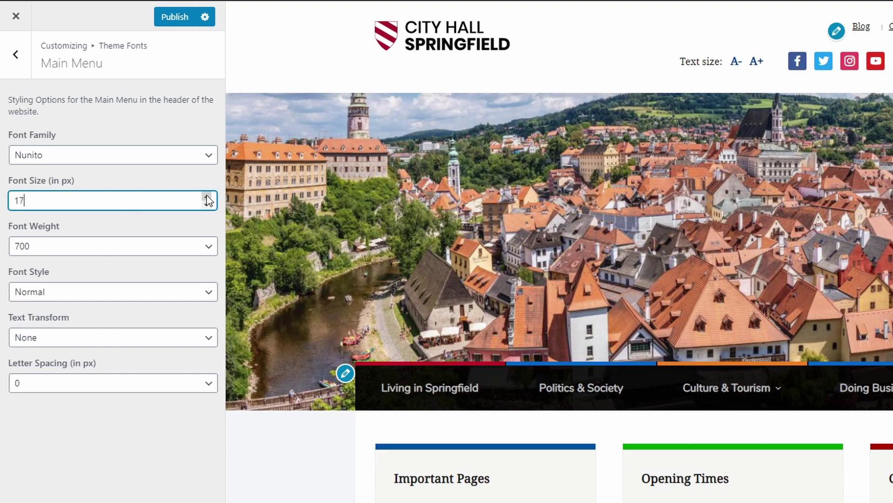
{"action": "left_click", "coordinate": [206, 196]}
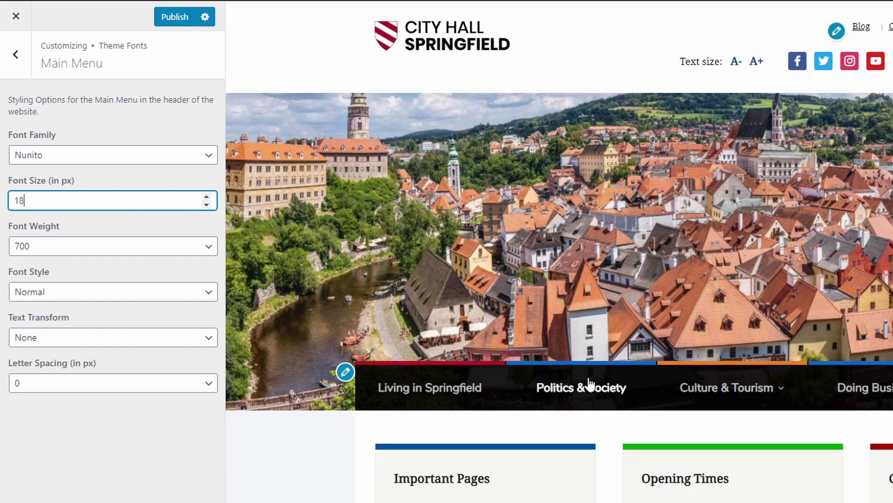
{"action": "left_click", "coordinate": [19, 75]}
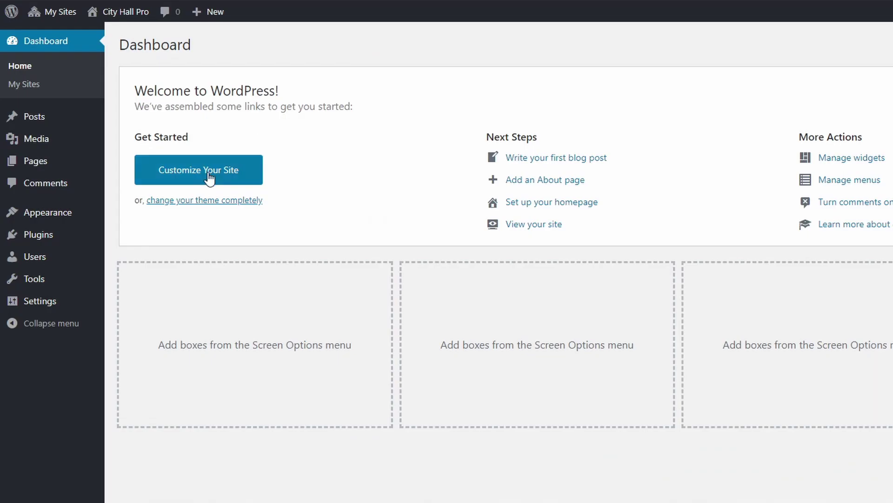
Step: Open Import Demo Content on the City Hall Pro site and the City Hall Lite Theme page on the City Hall Lite site
{"action": "mouse_move", "coordinate": [10, 217]}
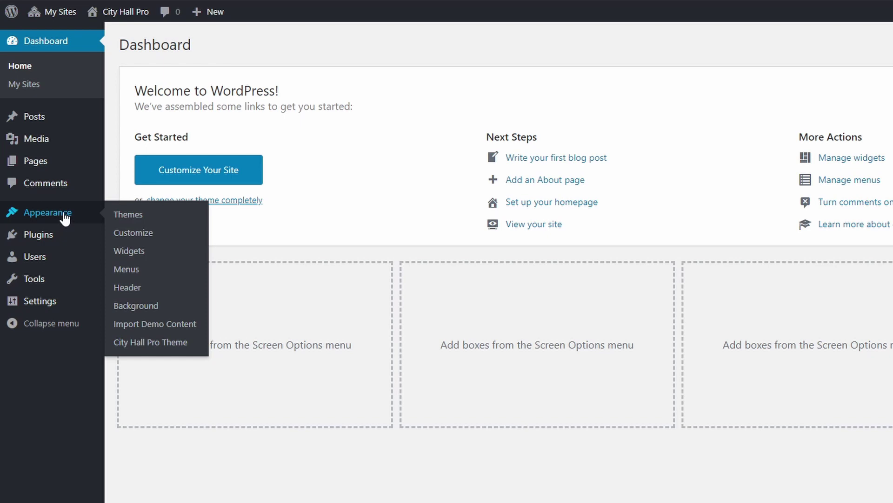
{"action": "left_click", "coordinate": [178, 329]}
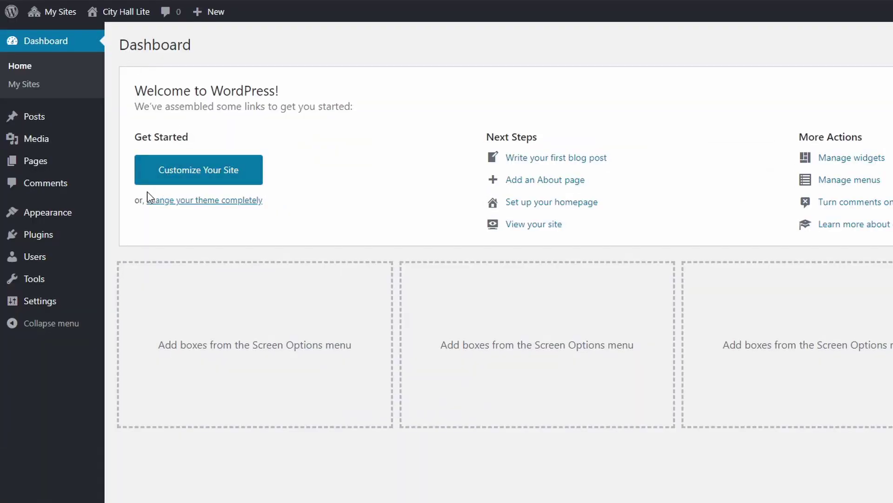
{"action": "mouse_move", "coordinate": [19, 218]}
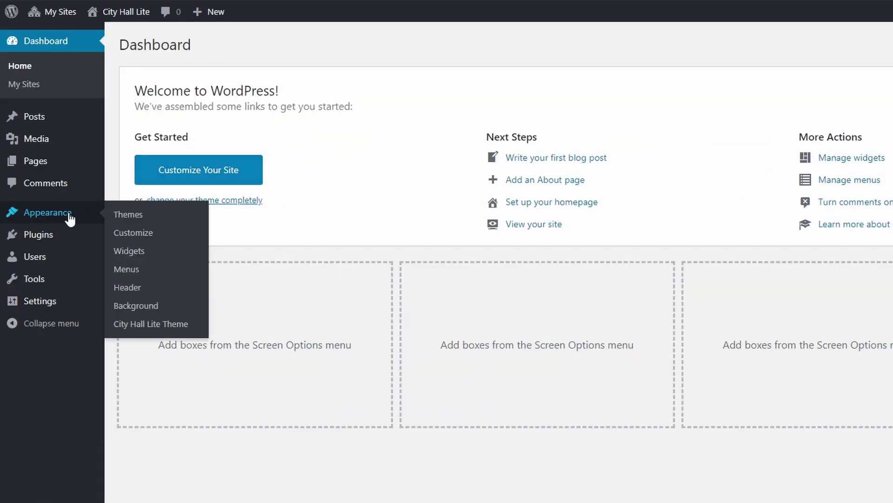
{"action": "left_click", "coordinate": [154, 324]}
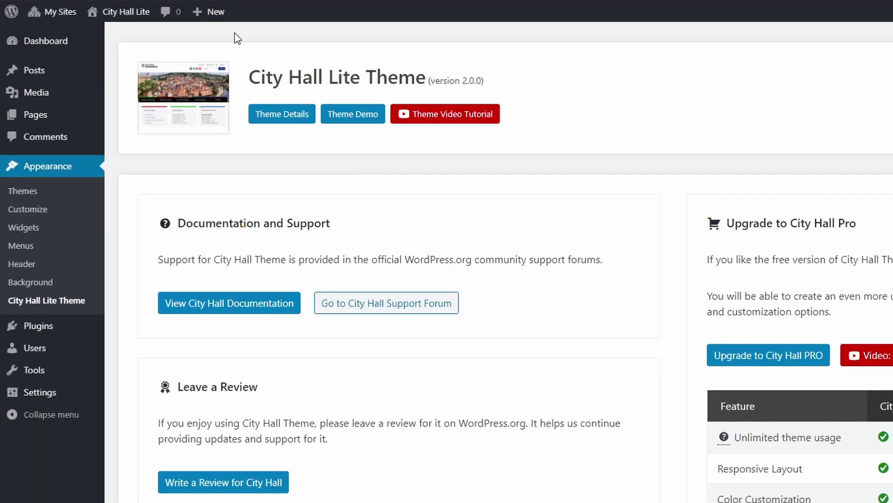